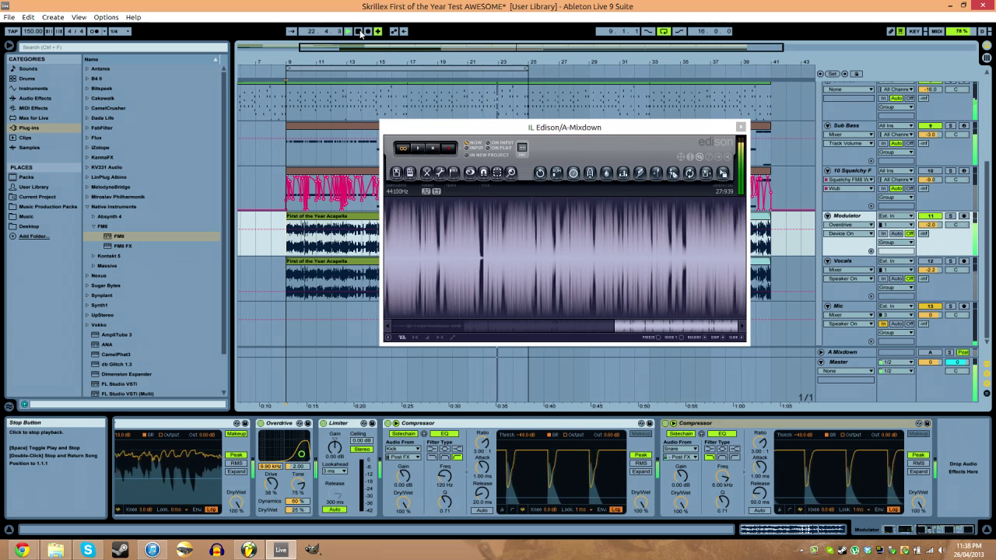
- Stop playback, return the song position to the start and close the Edison window
left_click(361, 33)
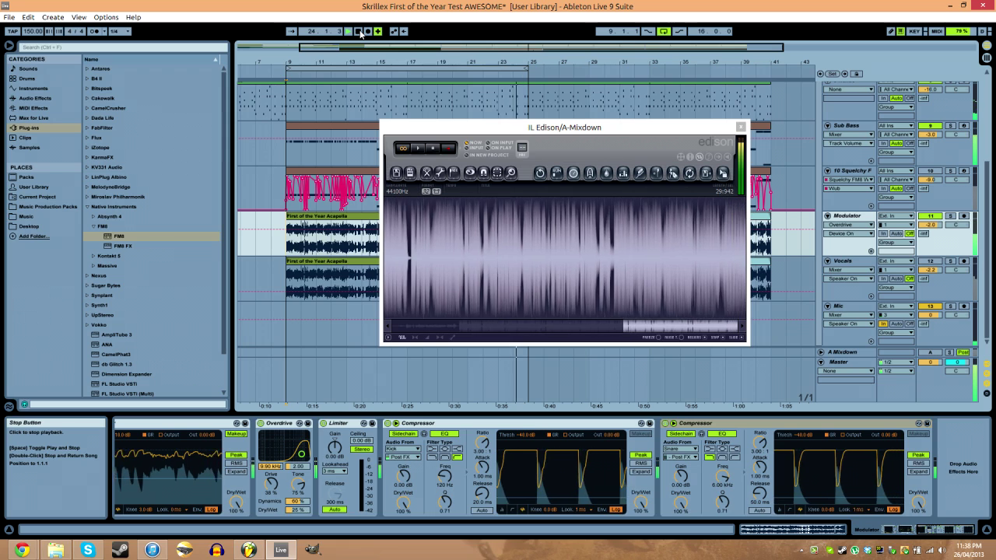
left_click(361, 32)
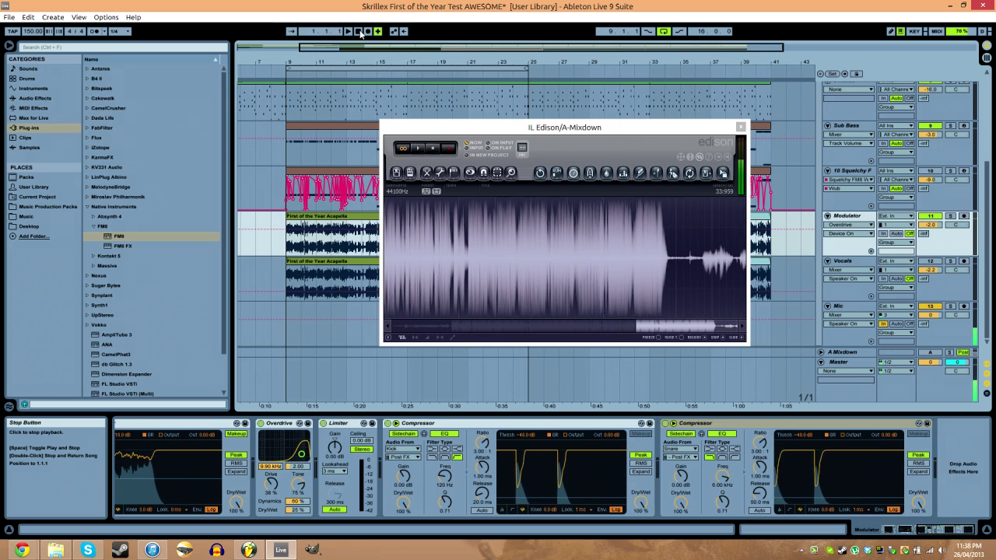
left_click(741, 127)
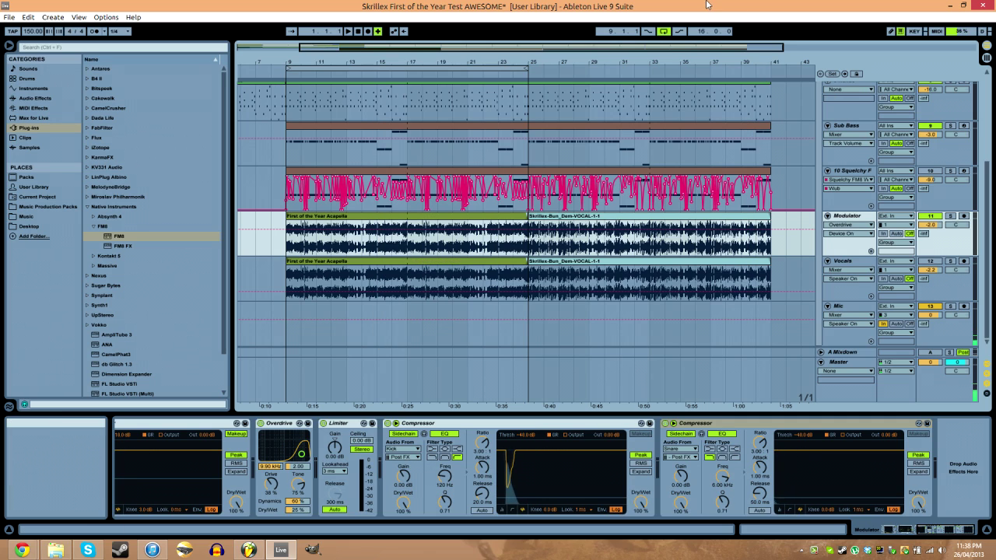
- Examine the device chains of the Squelchy FM8 and Modulator tracks and the Modulator's First of the Year Acapella clip
left_click(850, 171)
left_click(288, 190)
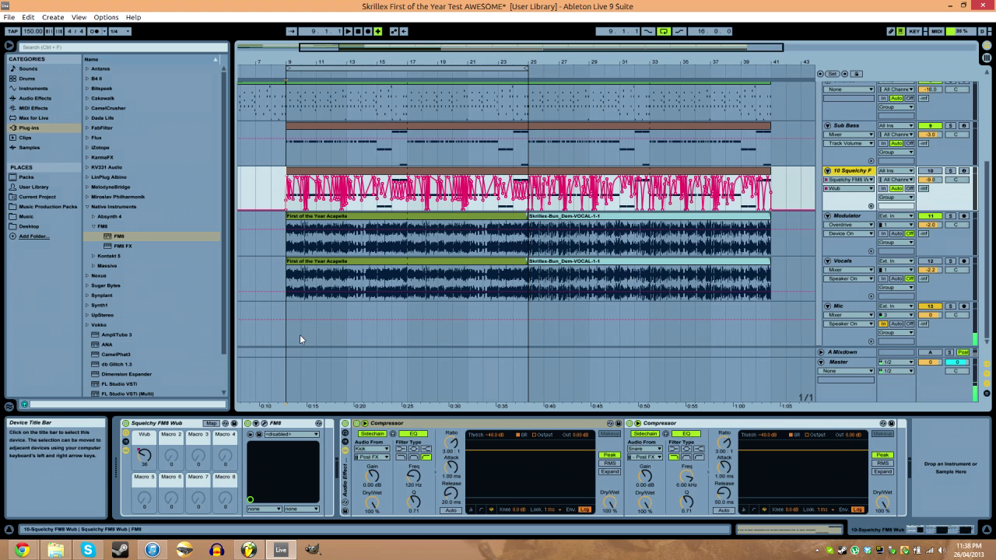
left_click(847, 216)
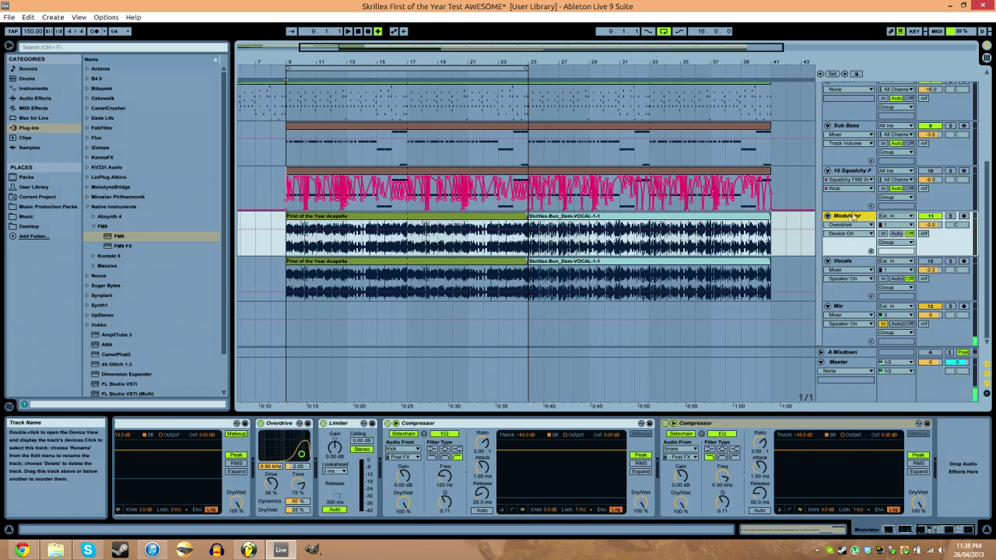
left_click(852, 181)
left_click(451, 255)
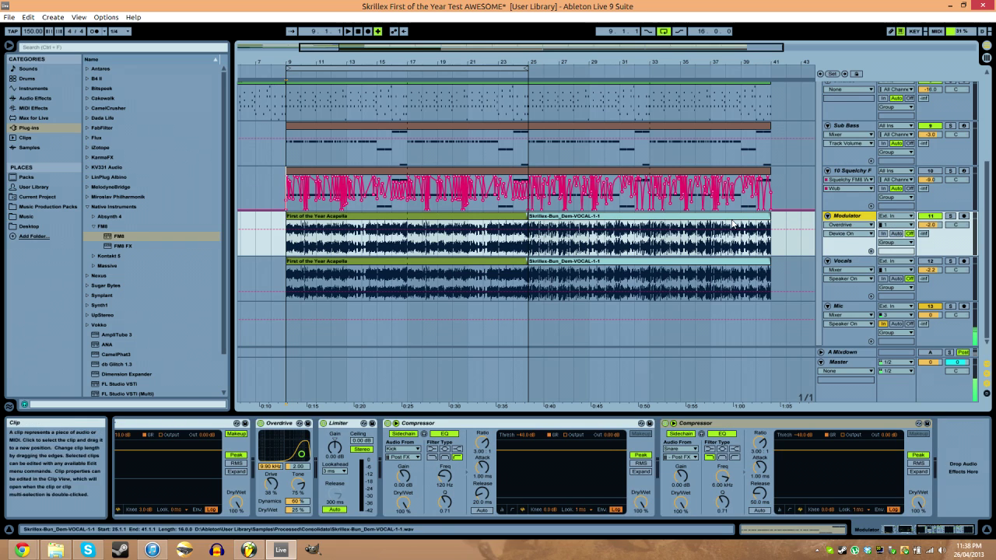
left_click(334, 218)
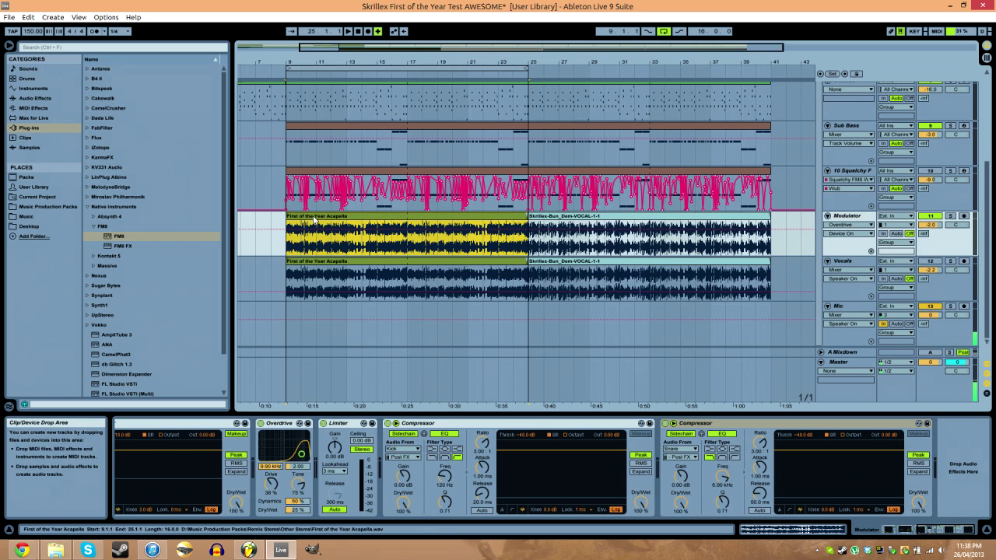
- Audition the Modulator track in solo from bar 9, and turn its solo off
left_click(951, 218)
key("space")
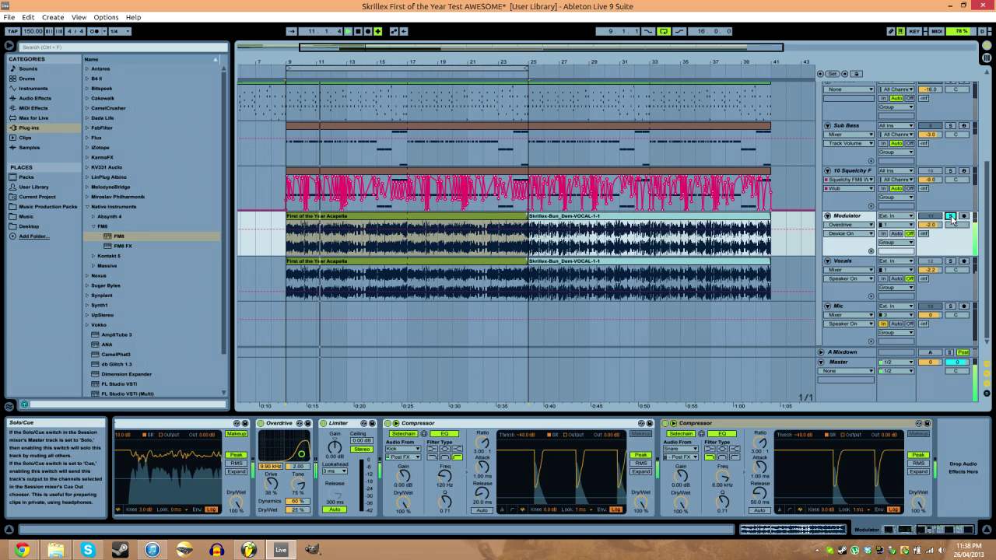
left_click(952, 218)
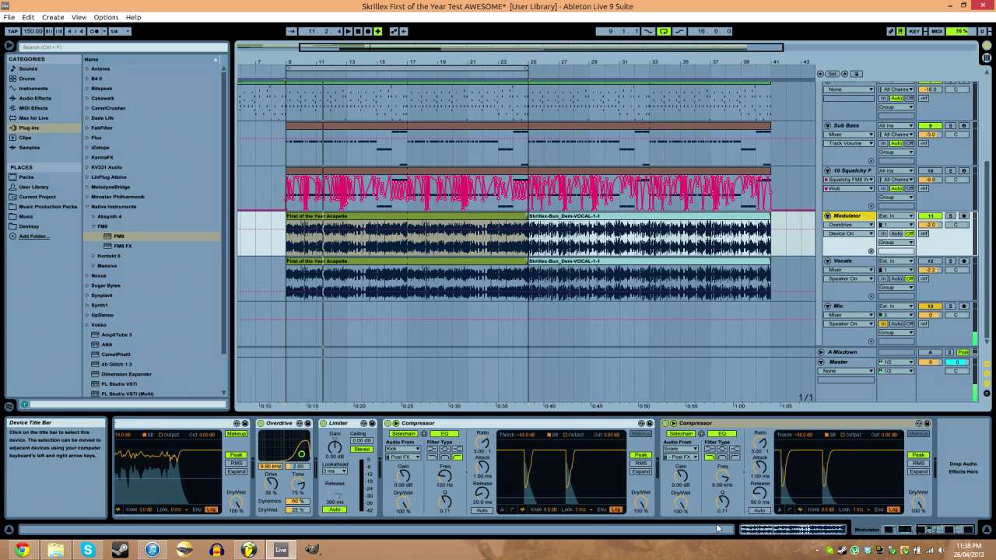
- Audition the soloed Modulator track with its Vocoder bypassed, and restore the full mix
left_click_drag(718, 529, 459, 530)
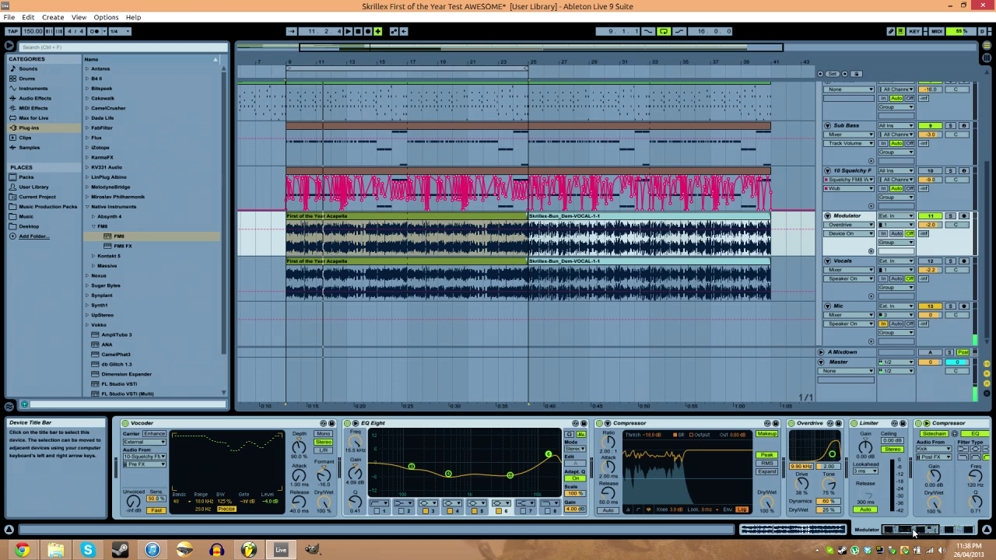
left_click(125, 424)
left_click(950, 217)
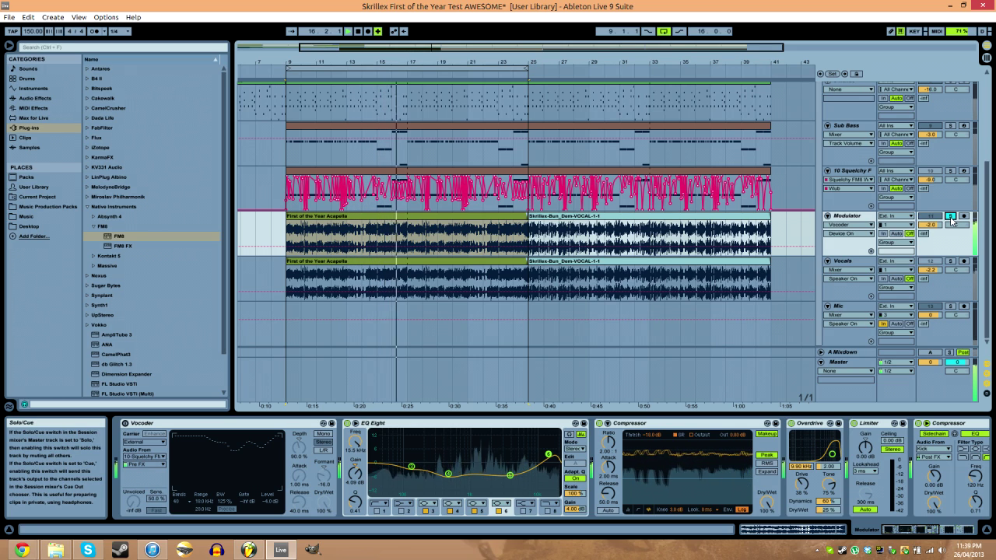
left_click(951, 217)
key("space")
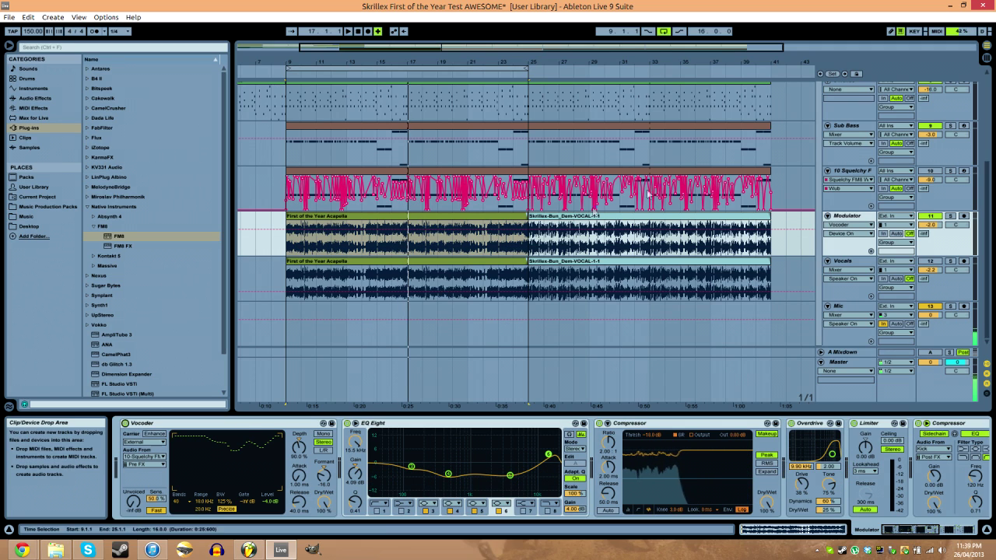
- Mute the Modulator track and leave the Squelchy FM8 track active
left_click(856, 172)
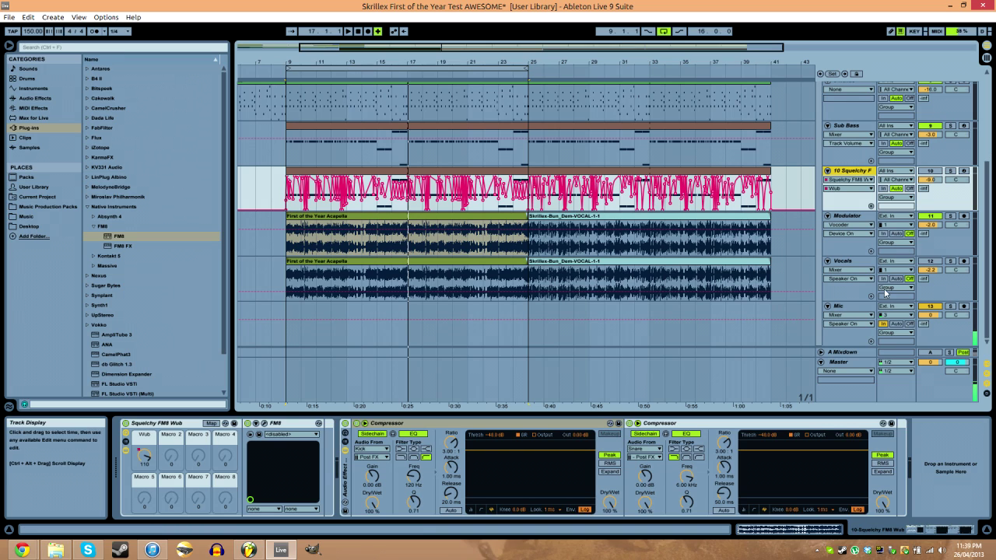
left_click(930, 216)
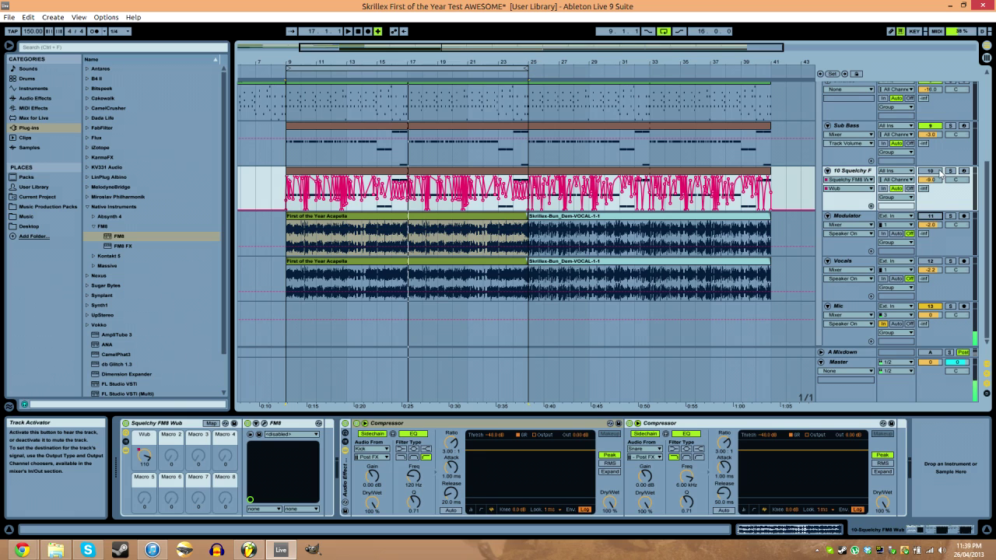
left_click(930, 170)
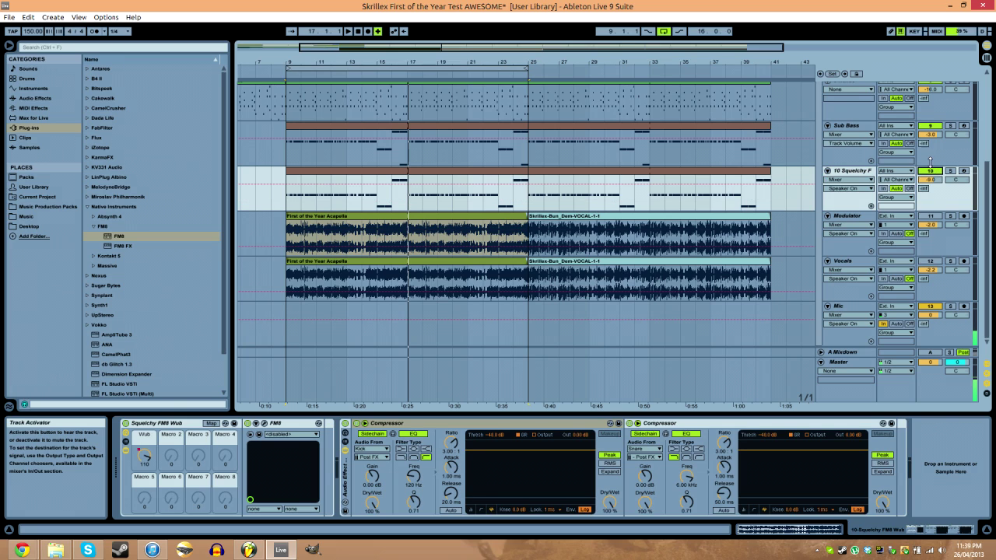
- Audition the Squelchy FM8 track from bar 9, including in solo, and select its MIDI clip
left_click(290, 200)
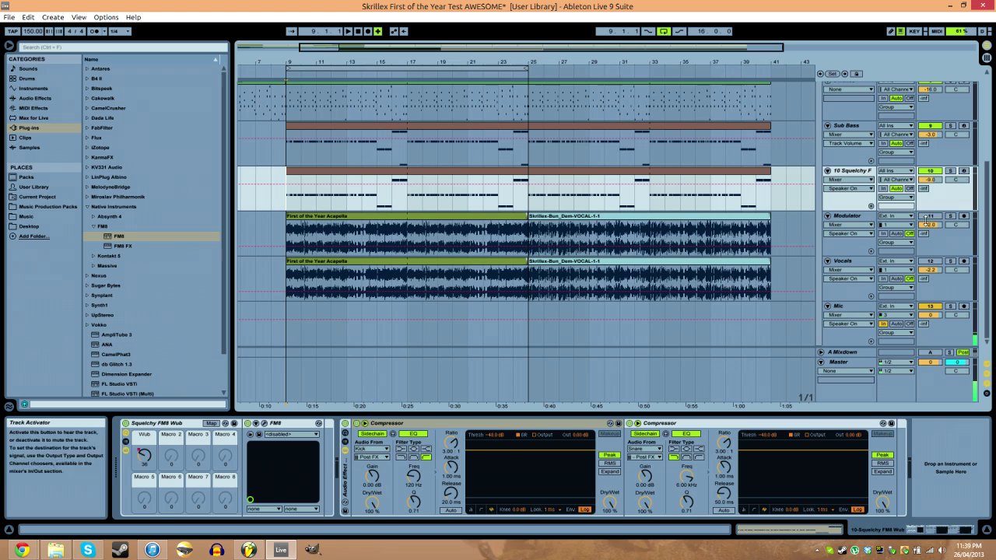
key("space")
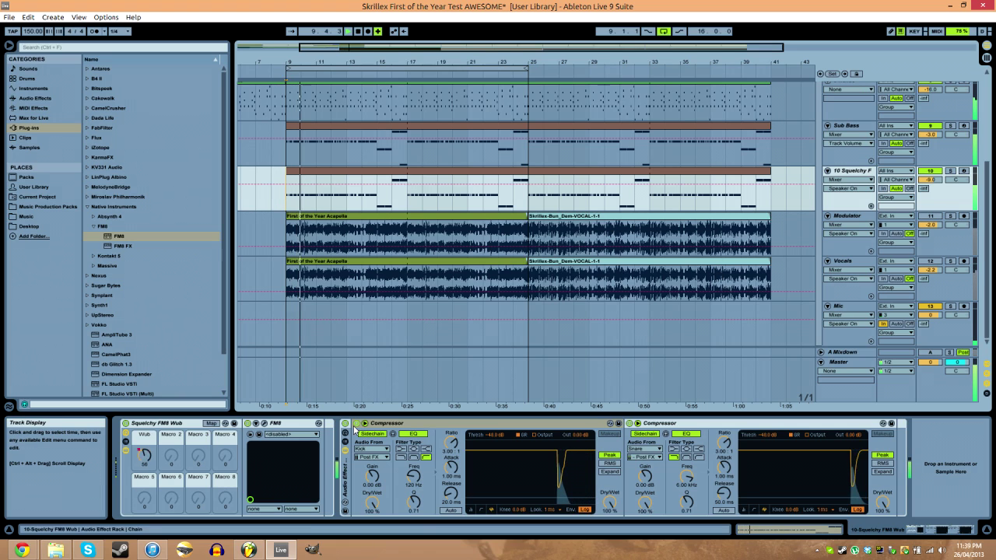
left_click(951, 172)
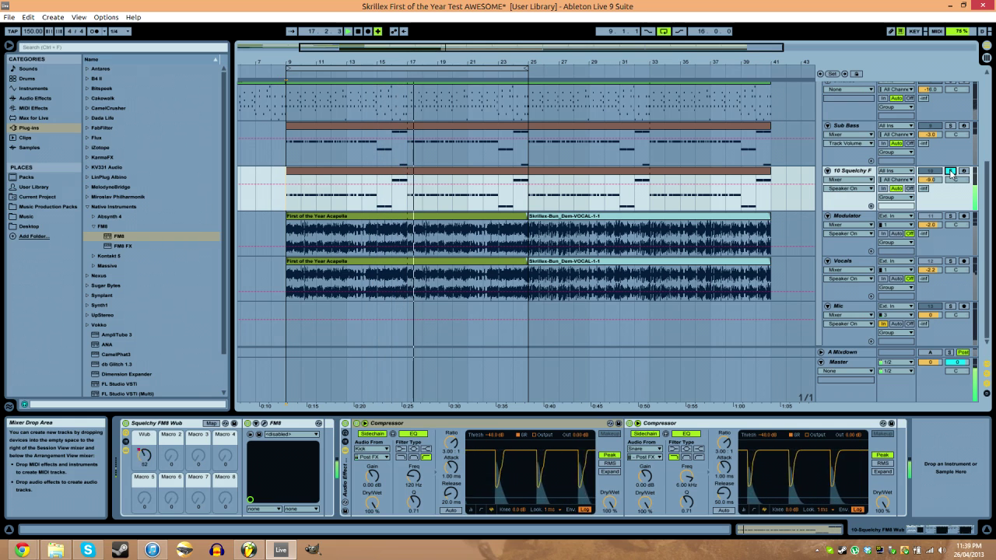
left_click(950, 170)
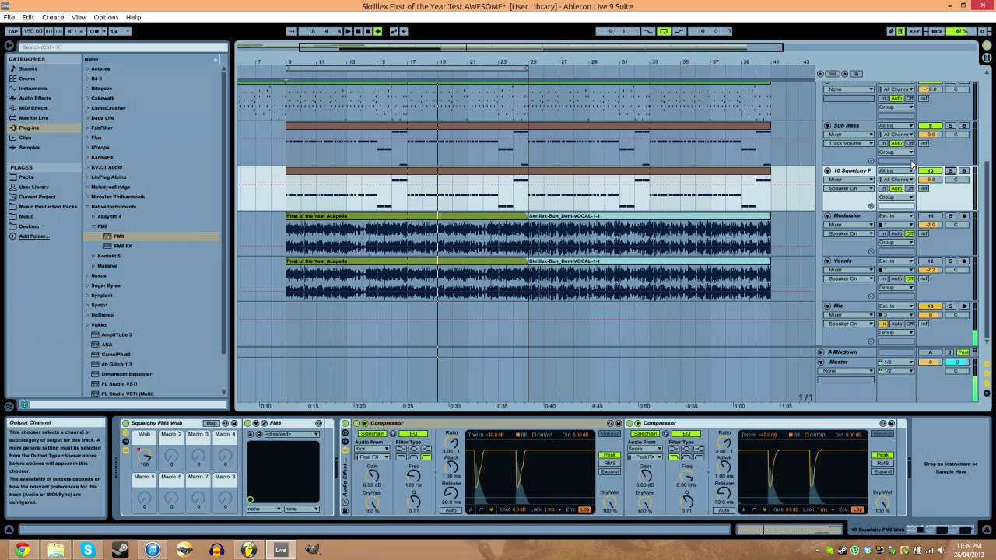
left_click(382, 172)
key("space")
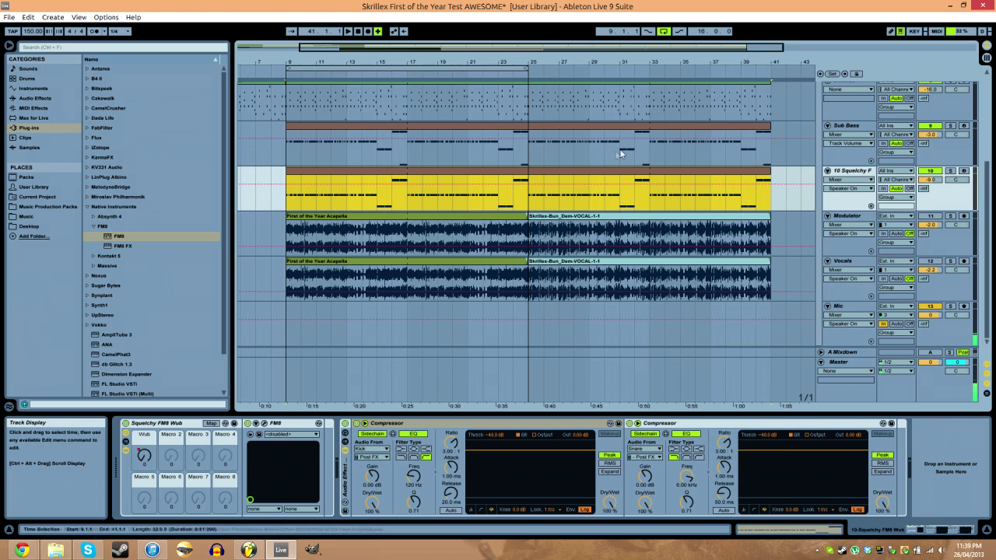
- Insert a new MIDI track below the Mic track and load the FM8 instrument on it
left_click(849, 307)
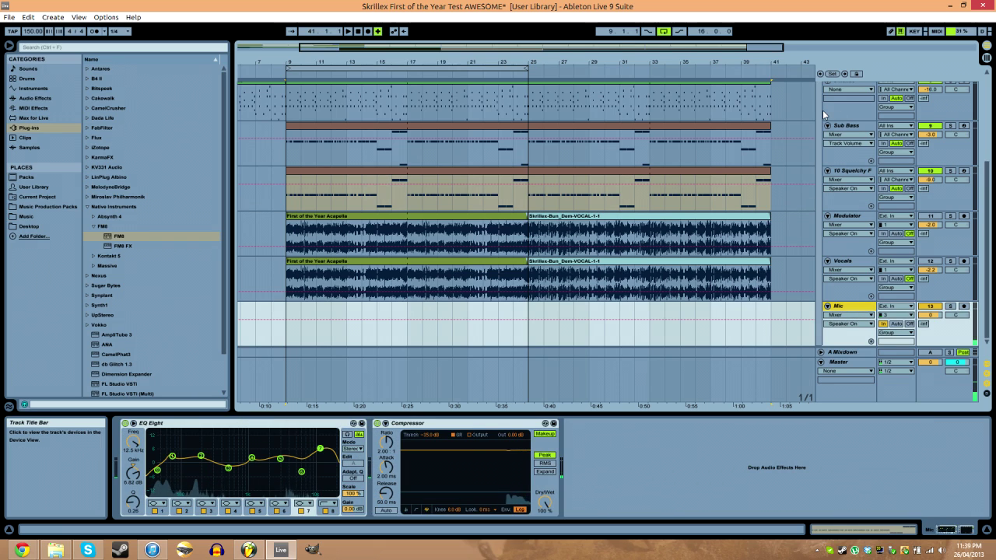
key("ctrl+shift+t")
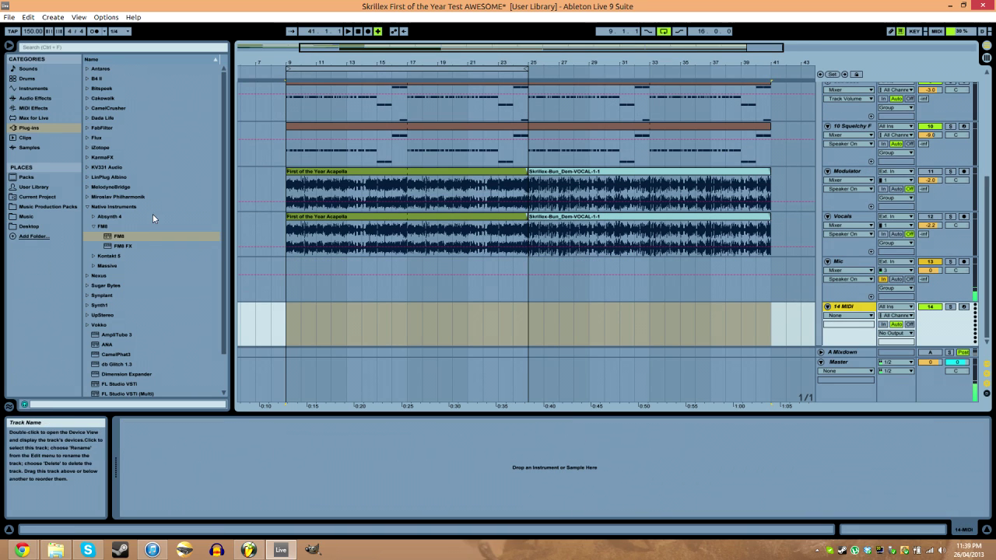
left_click_drag(115, 235, 322, 452)
left_click_drag(483, 132, 376, 77)
- On FM8's Expert page, turn on operators A to E and raise the velocity sensitivity of all operators
left_click(313, 234)
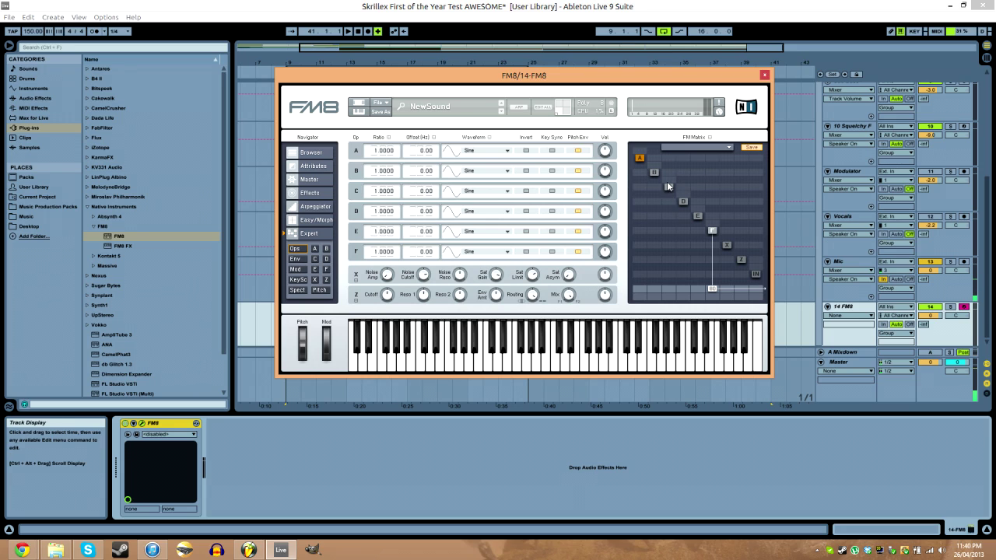
left_click(697, 216)
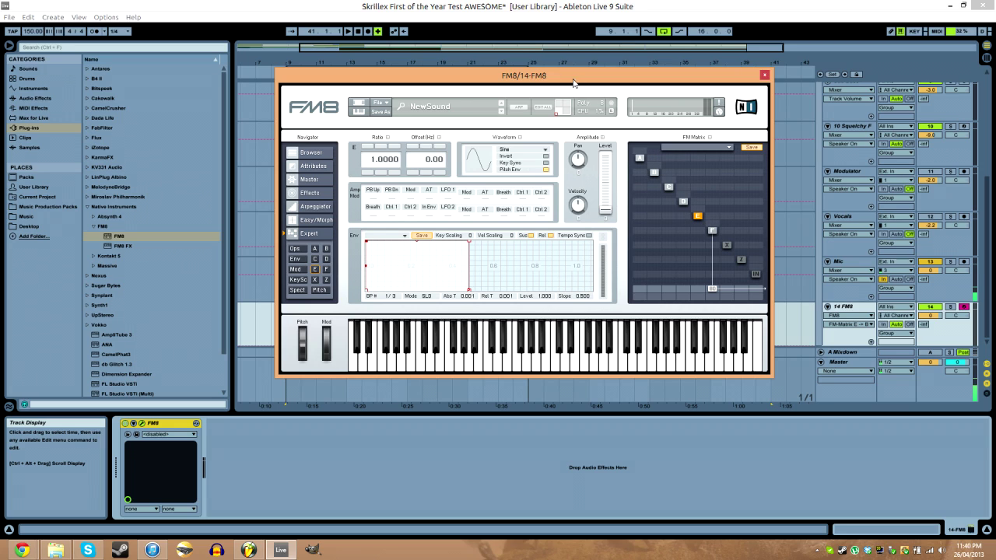
left_click(305, 249)
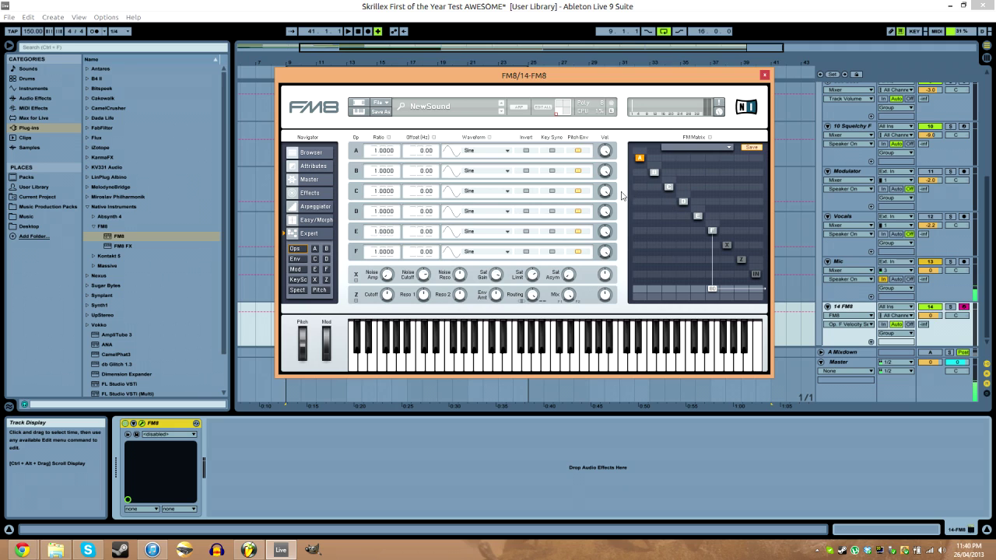
- Show operator E's settings in FM8 and look through its available waveforms
left_click(850, 307)
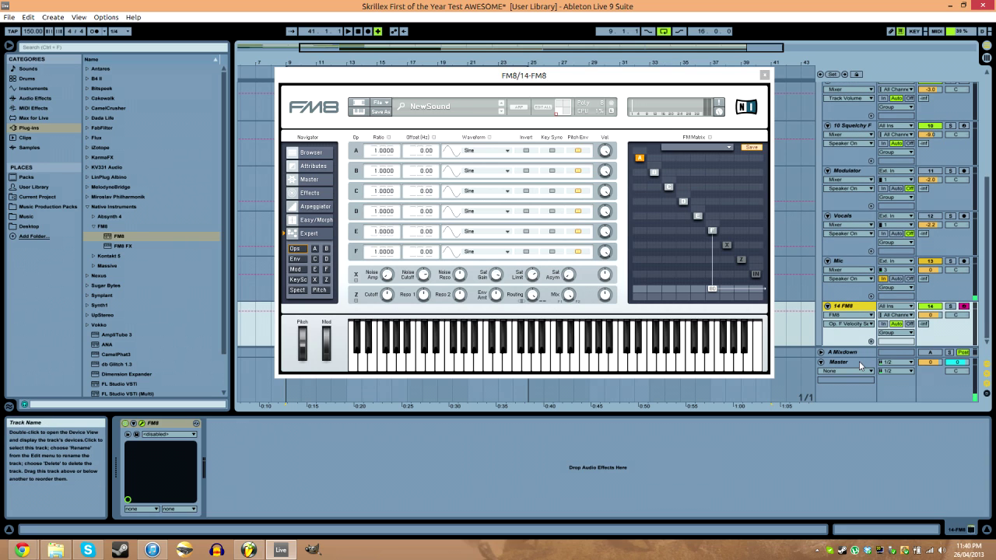
left_click(662, 77)
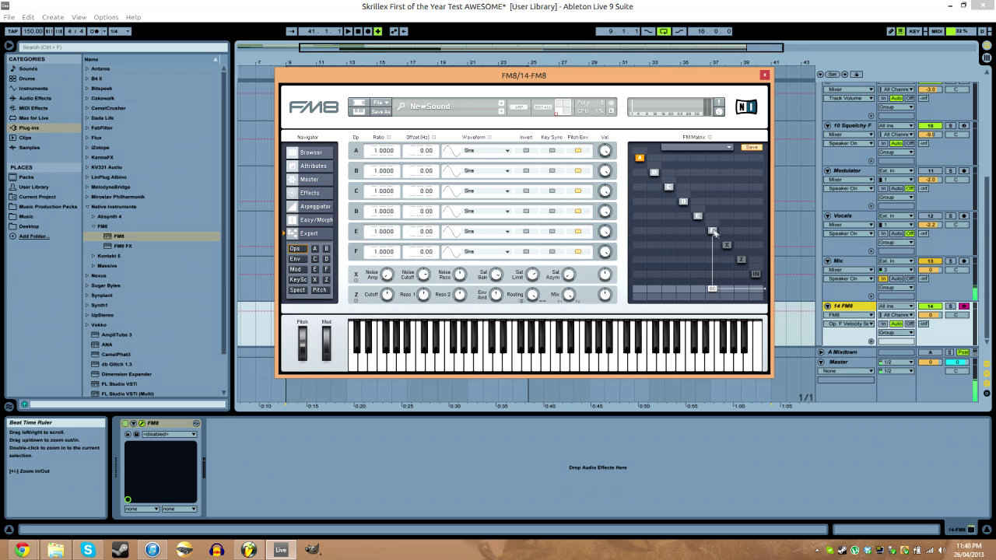
left_click(699, 218)
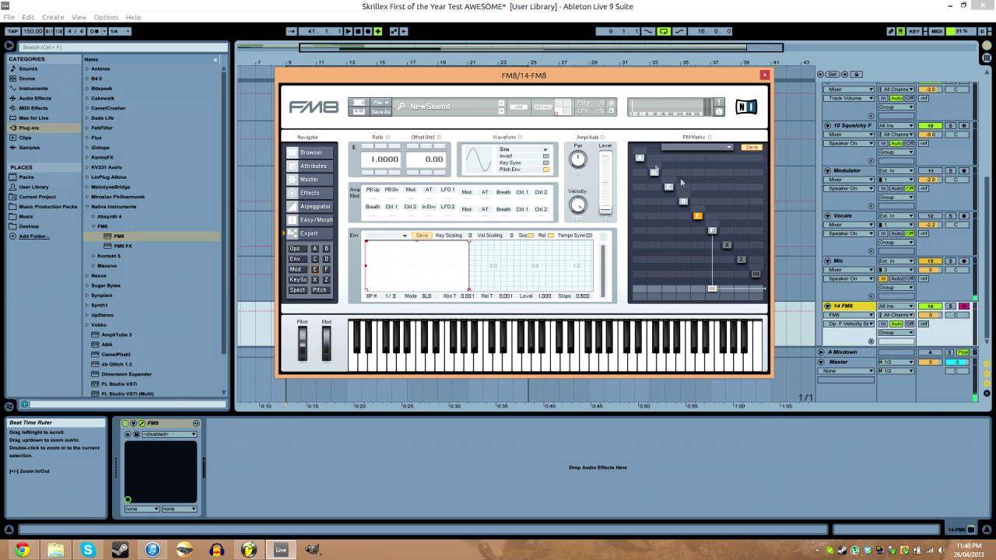
left_click(534, 154)
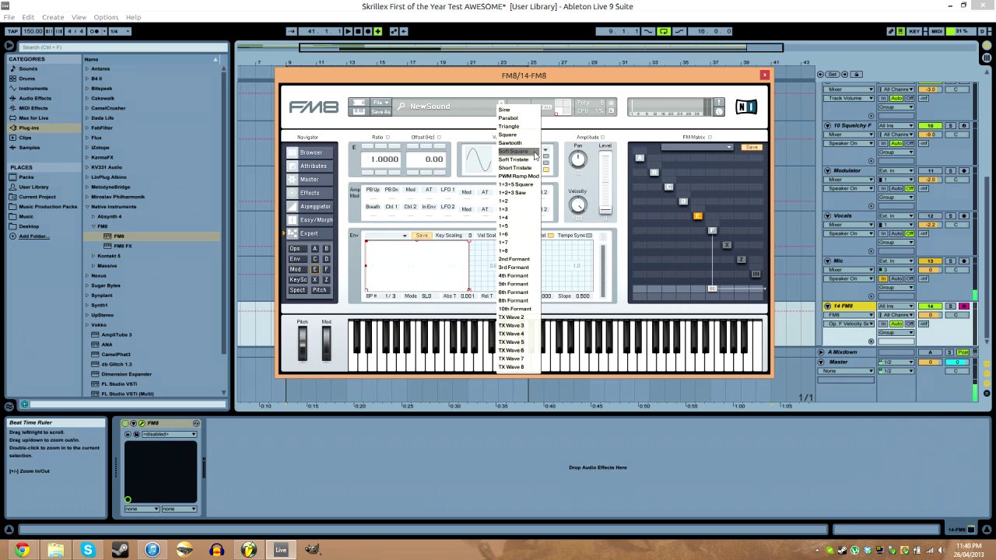
left_click(592, 126)
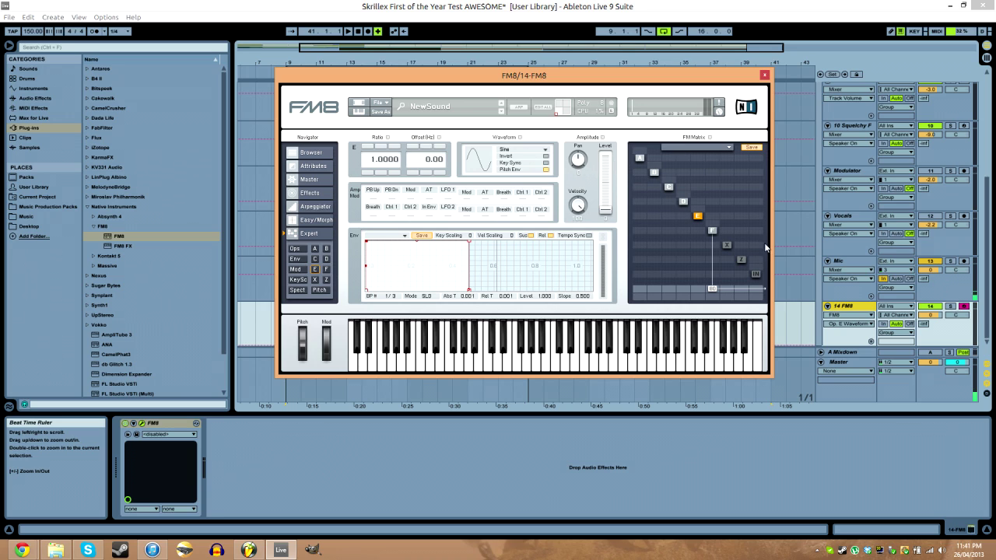
- Route operator E into operator F in the FM matrix and set operator E's waveform to Triangle
left_click_drag(699, 231, 705, 130)
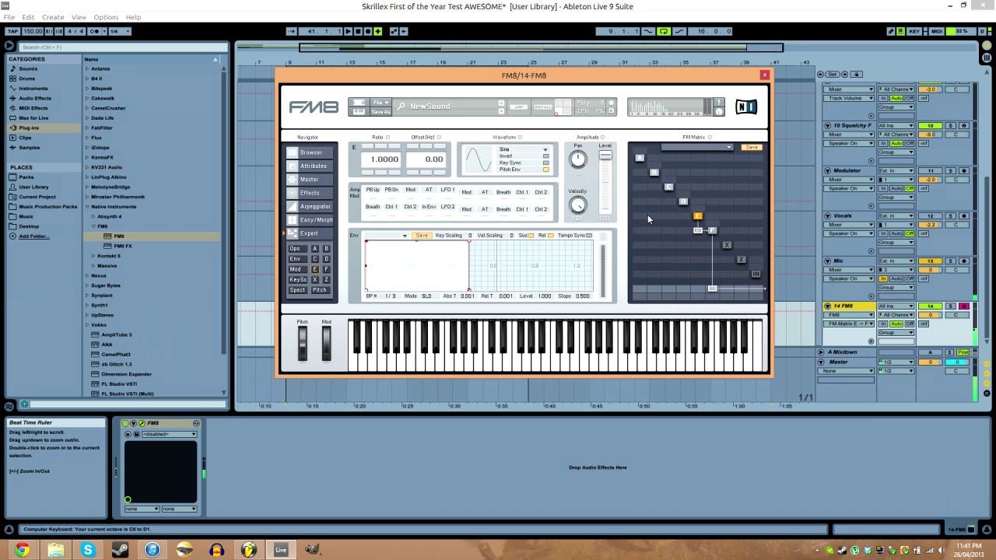
left_click_drag(698, 231, 705, 194)
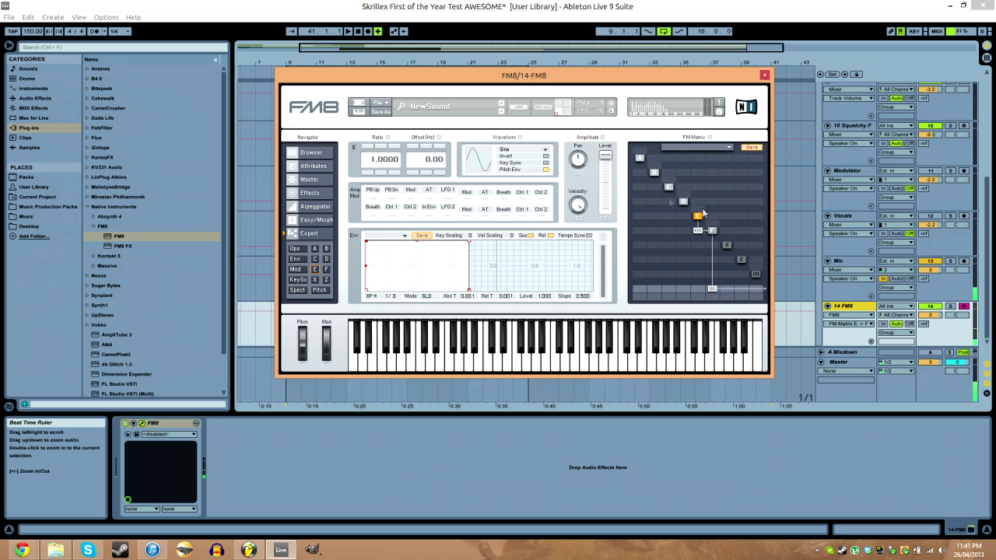
left_click(538, 156)
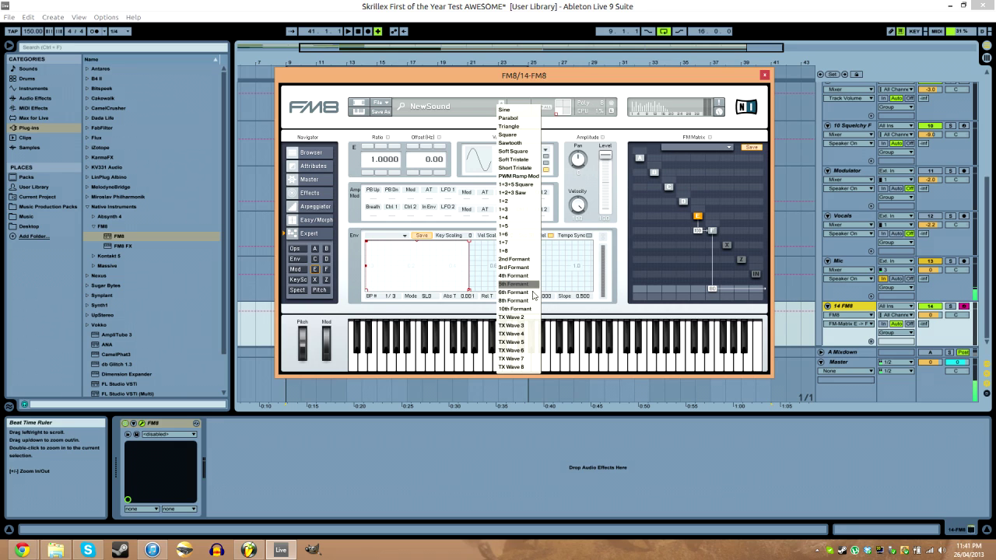
left_click_drag(700, 231, 701, 175)
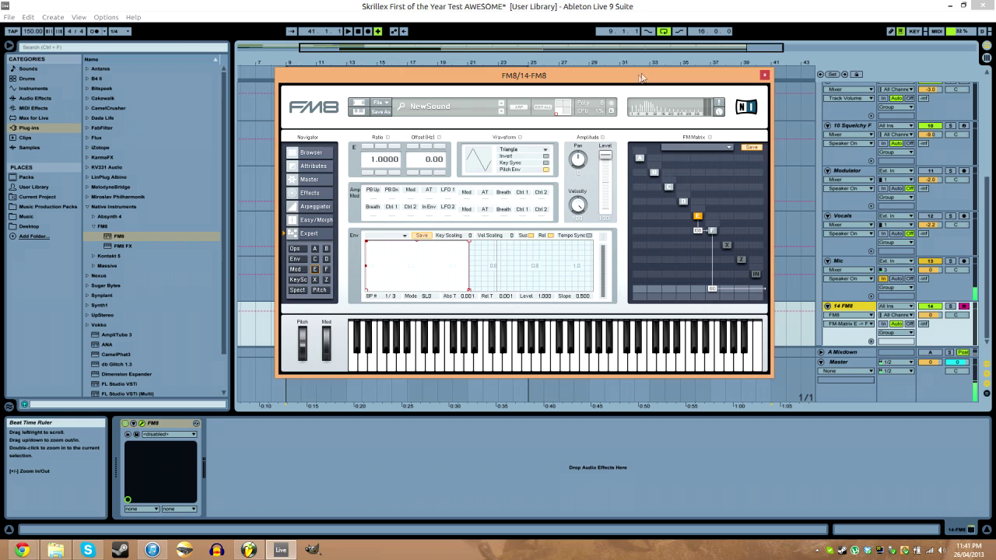
left_click_drag(639, 78, 646, 72)
left_click(347, 447)
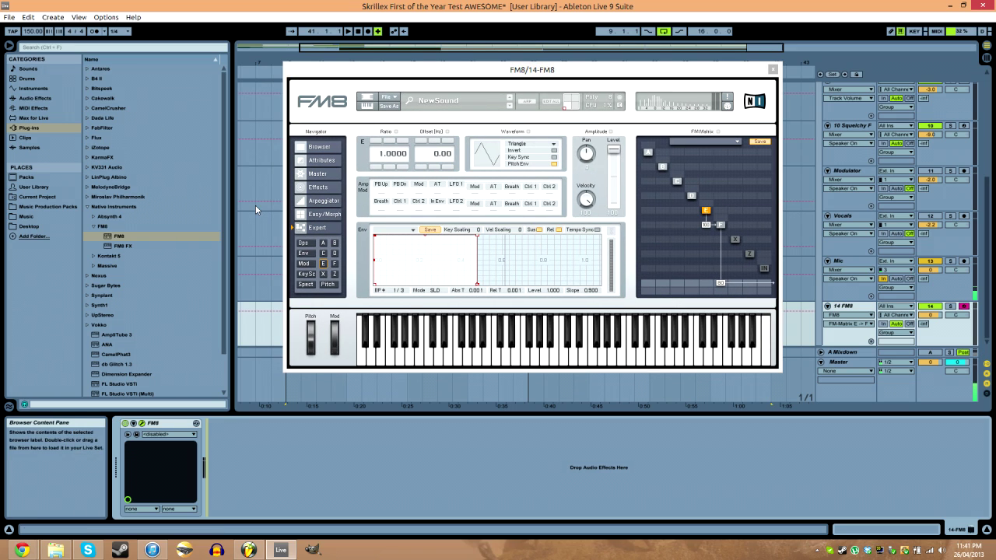
- Add an EQ Eight after FM8, expand its frequency display and move the FM8 window clear of it
left_click(223, 155)
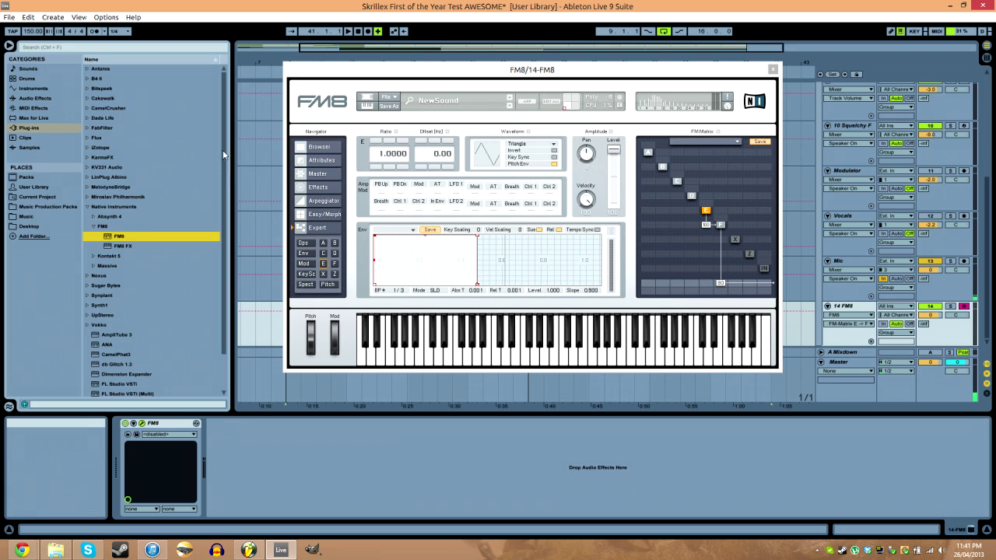
left_click(35, 98)
left_click_drag(117, 167, 287, 429)
left_click_drag(413, 441, 350, 452)
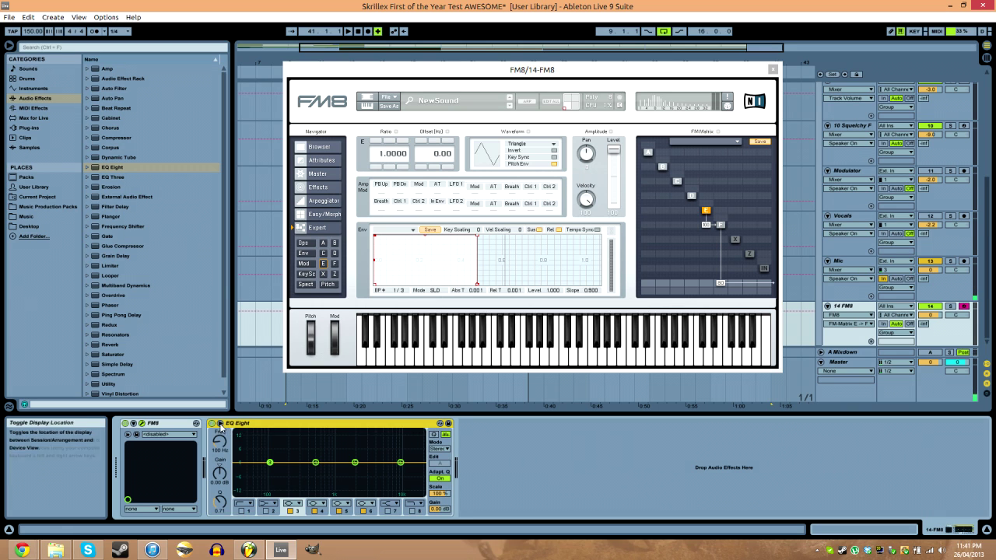
left_click(440, 424)
left_click_drag(577, 50, 318, 19)
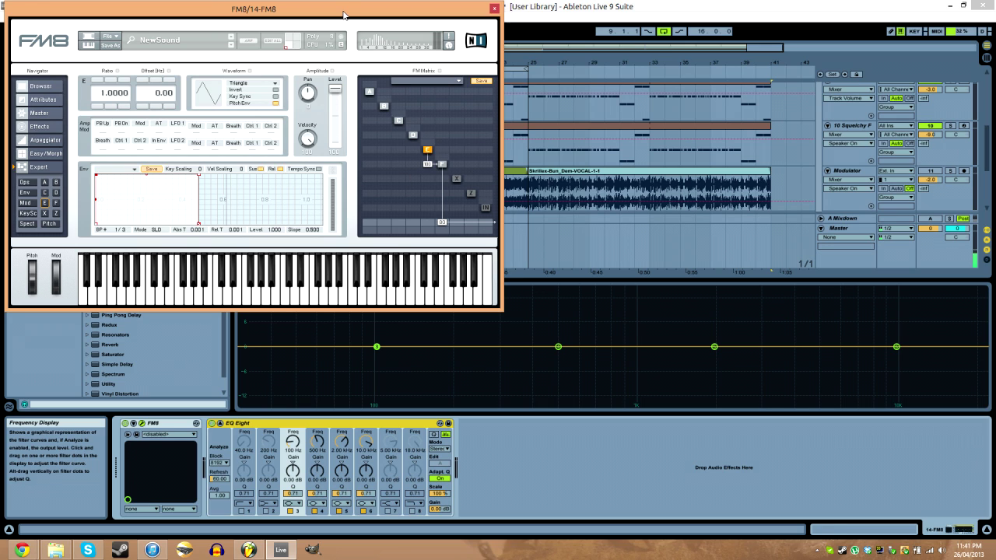
left_click_drag(339, 7, 338, 9)
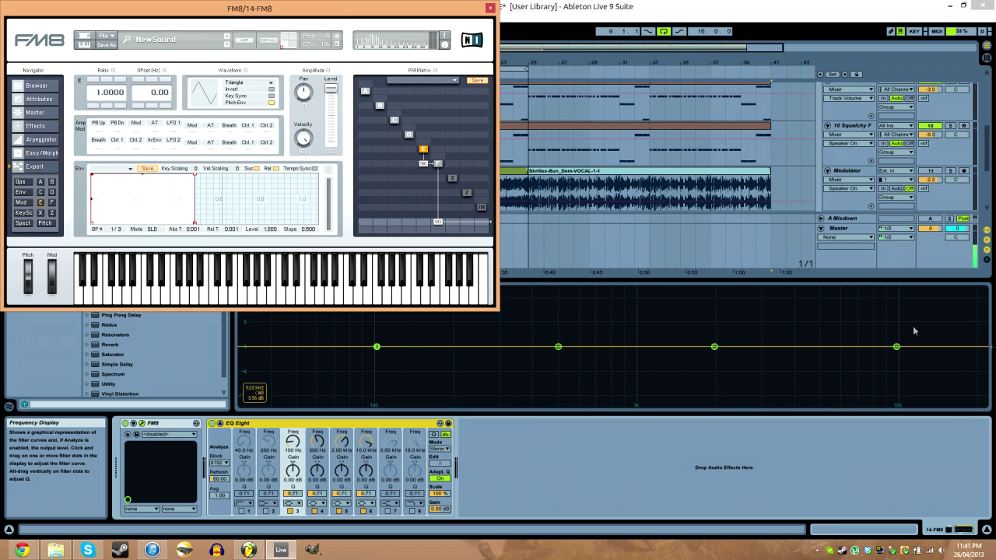
- Lower the keyboard octave and play a note while sweeping the E-to-F modulation amount down to zero
key("z")
key("a")
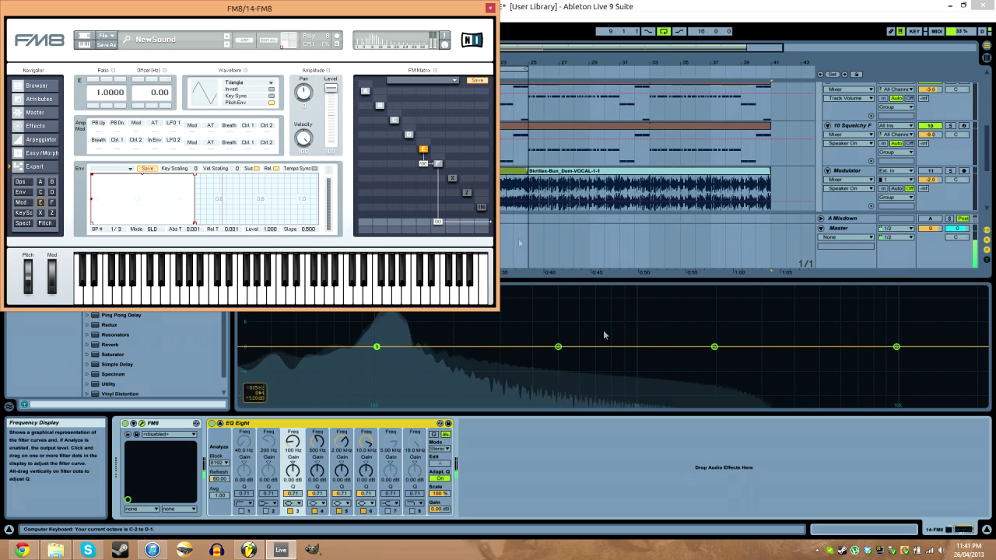
left_click_drag(433, 165, 430, 206)
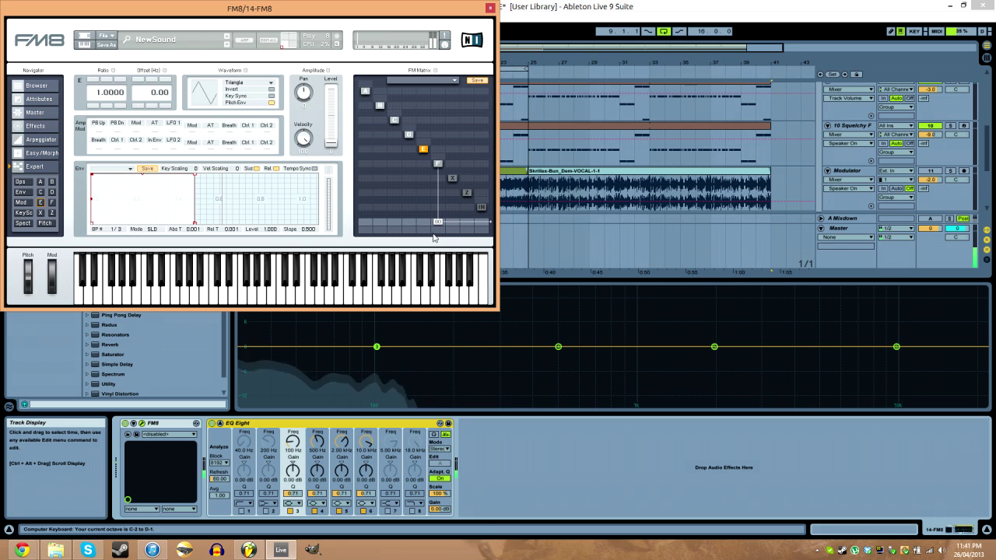
- Set FM8's master transpose to -24 and play test notes
left_click(42, 115)
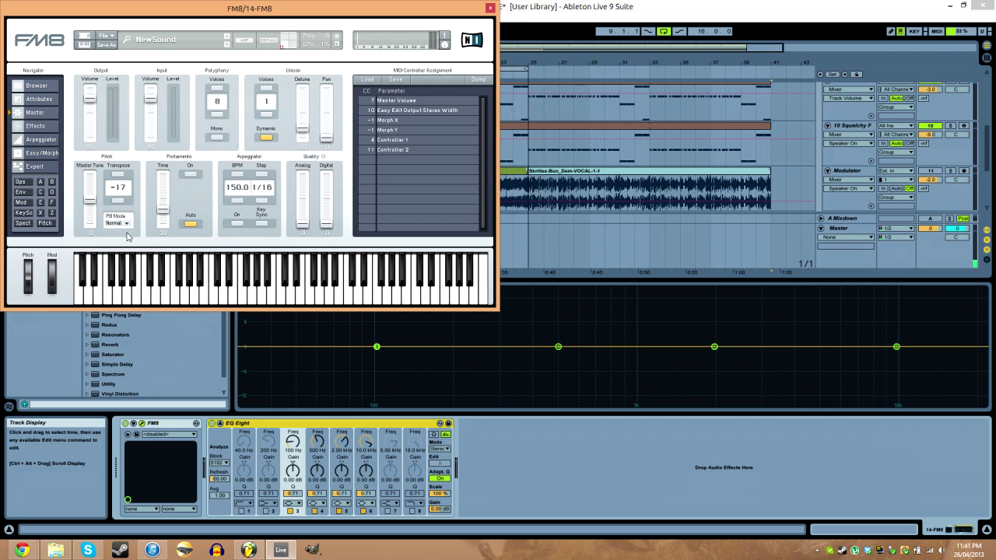
key("a")
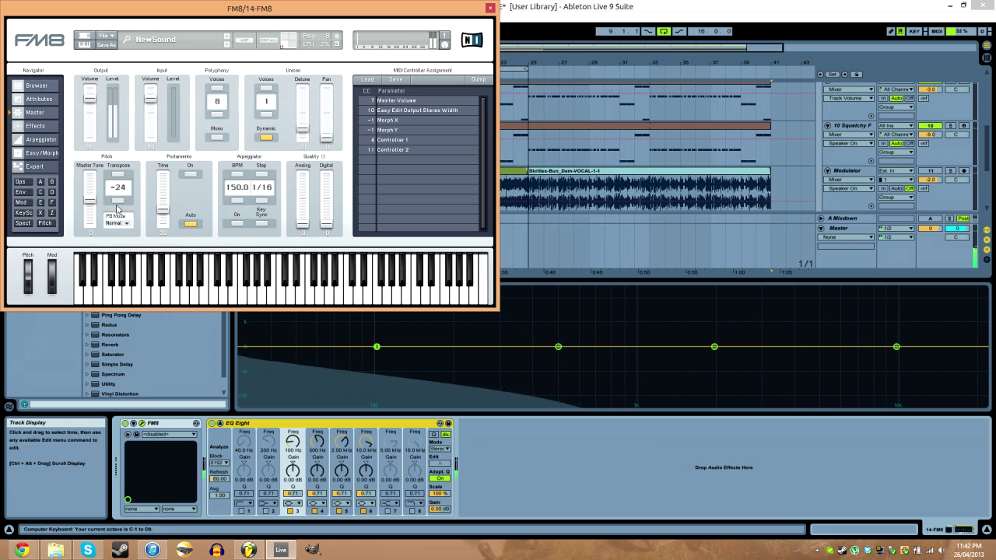
key("z")
key("a")
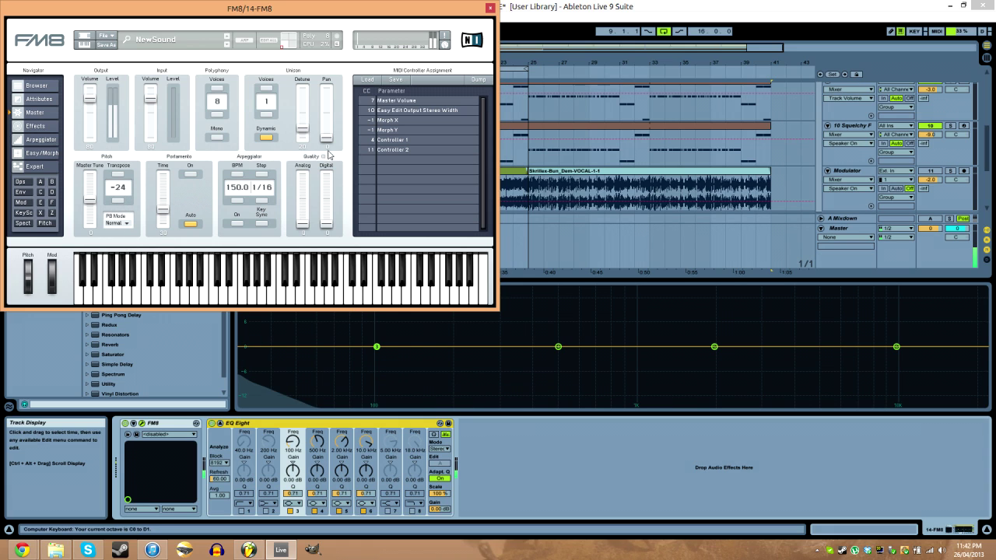
- On FM8's Expert page, audition notes in several octaves while varying the E-to-F modulation amount
left_click(35, 127)
left_click(36, 167)
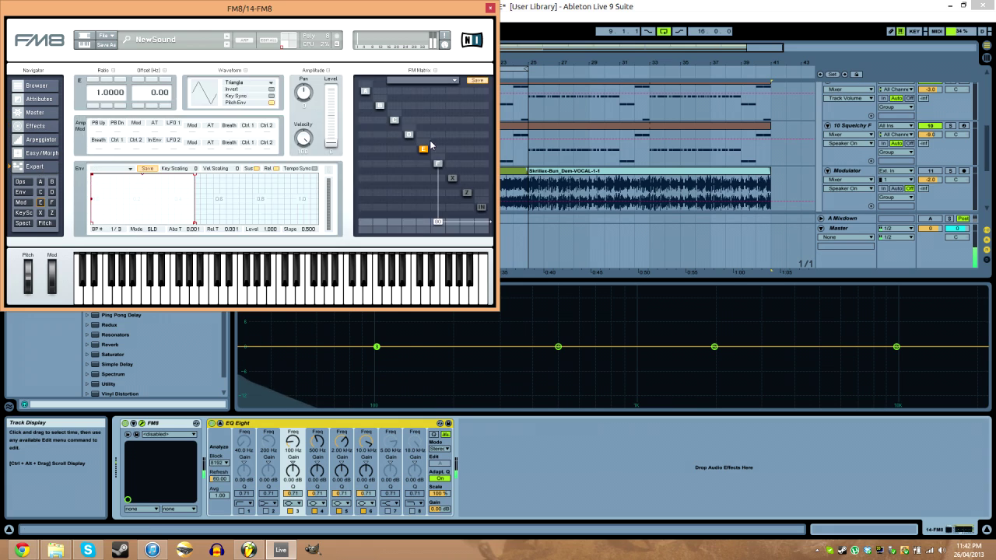
key("z")
key("z")
key("a")
key("x")
key("x")
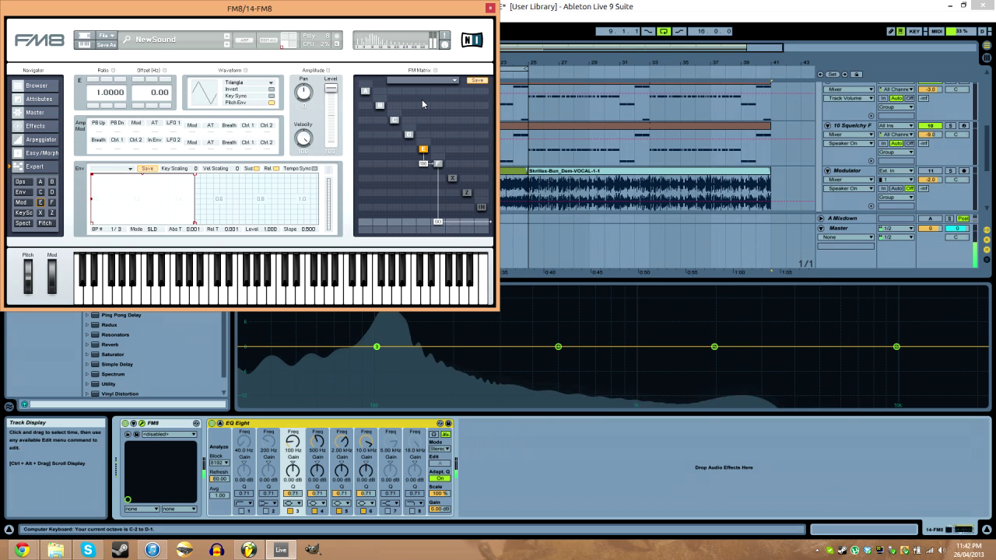
key("a")
key("a")
key("a")
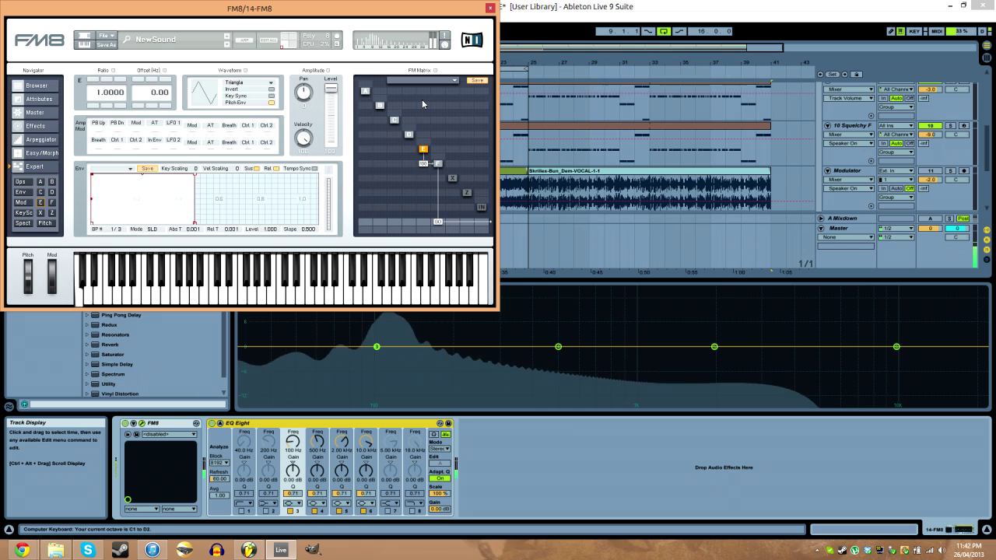
key("a")
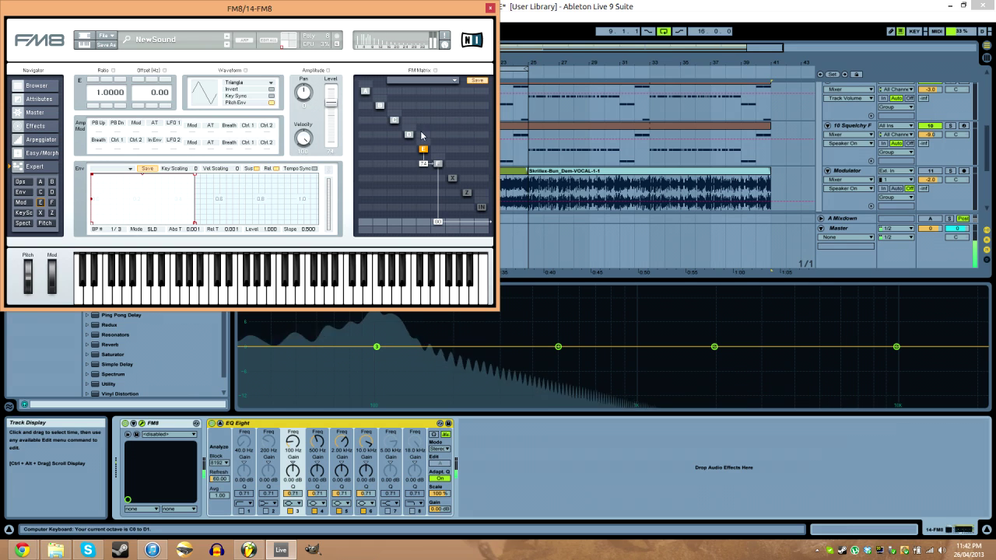
key("a")
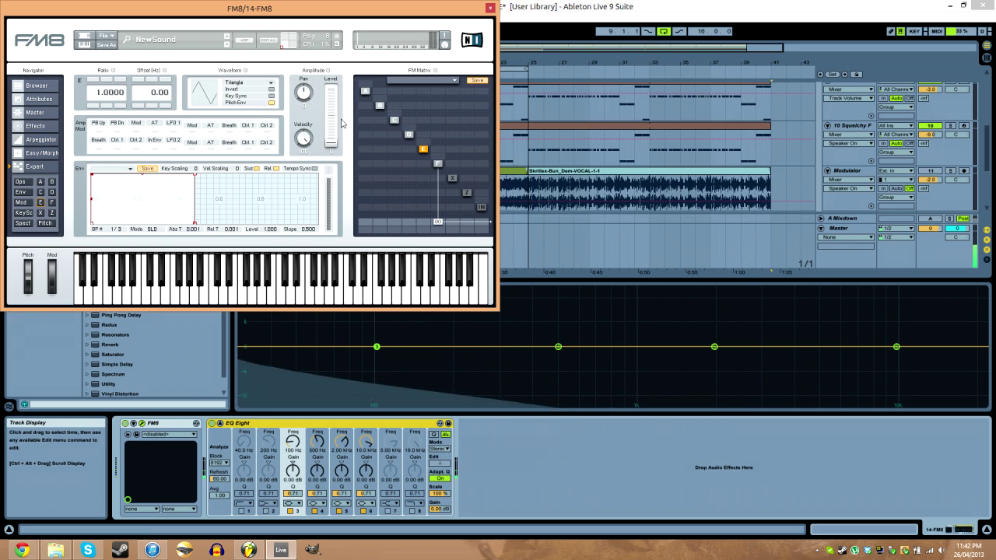
- Audition operator E with the Sine waveform and restore its Triangle waveform
left_click(238, 81)
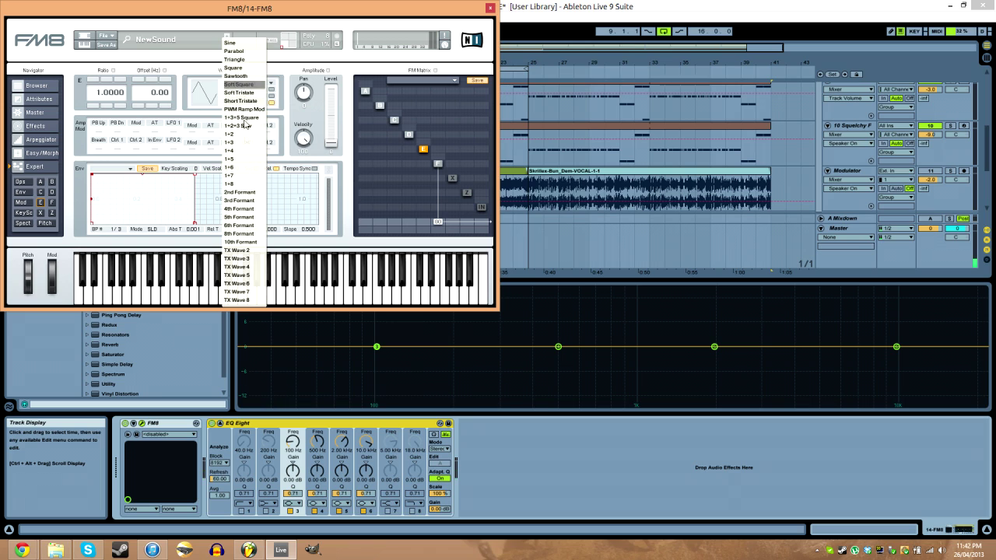
left_click(231, 43)
key("a")
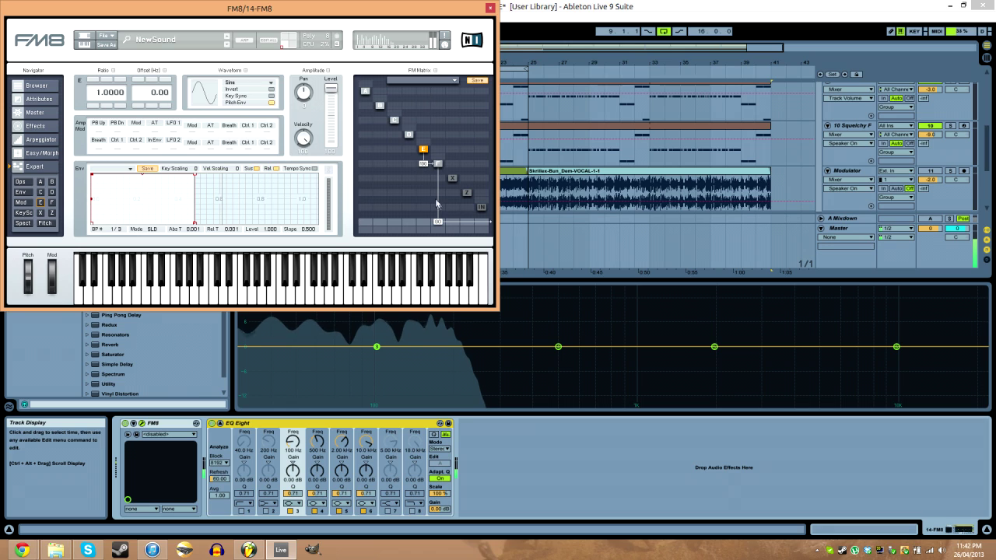
left_click(238, 82)
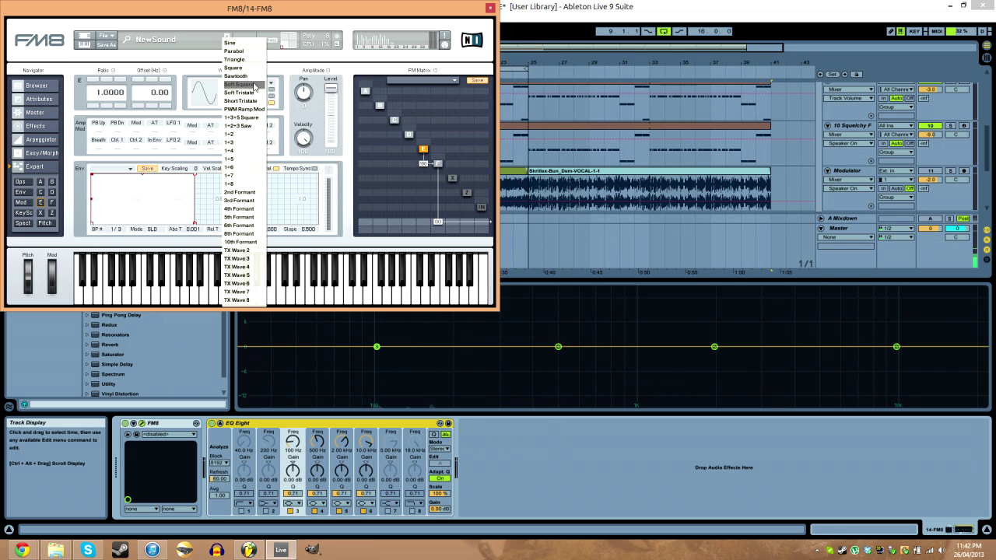
left_click(248, 70)
key("a")
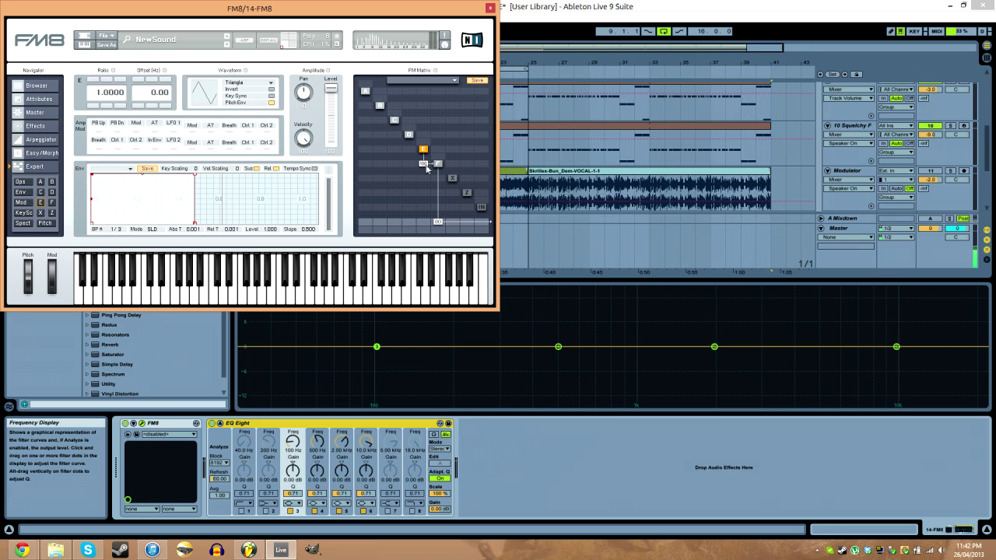
- Group FM8 into an Instrument Rack and show the rack's macro controls
left_click(251, 372)
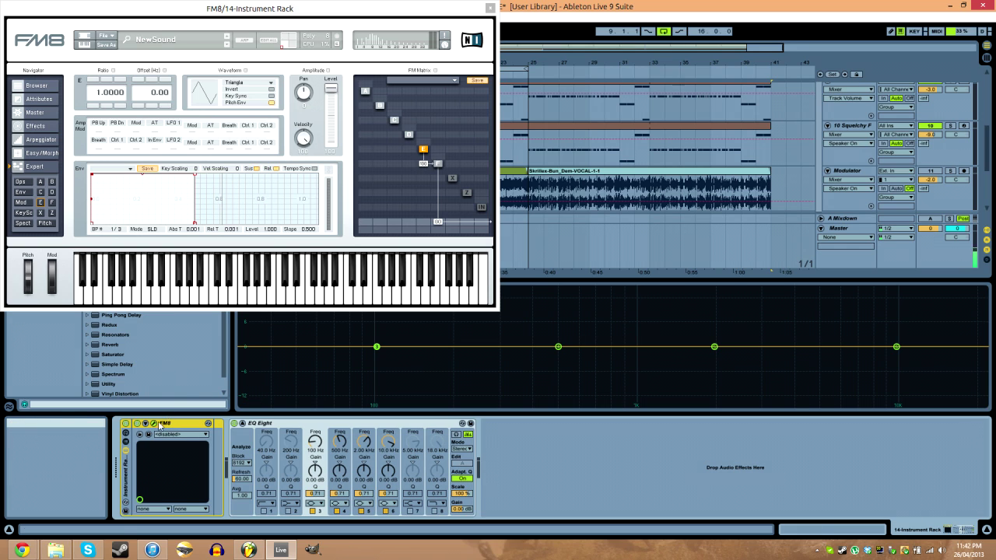
left_click(128, 443)
left_click_drag(145, 456, 145, 404)
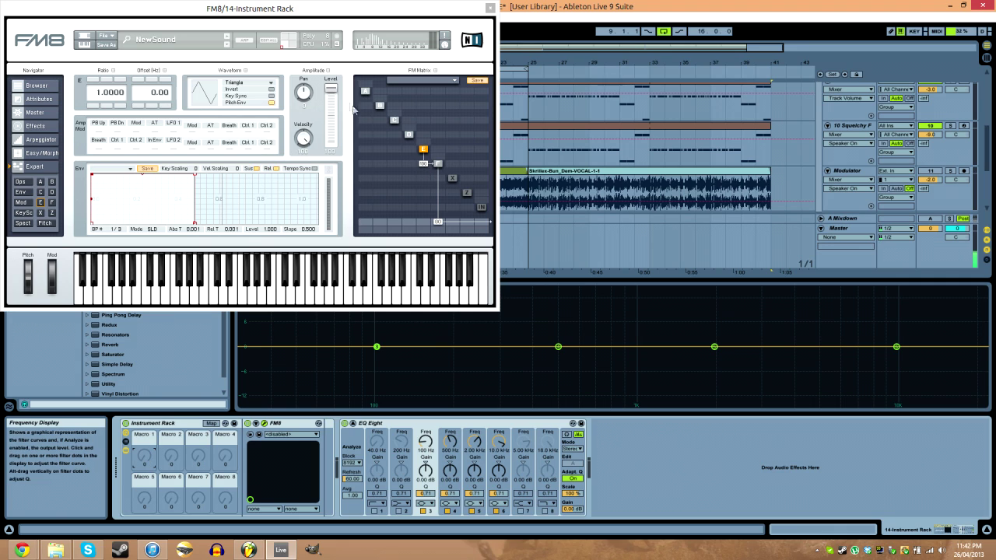
- Map FM8's E-to-F modulation amount to the rack's Macro 1 and leave macro mapping mode
left_click(437, 164)
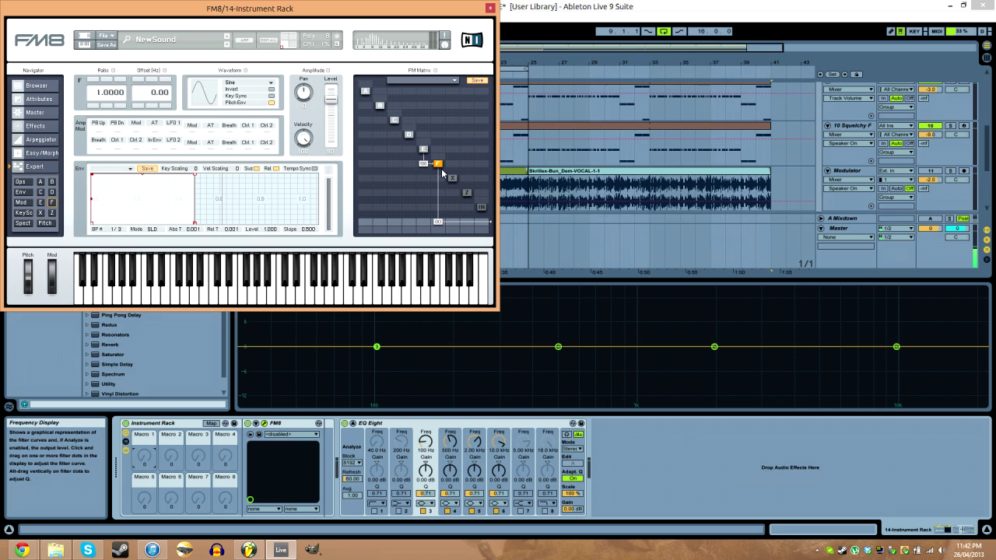
left_click(424, 149)
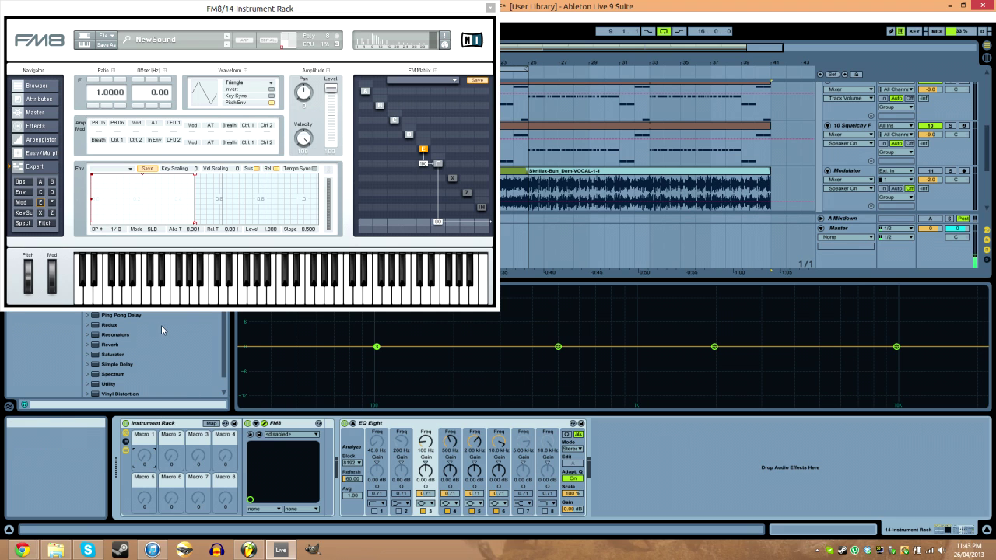
left_click_drag(389, 13, 595, 30)
left_click(212, 423)
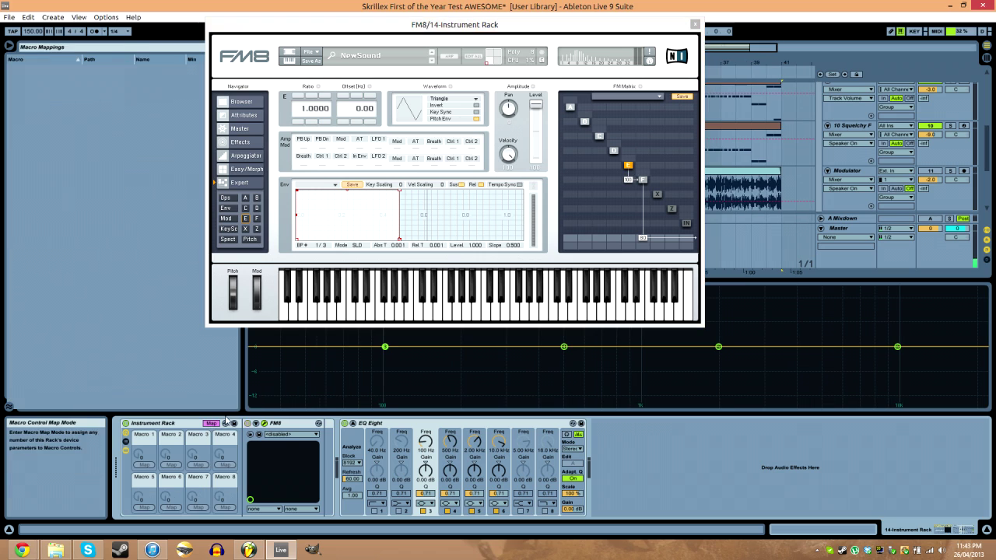
left_click(627, 186)
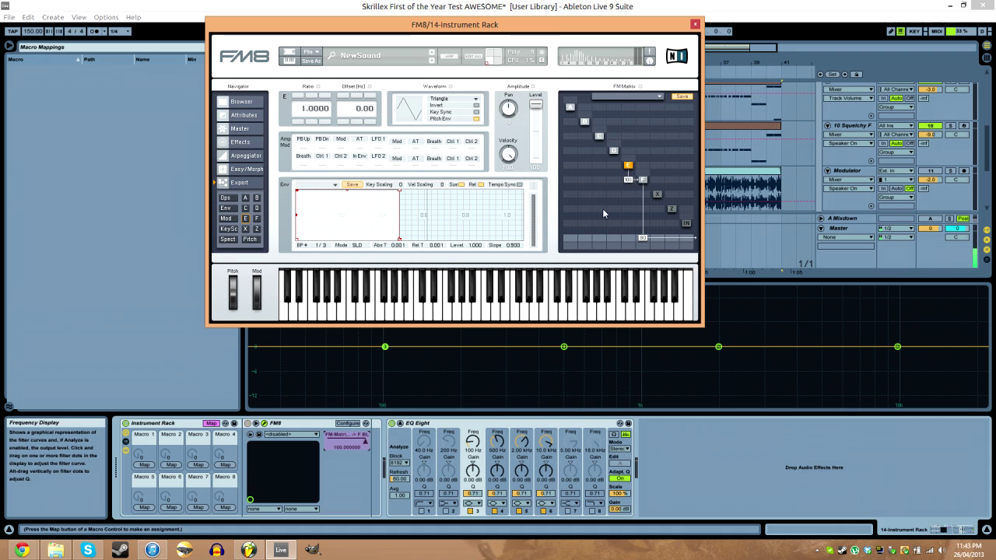
left_click_drag(503, 25, 549, 21)
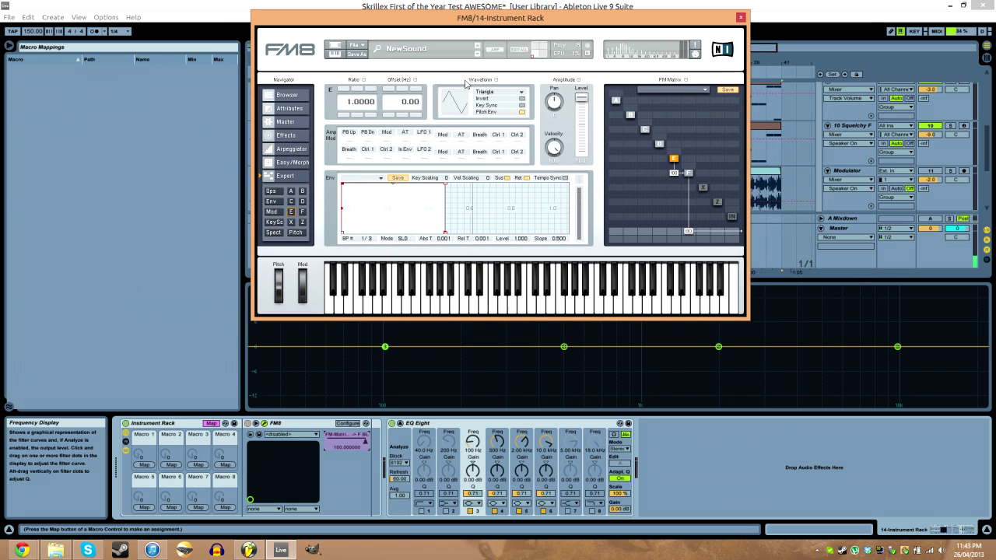
left_click(145, 464)
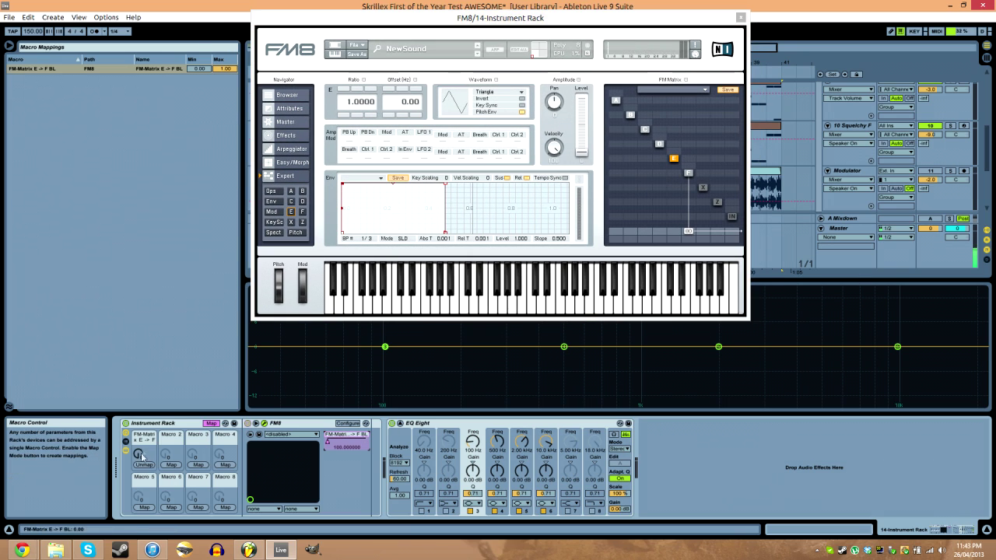
left_click(223, 70)
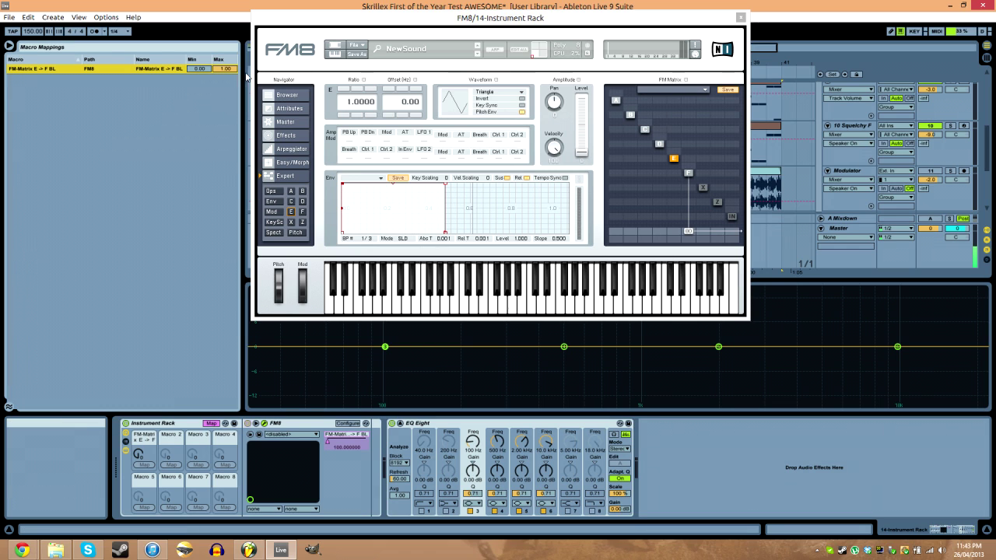
left_click(210, 429)
left_click(211, 424)
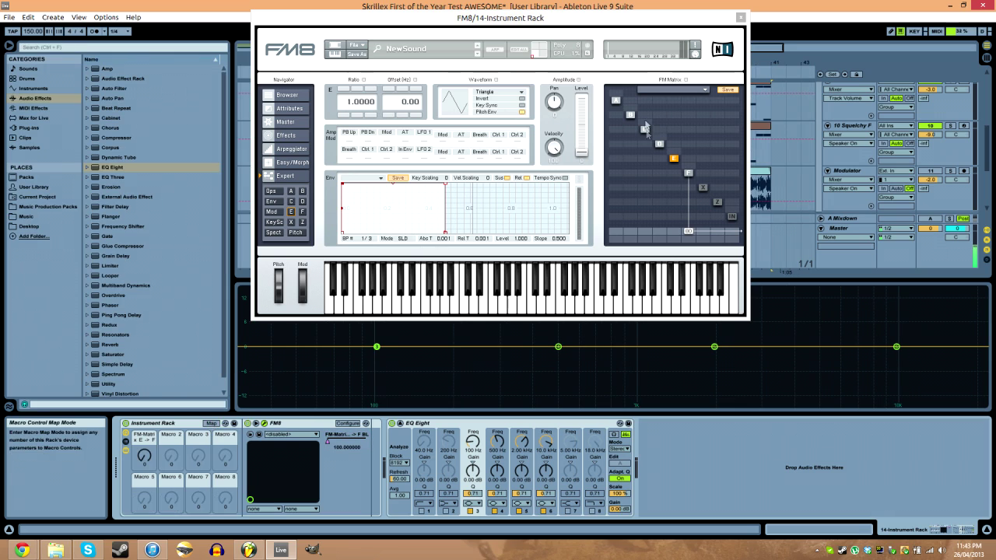
- Rename the rack's first macro as Wub
key("ctrl+r")
type("Wub")
key("Return")
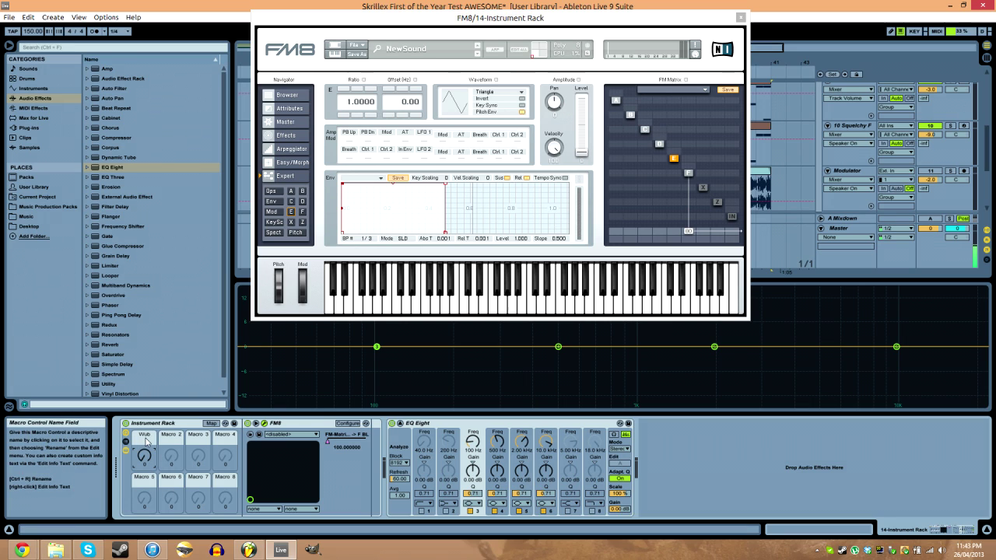
- Play a note and sweep the Wub macro up and down to hear the modulation change
left_click_drag(144, 458, 144, 404)
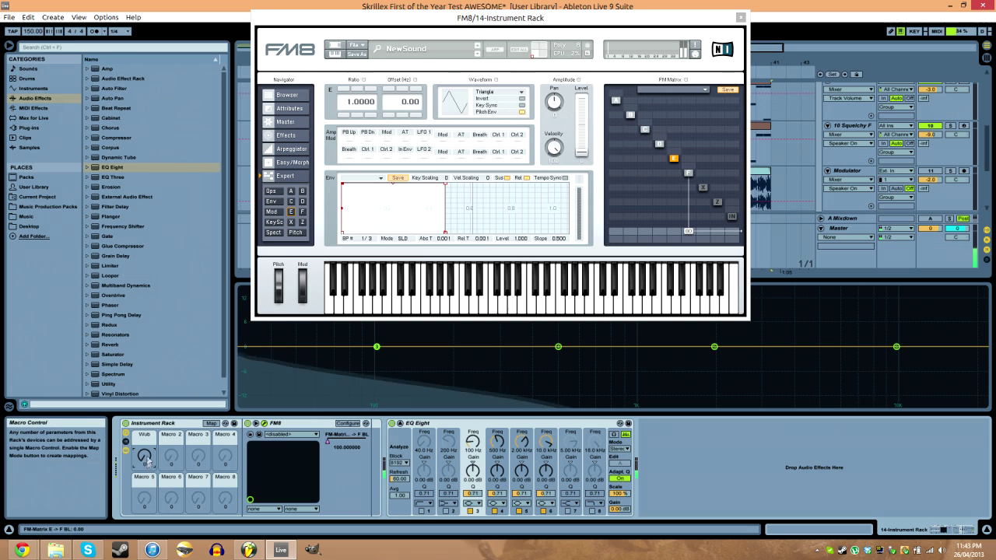
left_click_drag(144, 458, 144, 506)
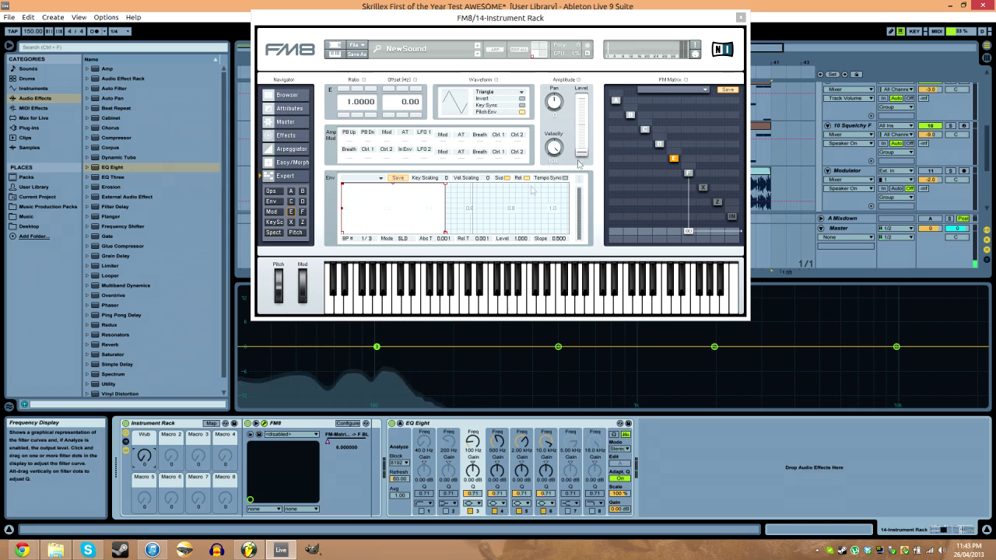
left_click_drag(144, 457, 144, 506)
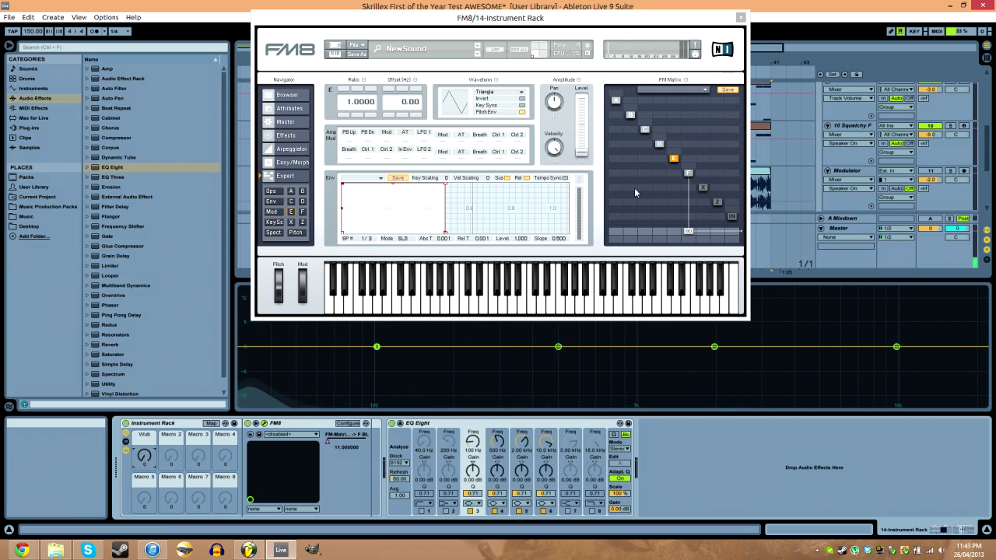
- Map the D-to-E modulation amount in FM8's matrix to the Wub macro as well
left_click(660, 144)
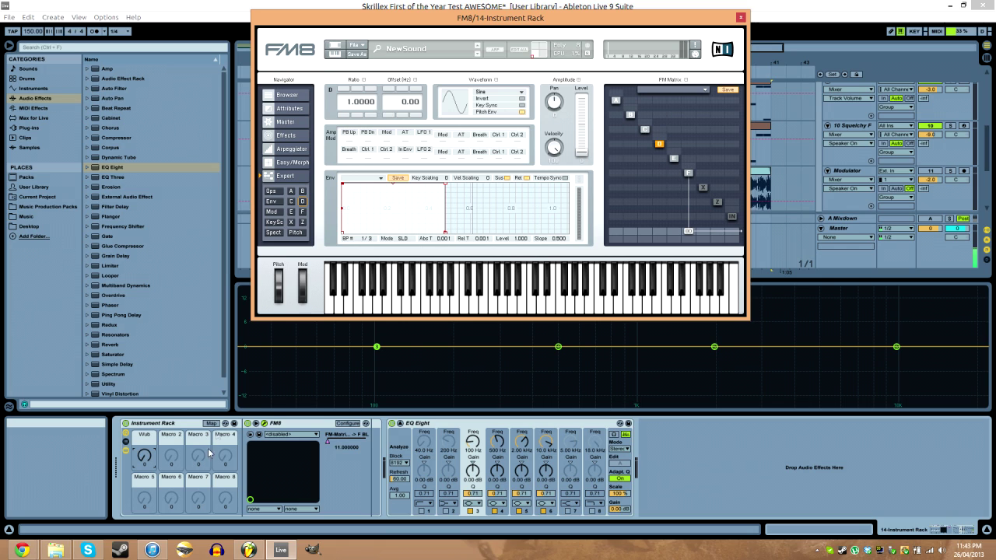
key("ctrl+m")
left_click(661, 165)
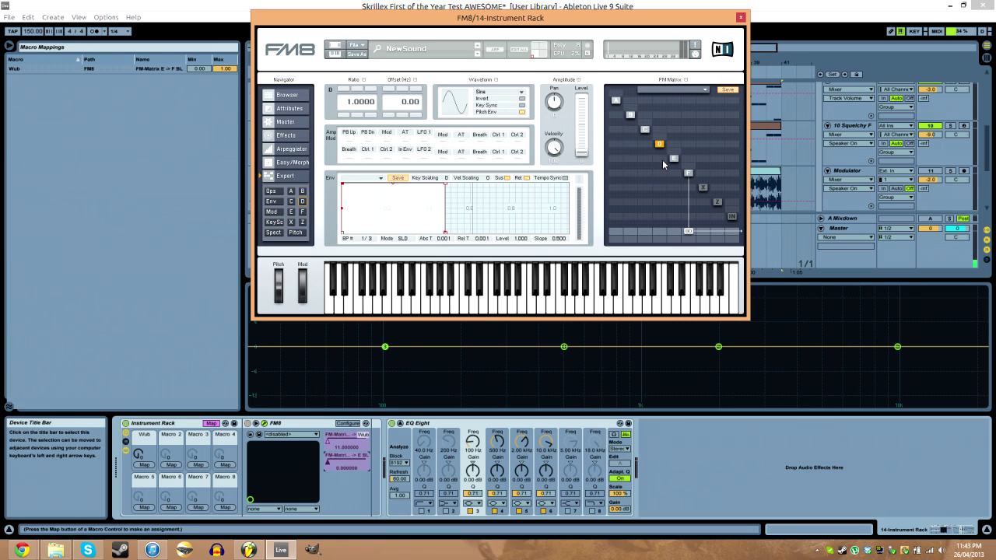
left_click(179, 267)
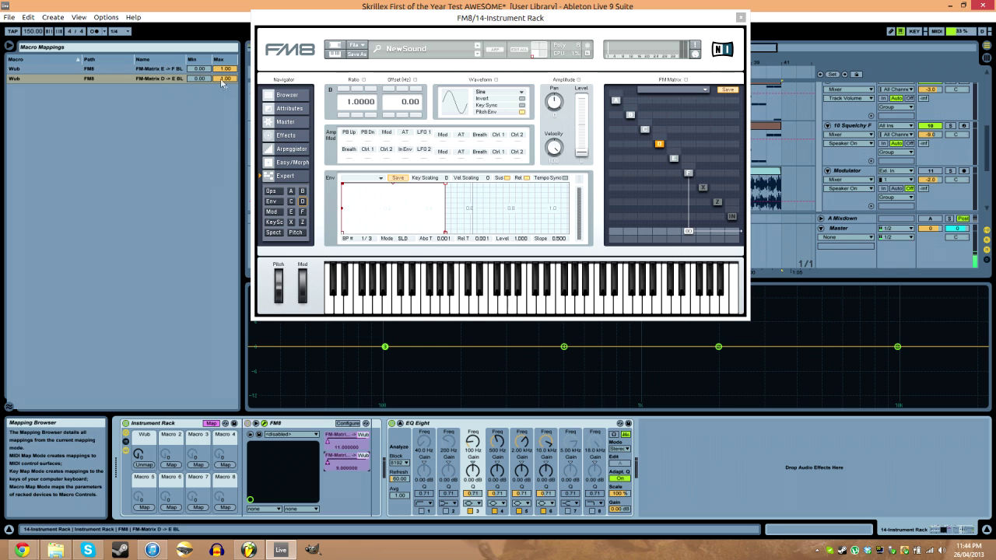
- Raise the Wub macro to full and limit its D-to-E modulation mapping to a maximum of 0.32
key("ctrl+m")
left_click_drag(144, 457, 144, 389)
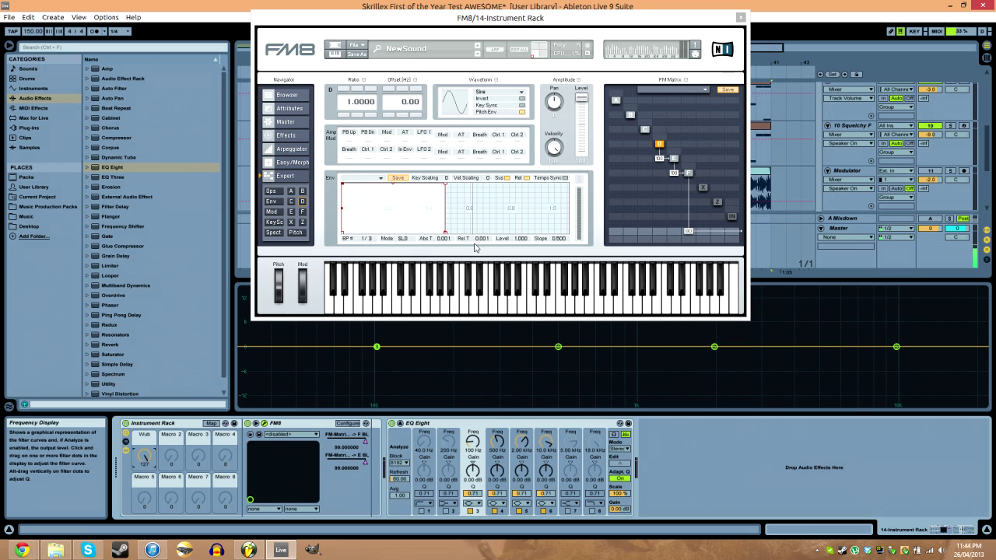
left_click(663, 168)
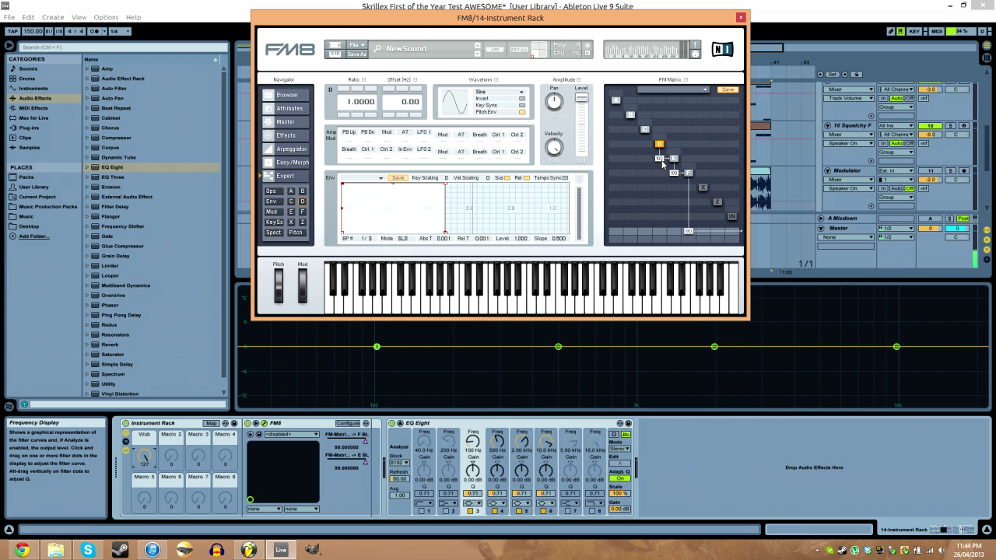
left_click(213, 423)
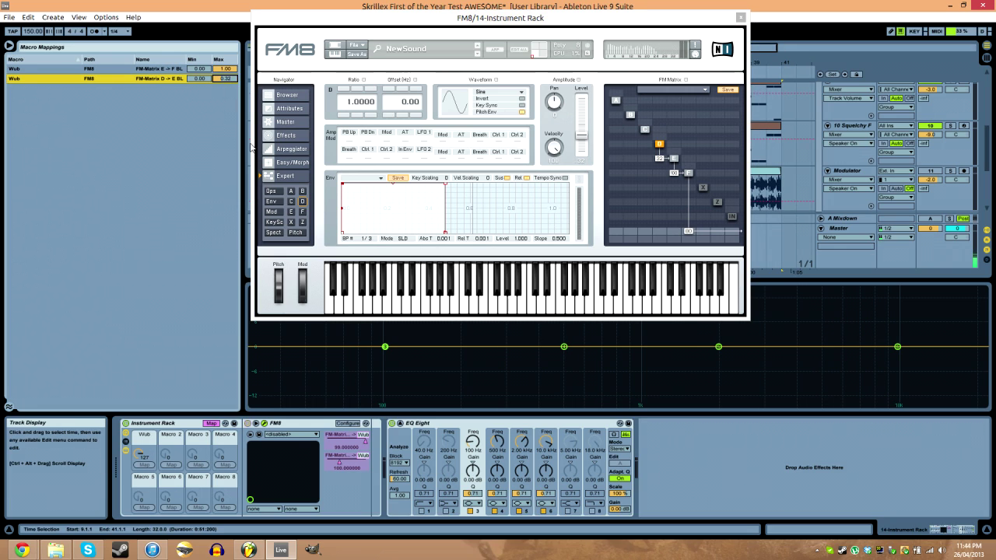
left_click(211, 423)
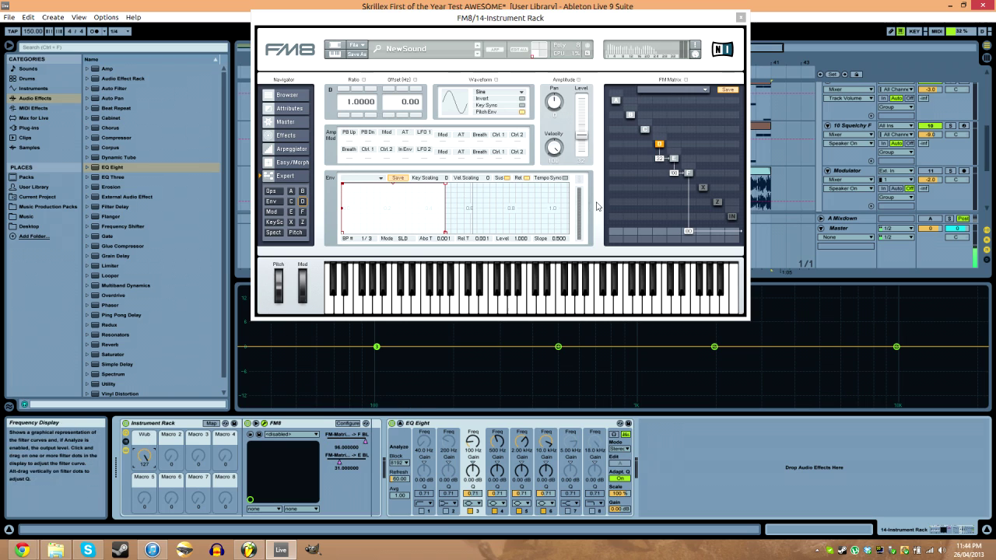
- Set the frequency ratio of FM8's operator D to 40
left_click(660, 151)
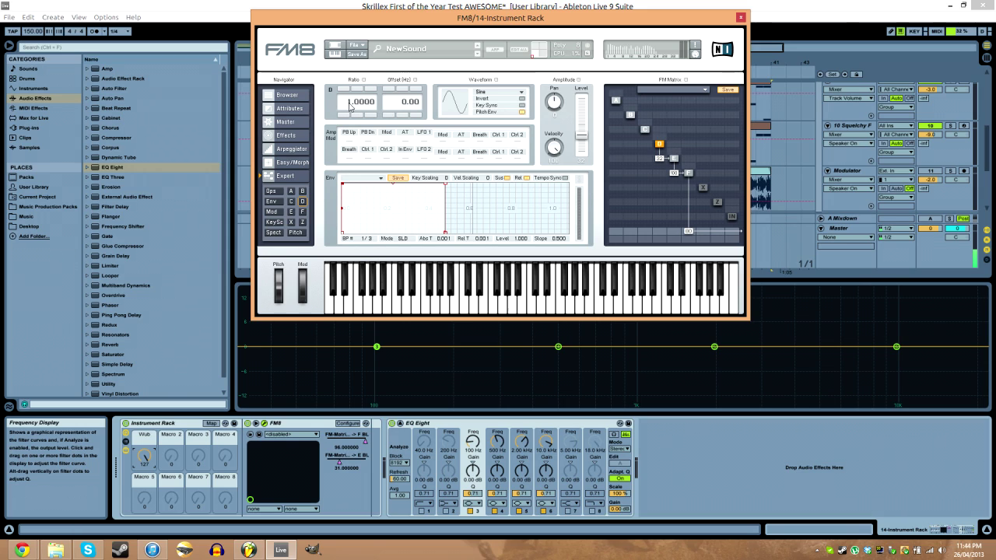
left_click_drag(350, 107, 355, 48)
left_click_drag(348, 104, 353, 98)
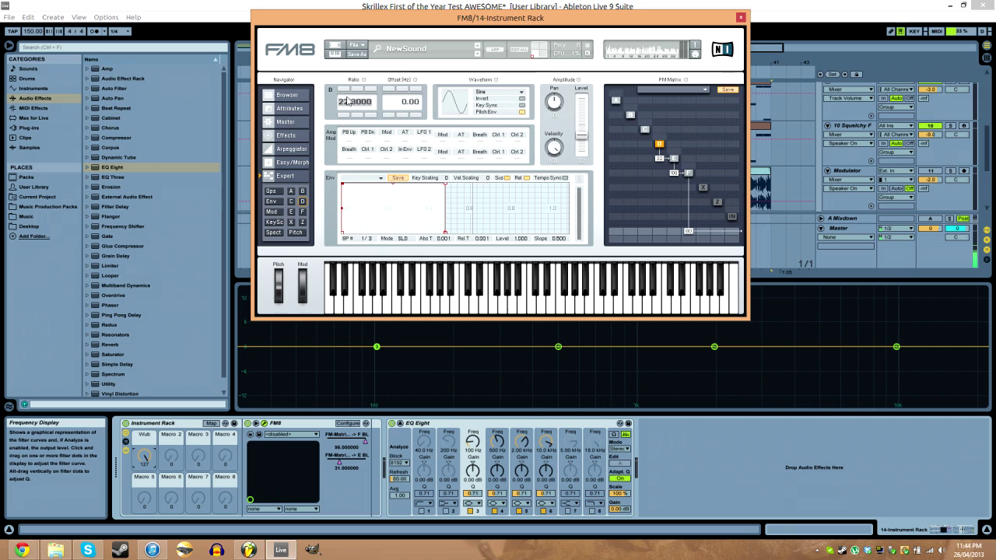
type("40")
key("Return")
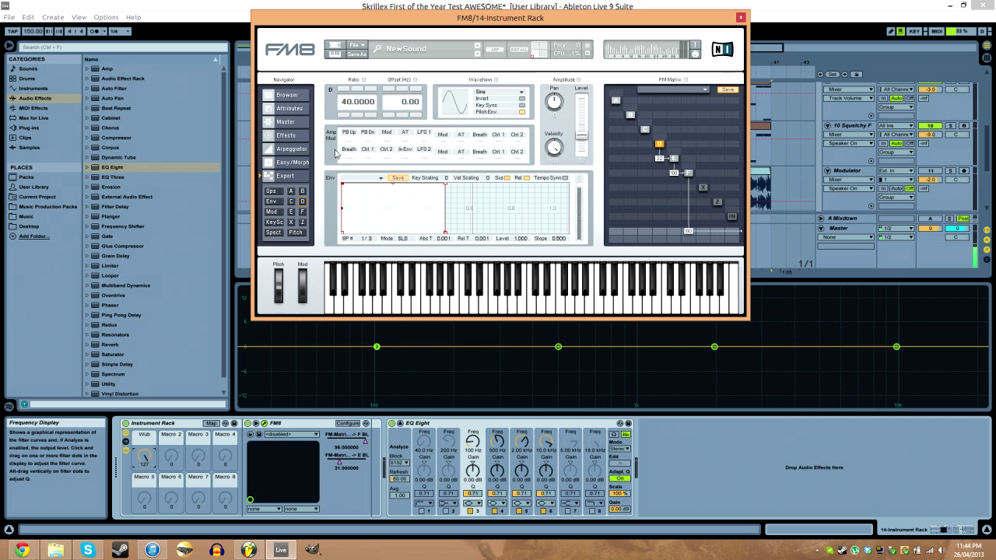
- Play a note to hear the sound and change operator D's waveform to Triangle
key("space")
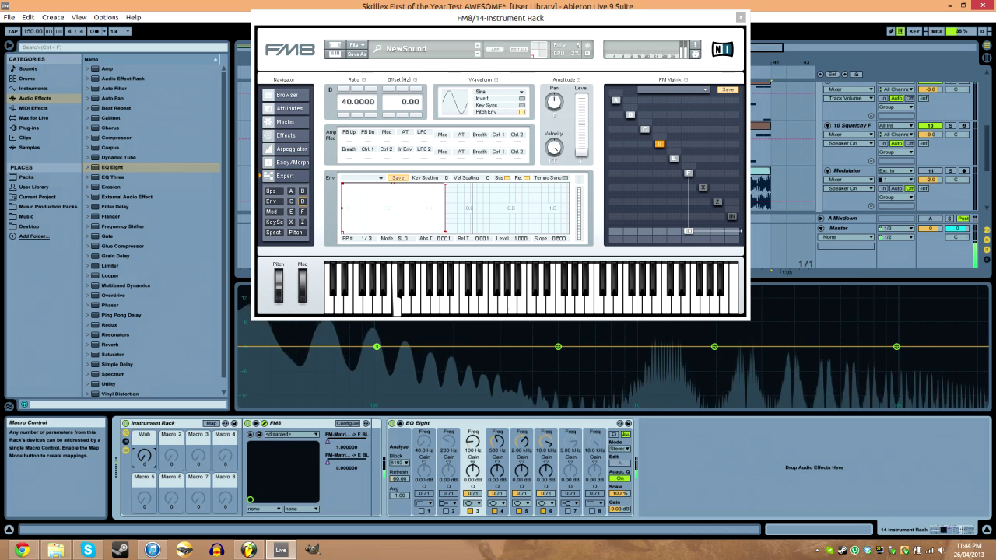
left_click(511, 94)
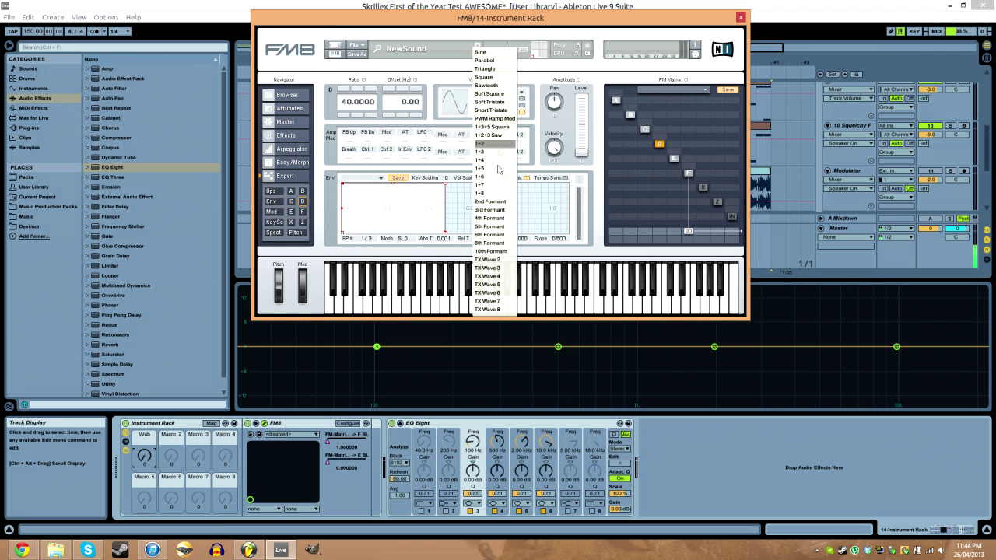
left_click(486, 69)
- Play notes in different octaves while sweeping the Wub macro up to 127 to hear the triangle modulator
mouse_move(151, 466)
left_mouse_down()
mouse_move(151, 420)
mouse_move(151, 451)
left_mouse_up()
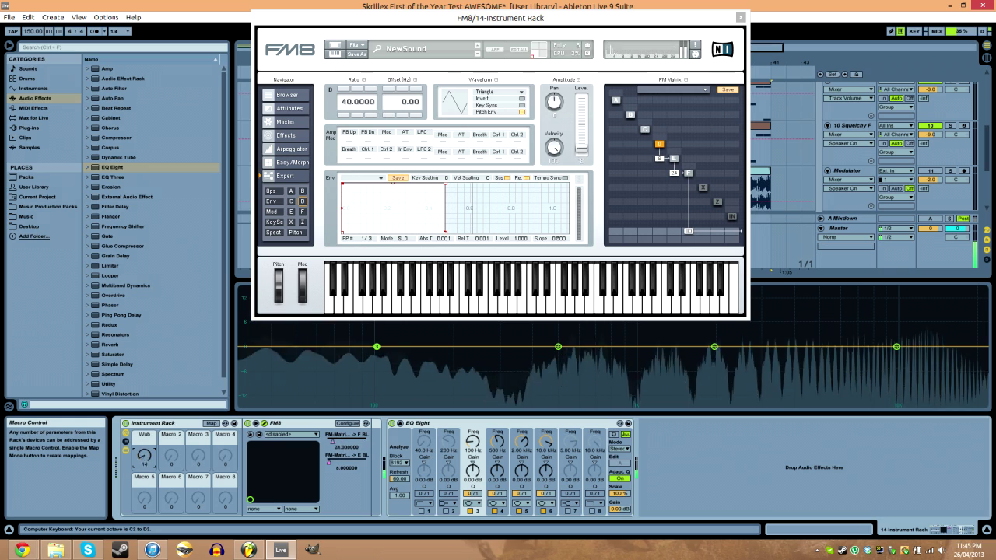
key("x")
left_click_drag(144, 455, 144, 382)
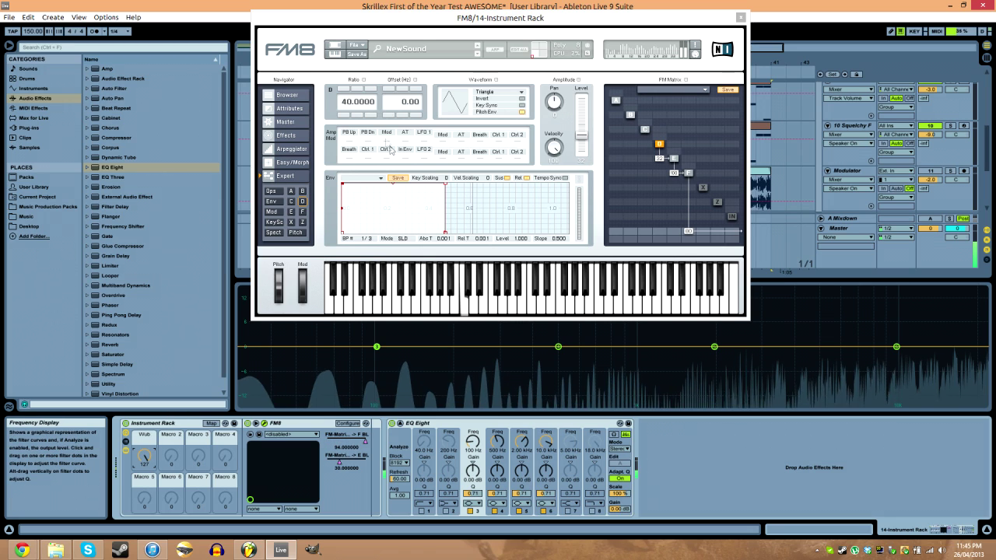
- Lower the maximum of Wub's D-to-E modulation mapping to 0.13 while playing notes and sweeping the macro
left_click(211, 424)
left_click_drag(225, 79, 148, 389)
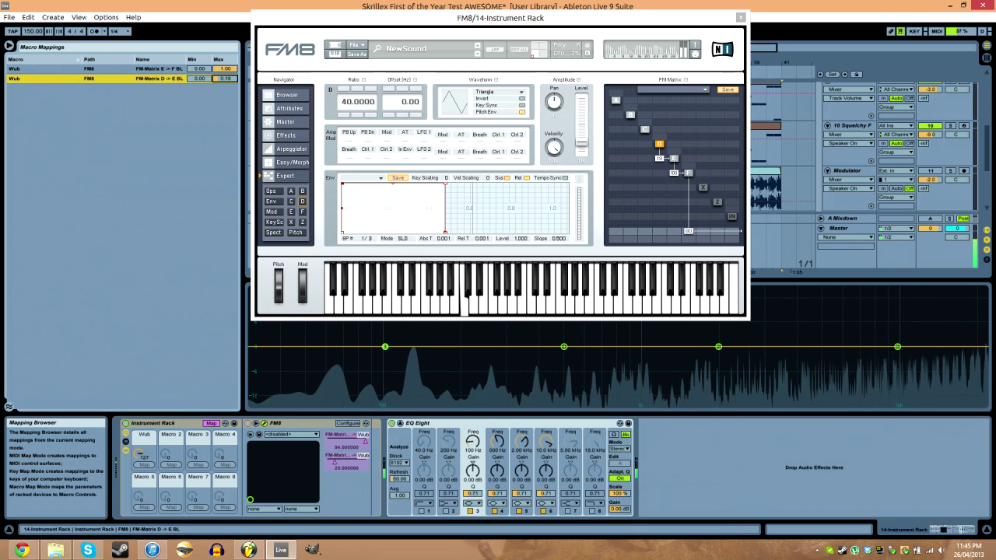
left_click(465, 299)
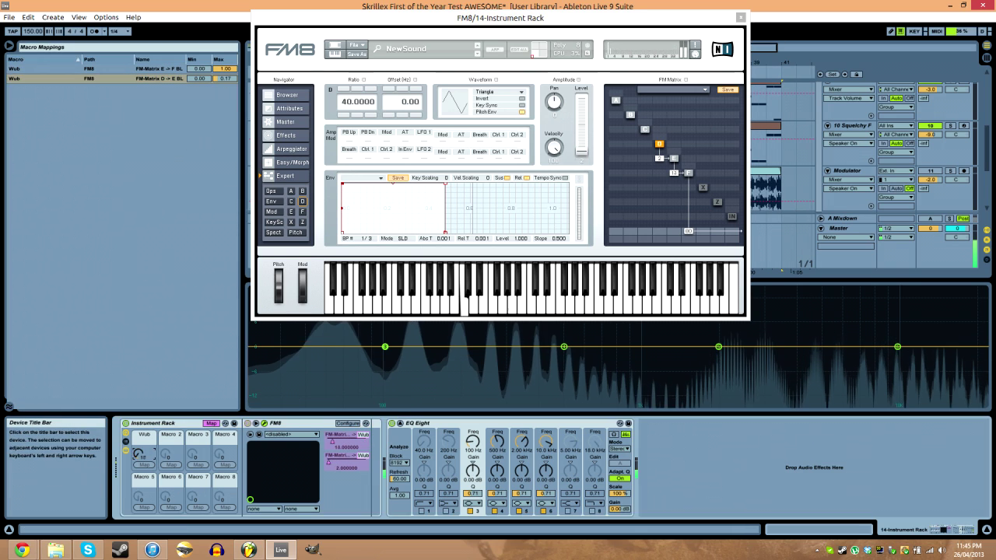
key("z")
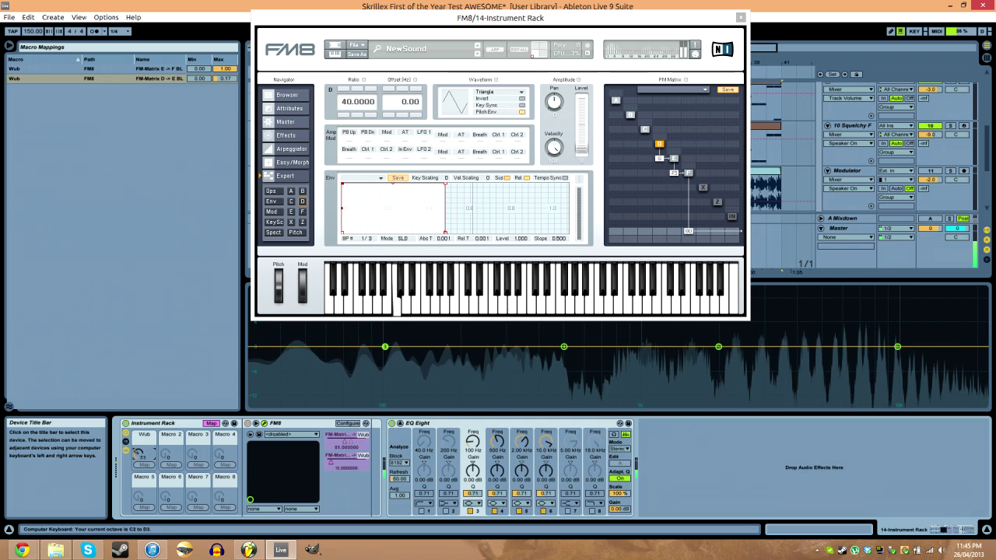
mouse_move(226, 79)
left_mouse_down()
mouse_move(225, 66)
mouse_move(226, 85)
left_mouse_up()
left_click(141, 454)
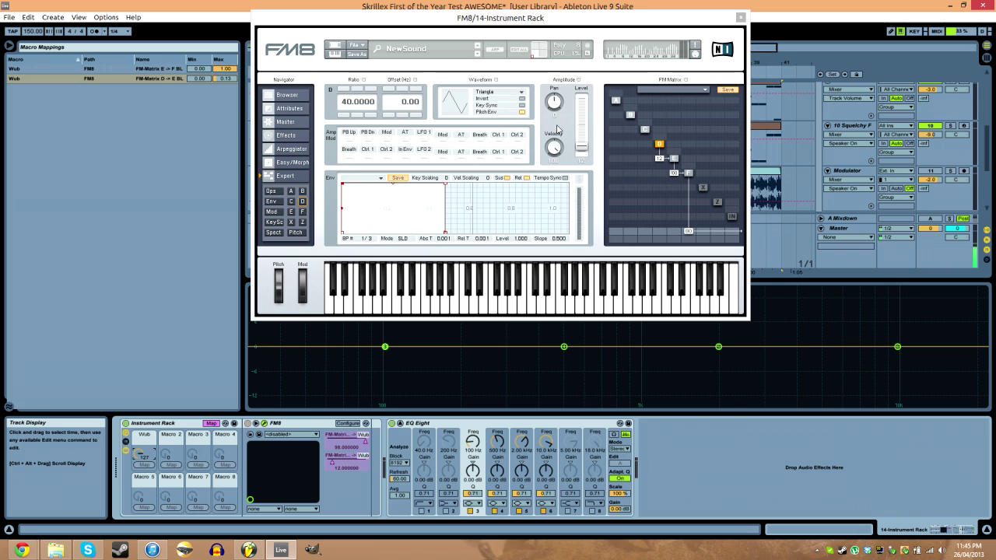
- Open the original Squelchy FM8 Wub track's FM8 beside the new one and raise its Wub macro to 127 for comparison
left_click_drag(614, 18, 548, 52)
left_click_drag(989, 163, 989, 156)
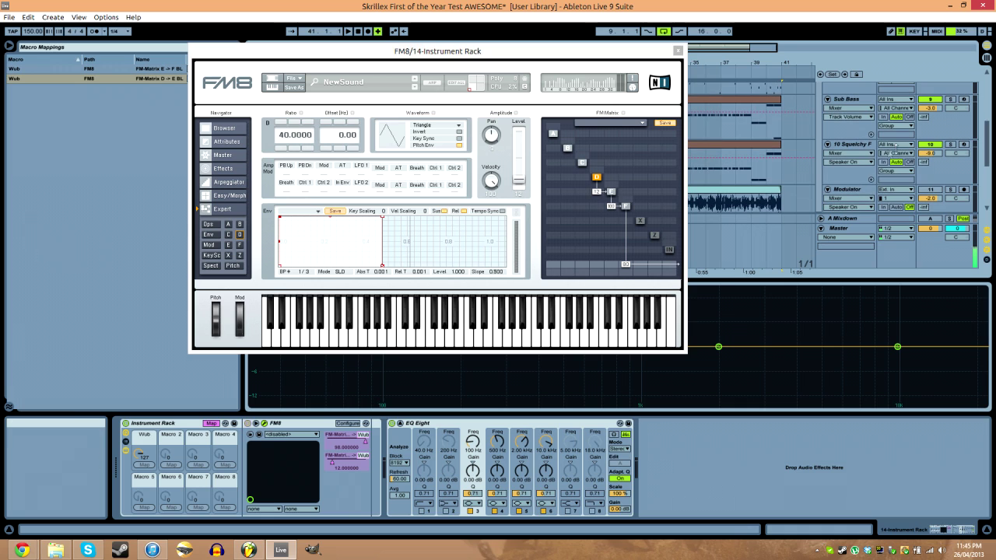
left_click(861, 145)
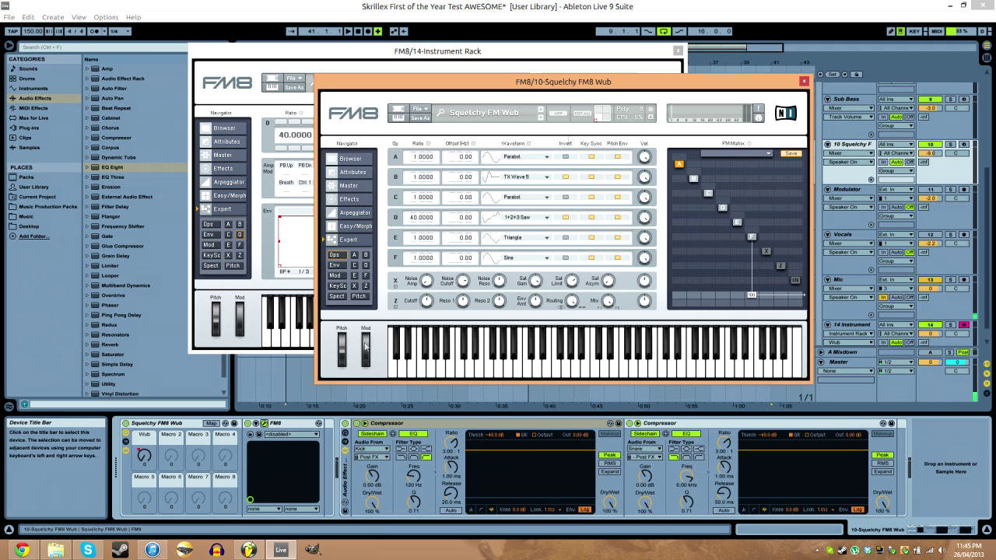
left_click(253, 423)
left_click_drag(629, 86, 809, 50)
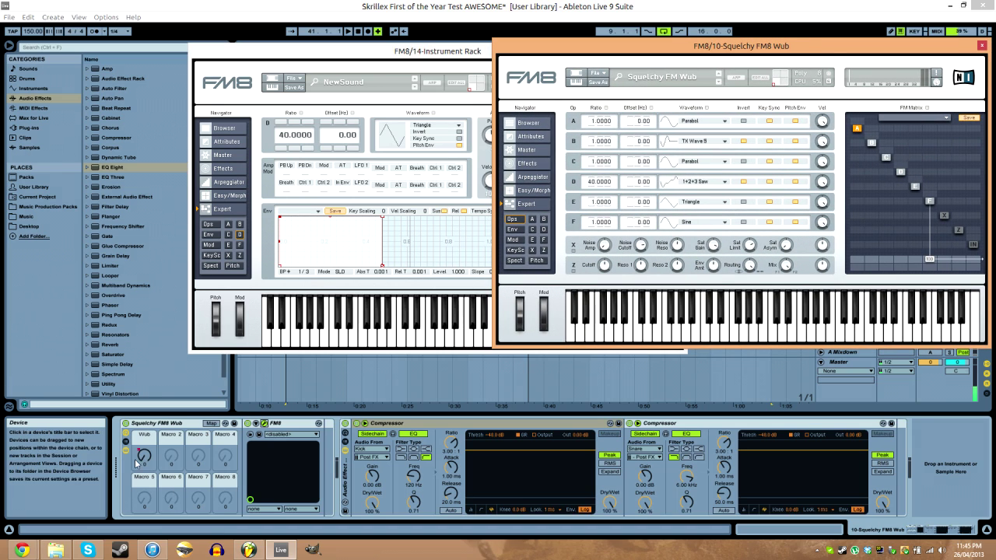
left_click_drag(144, 458, 144, 420)
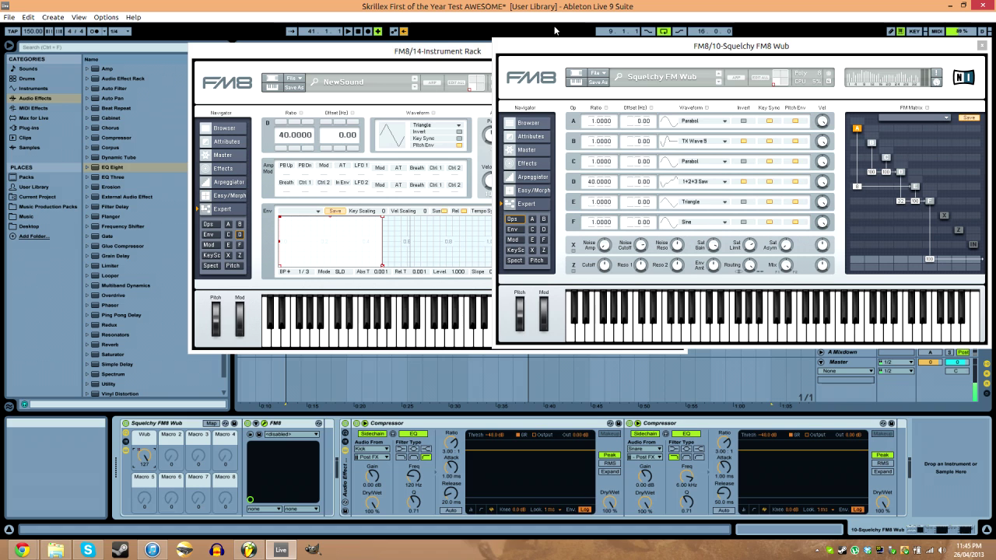
left_click_drag(460, 56, 332, 52)
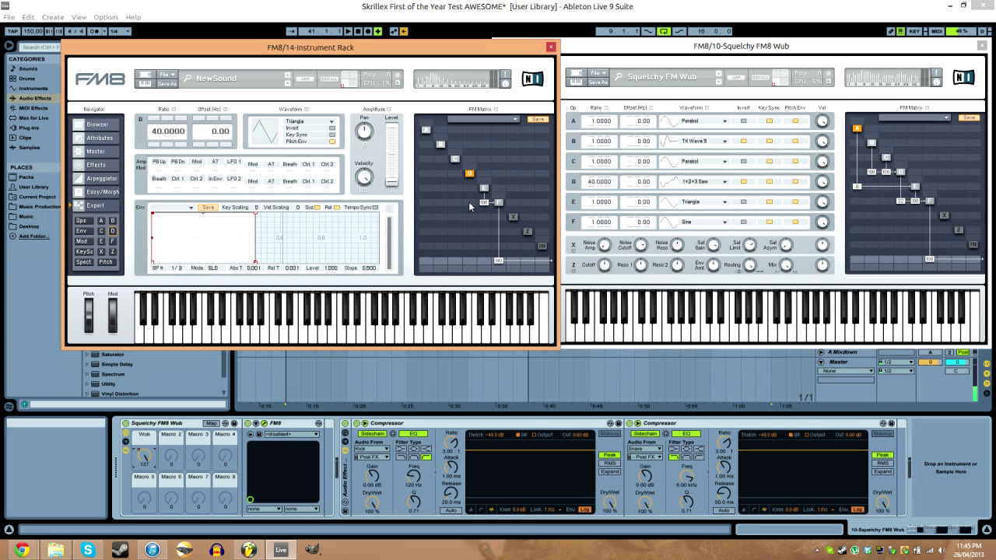
- Return to track 14's instrument rack and keep both FM8 windows side by side
left_click(210, 424)
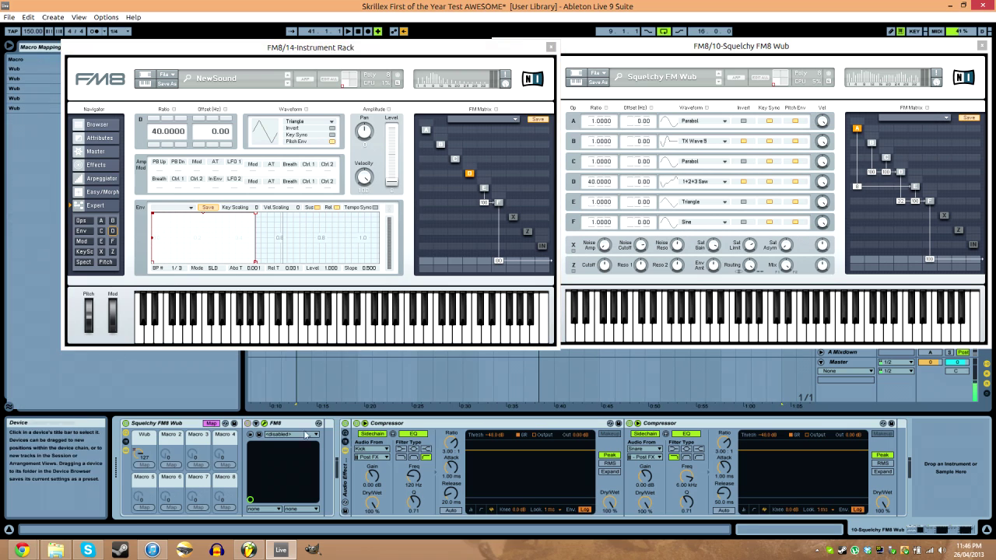
key("ctrl+m")
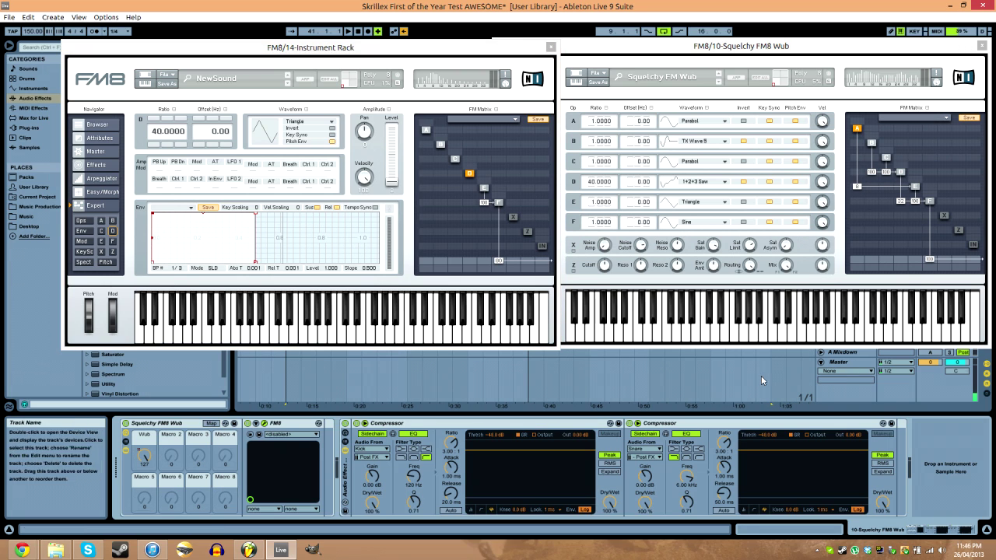
left_click(502, 51)
left_click_drag(639, 51, 397, 49)
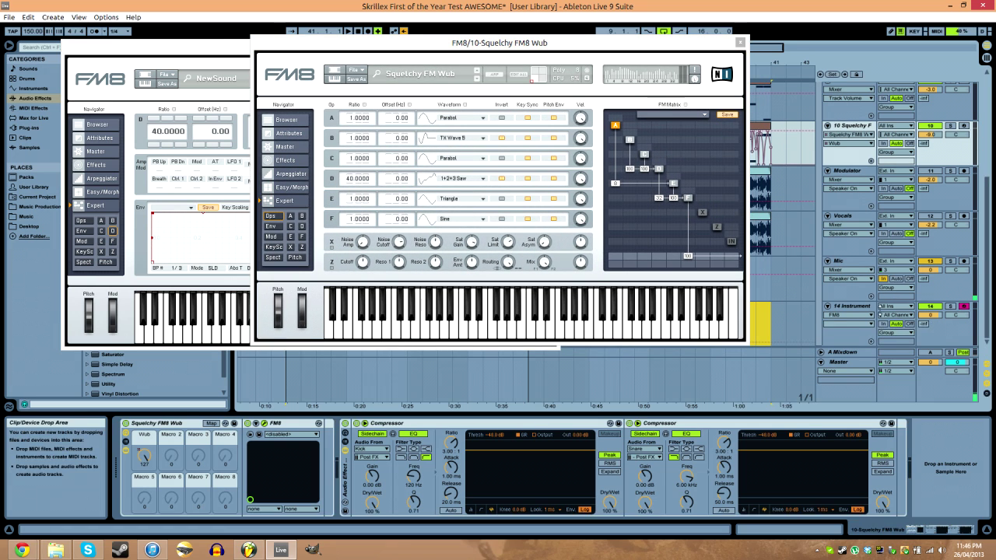
left_click(848, 325)
left_click_drag(542, 44, 784, 24)
left_click(495, 131)
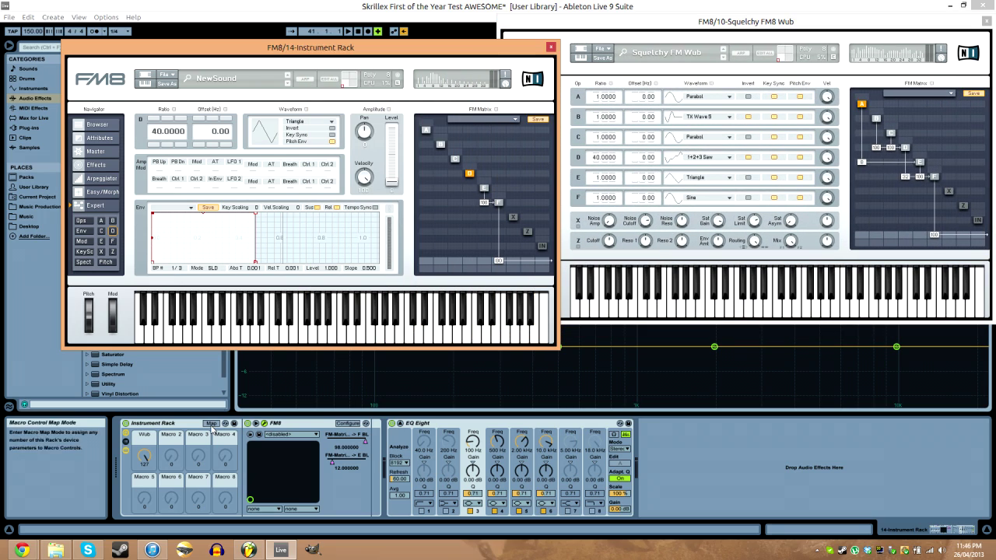
- Delete the FM-Matrix D-to-E parameter and its macro mapping from the new FM8's configured parameters
left_click(348, 423)
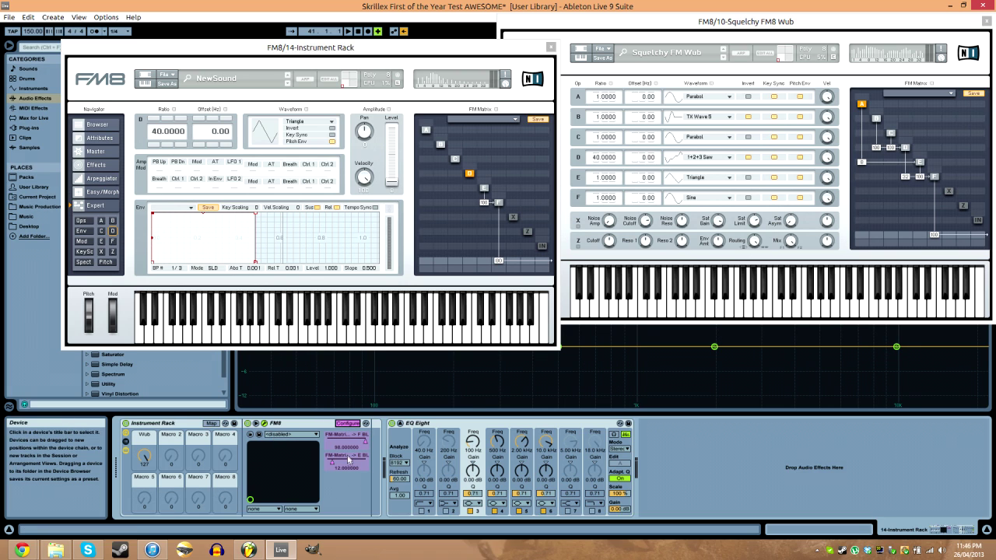
key("Delete")
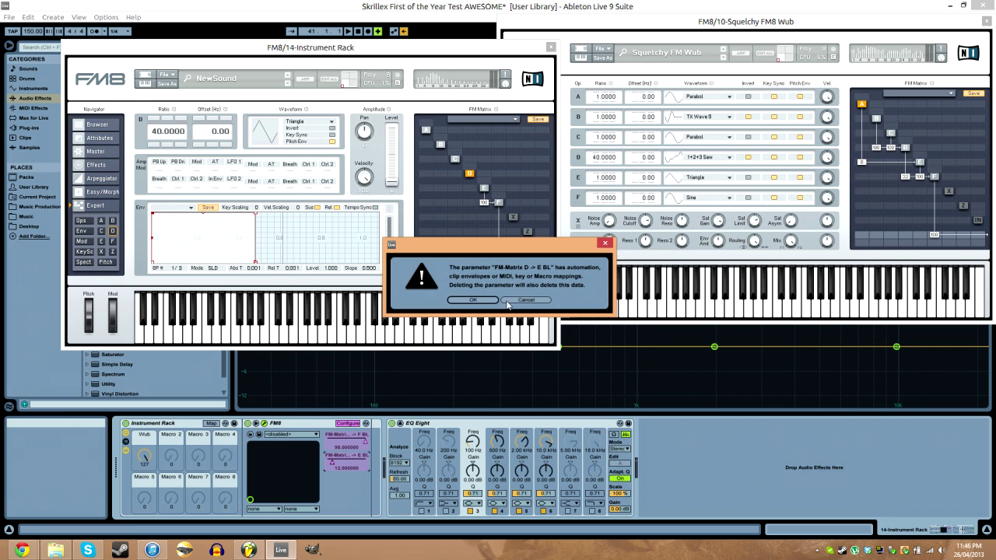
left_click(474, 300)
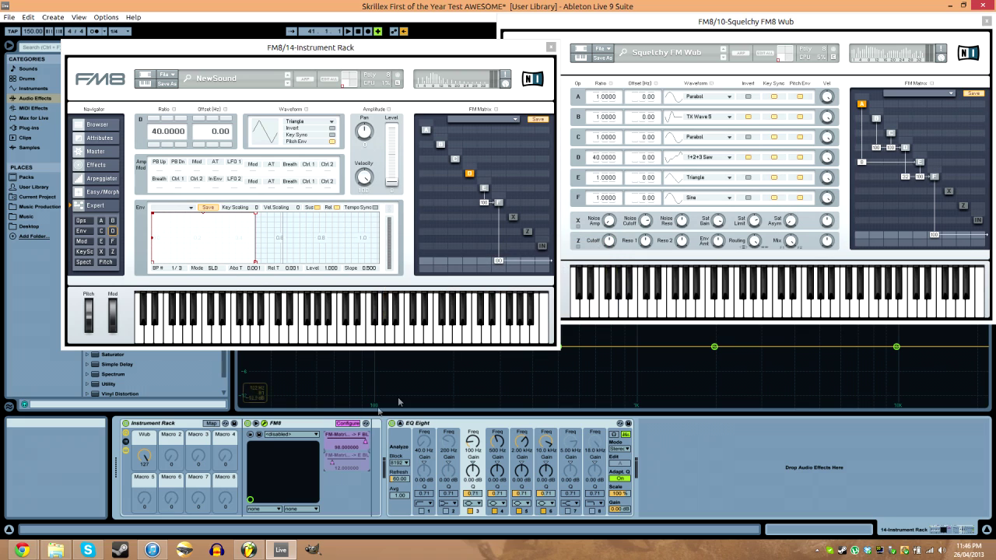
left_click_drag(144, 456, 144, 499)
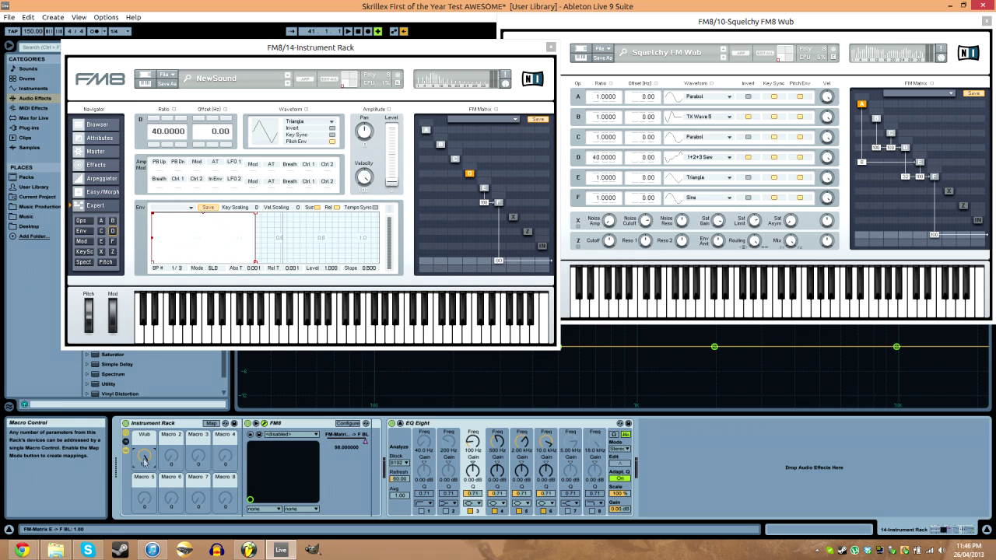
- Set a D-to-F modulation amount of 60 in the new FM8's matrix and map it to the Wub macro
left_click(210, 424)
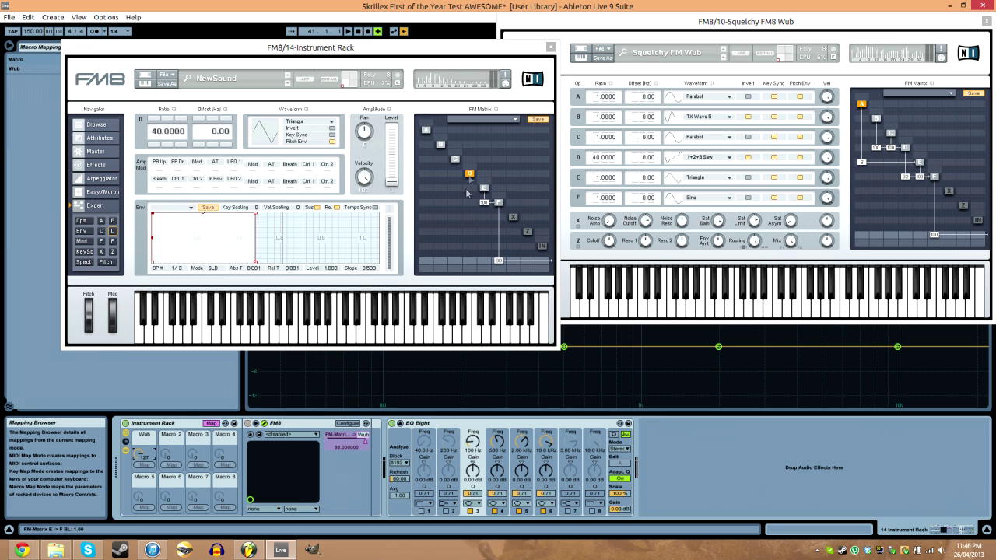
left_click_drag(468, 204, 476, 182)
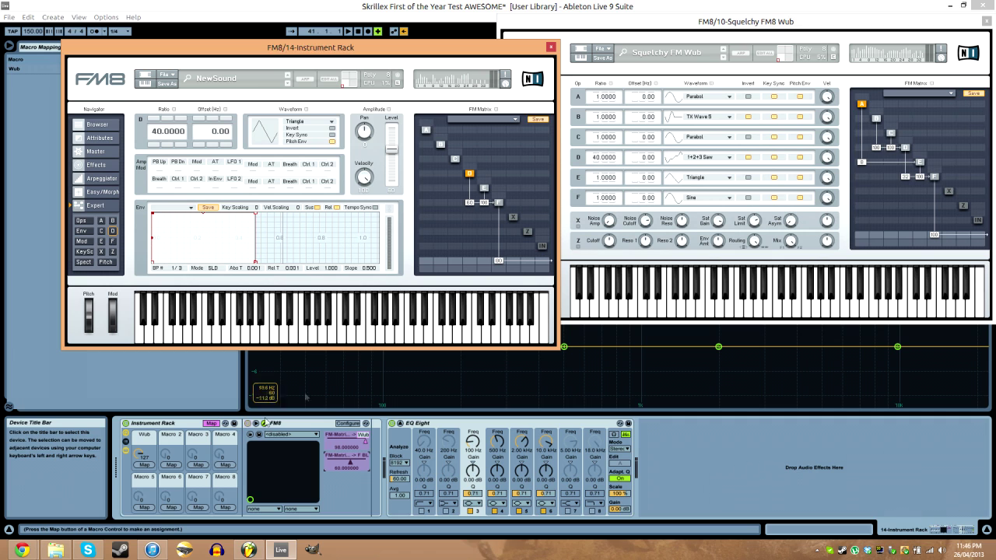
left_click_drag(365, 53, 462, 118)
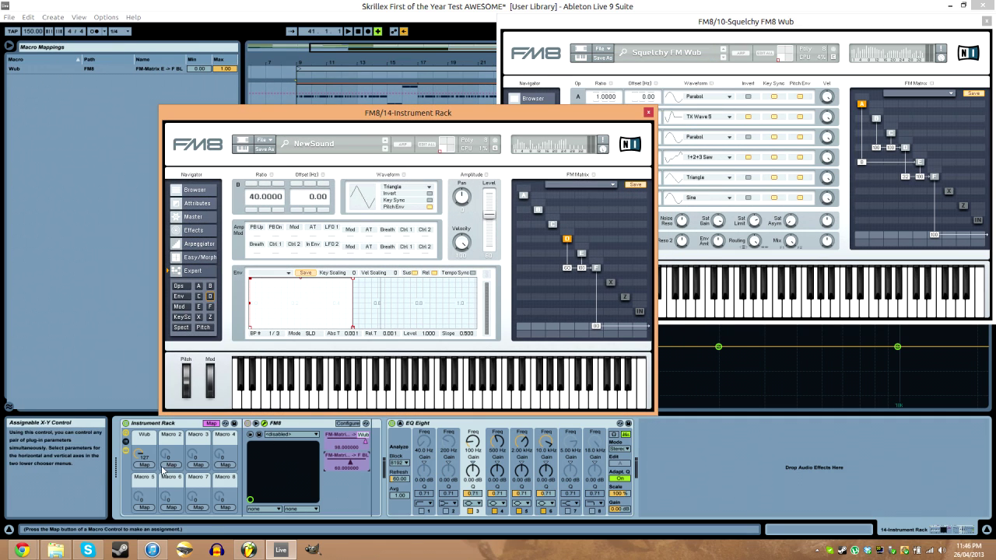
- Limit Wub's D-to-F mapping to a maximum amount of 32, leave macro mapping mode, and audition the macro sweep
left_click(223, 84)
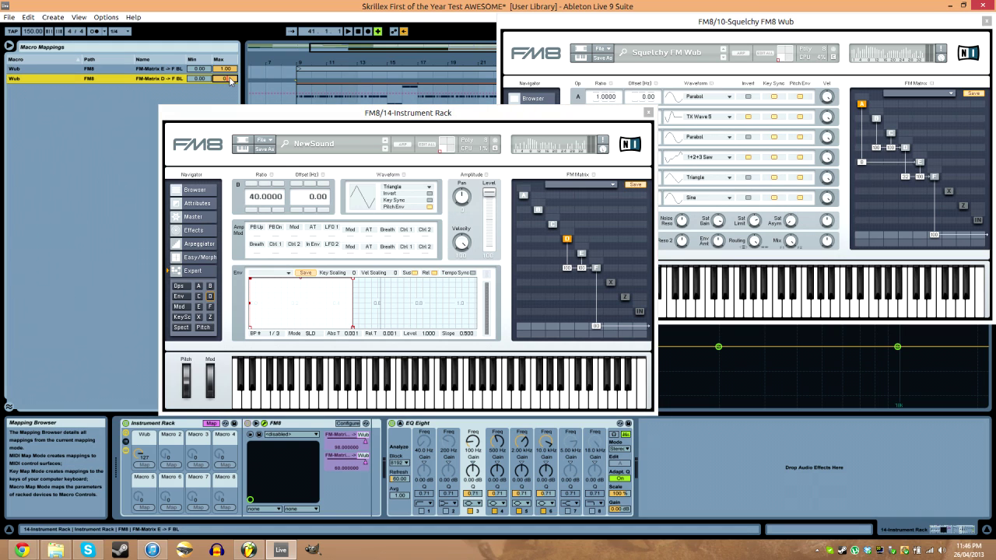
left_click_drag(295, 115, 242, 33)
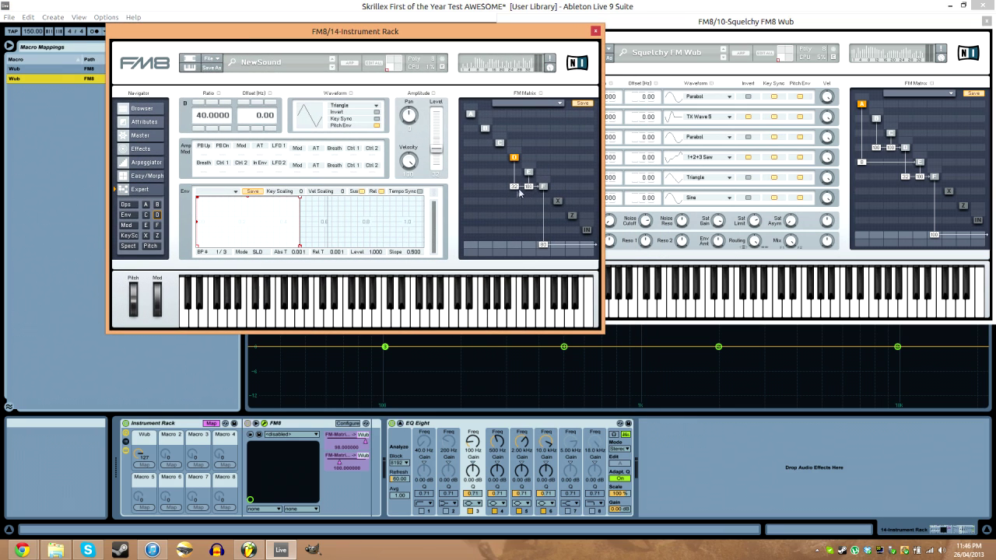
left_click(211, 424)
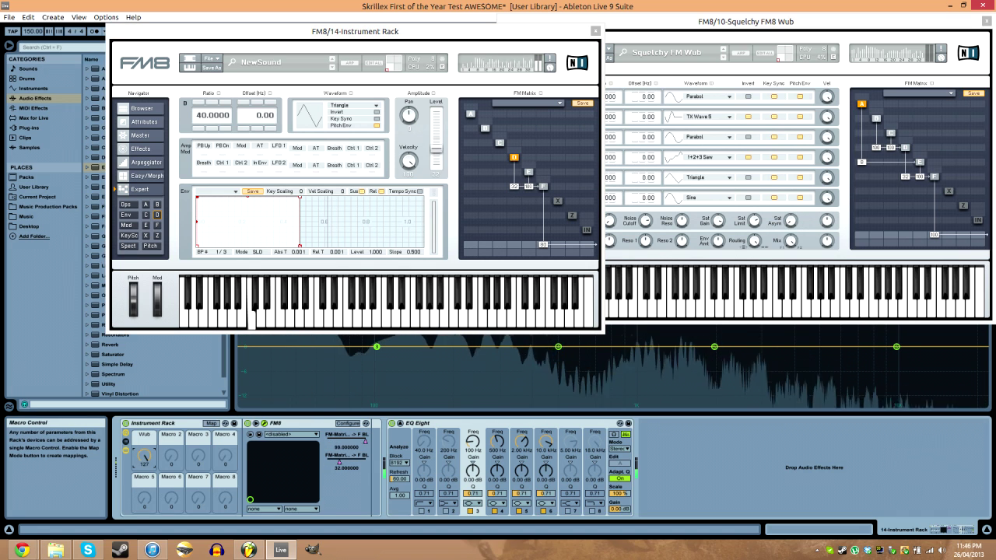
left_click_drag(307, 37, 399, 81)
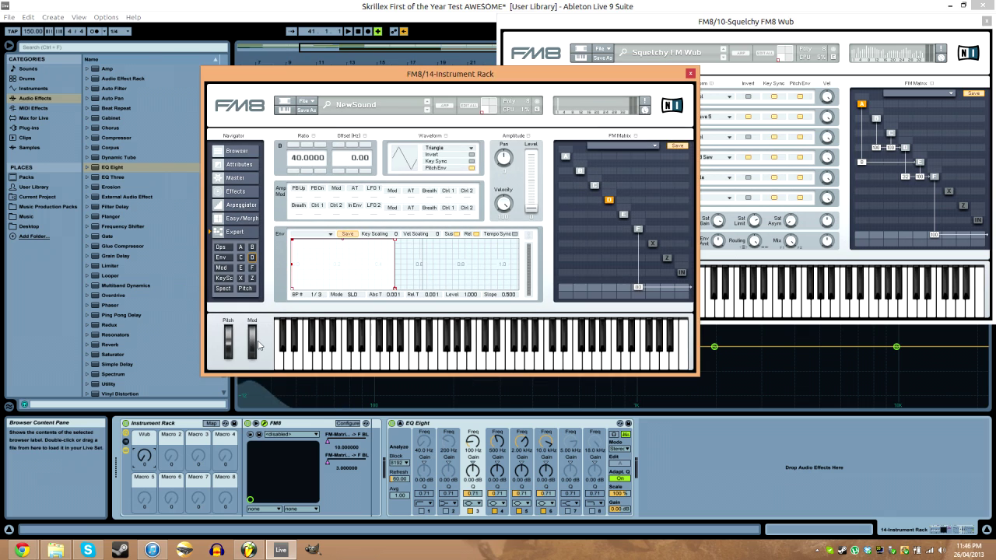
- Raise the maximum of Wub's D-to-F mapping to 1.00 and audition the macro sweep
left_click(212, 424)
left_click_drag(450, 73, 489, 83)
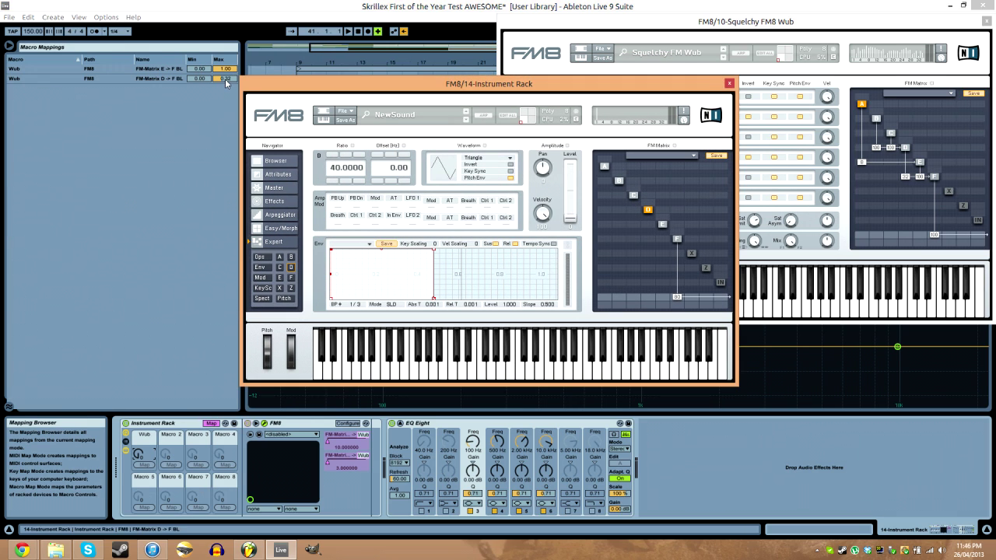
left_click(93, 78)
left_click_drag(138, 454, 139, 455)
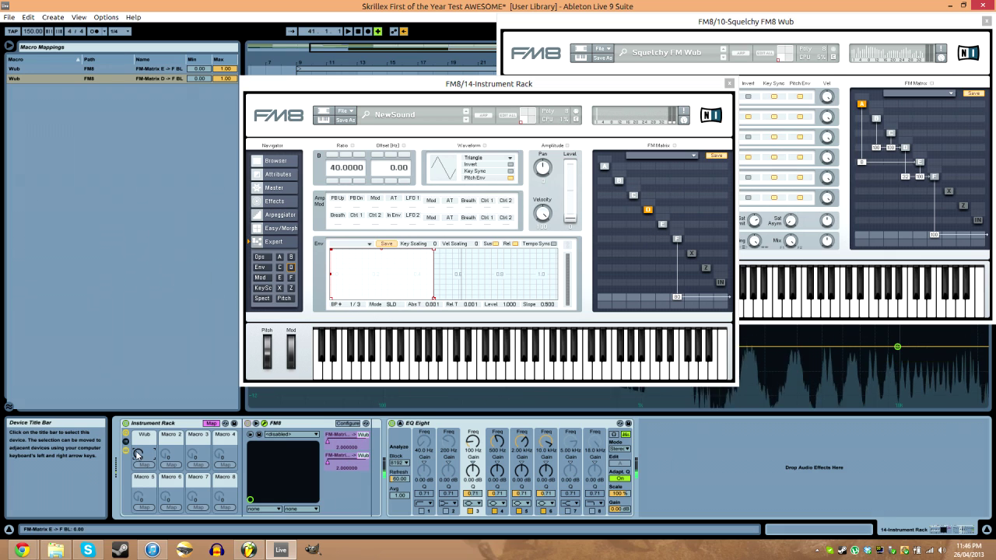
- Limit Wub's D-to-F mapping to a maximum of 0.32, align the FM8 windows side by side, and leave macro mapping mode
left_click(216, 80)
left_click_drag(225, 79, 225, 88)
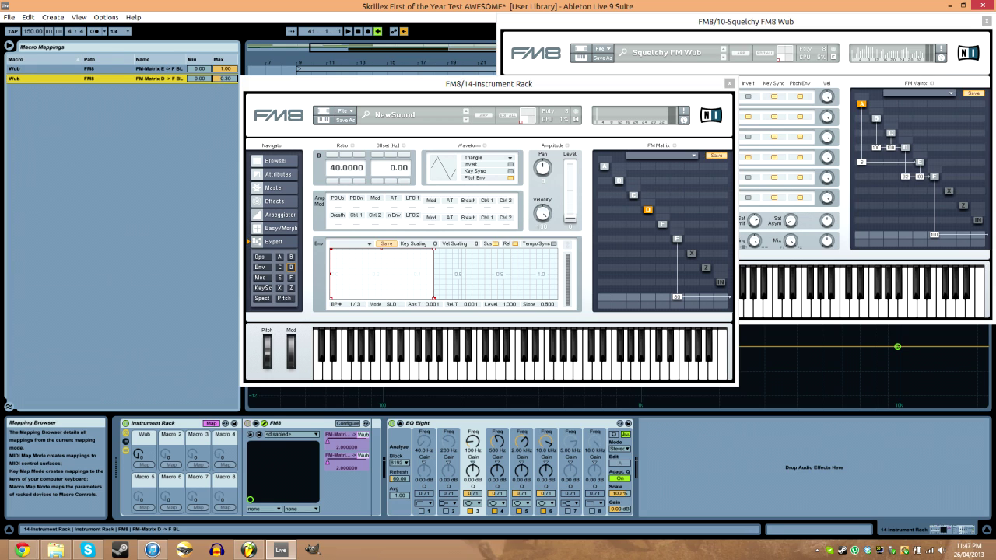
left_click_drag(282, 87, 43, 29)
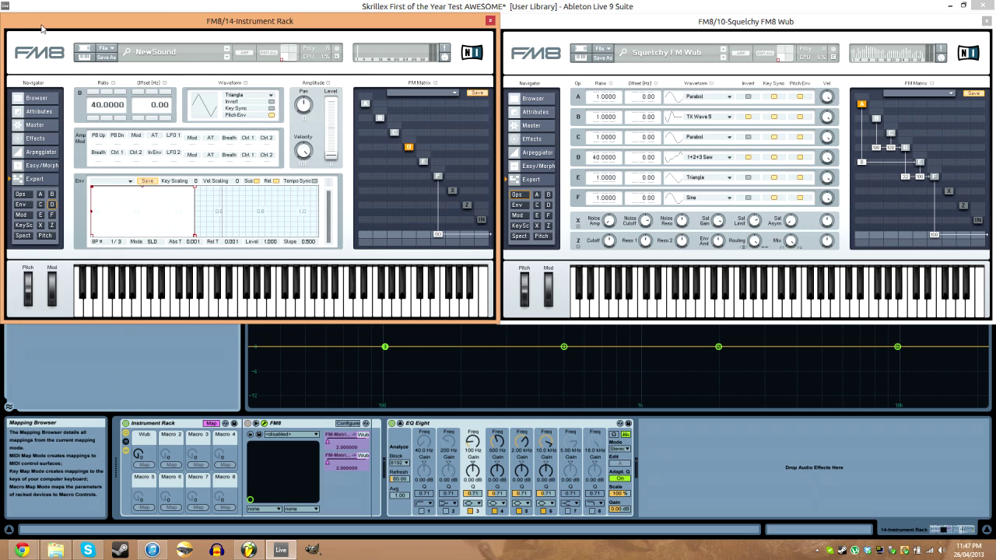
left_click(211, 423)
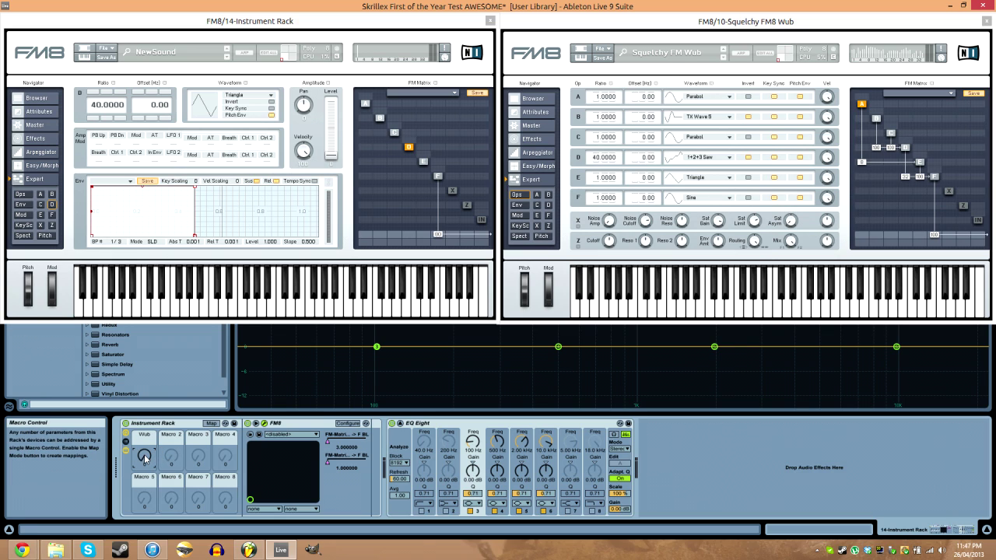
- Set the new FM8's operator D waveform to Sine and audition the Wub macro
left_click(244, 103)
left_click(247, 62)
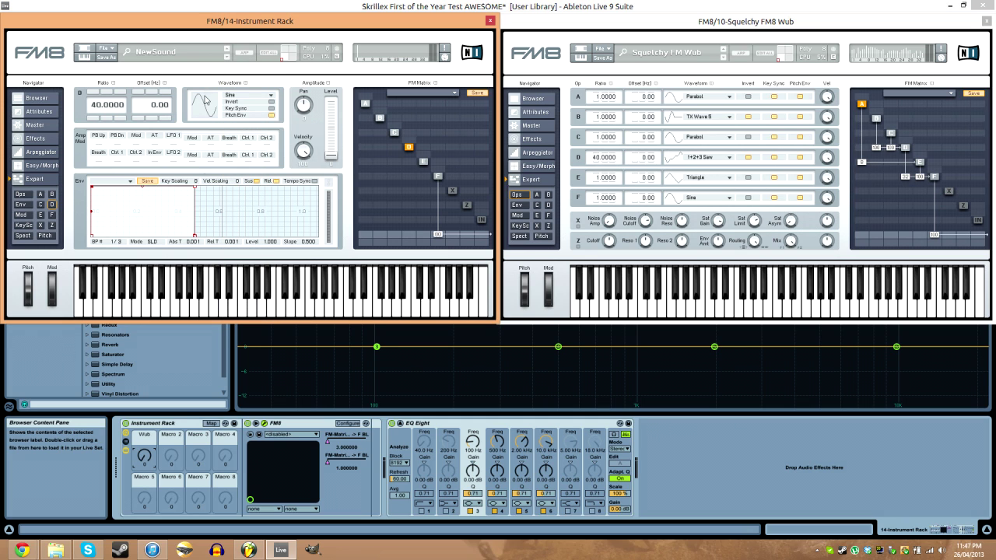
mouse_move(144, 456)
left_mouse_down()
mouse_move(144, 420)
mouse_move(144, 456)
left_mouse_up()
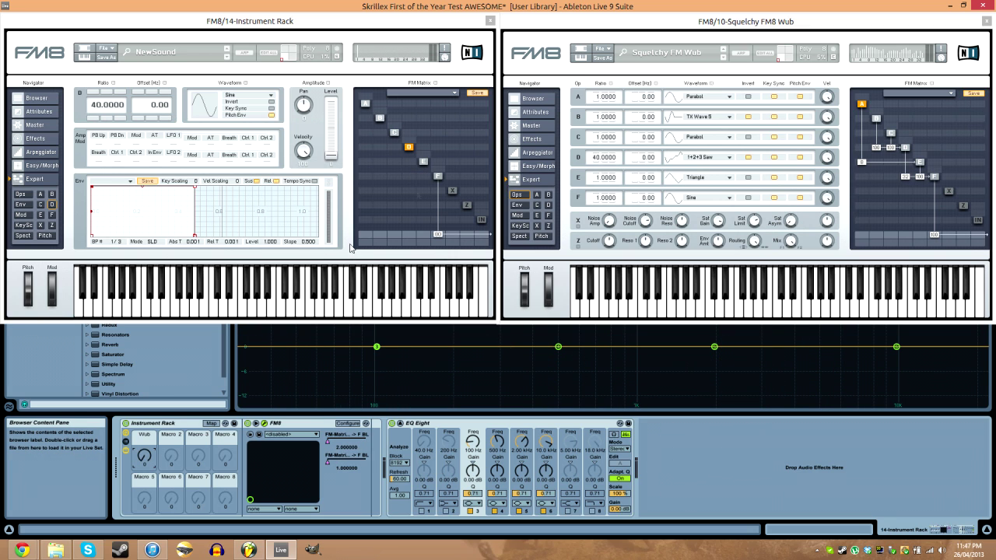
- Close the original Squelchy FM8 Wub window and show the operators overview in the new FM8
left_click(545, 26)
left_click(987, 24)
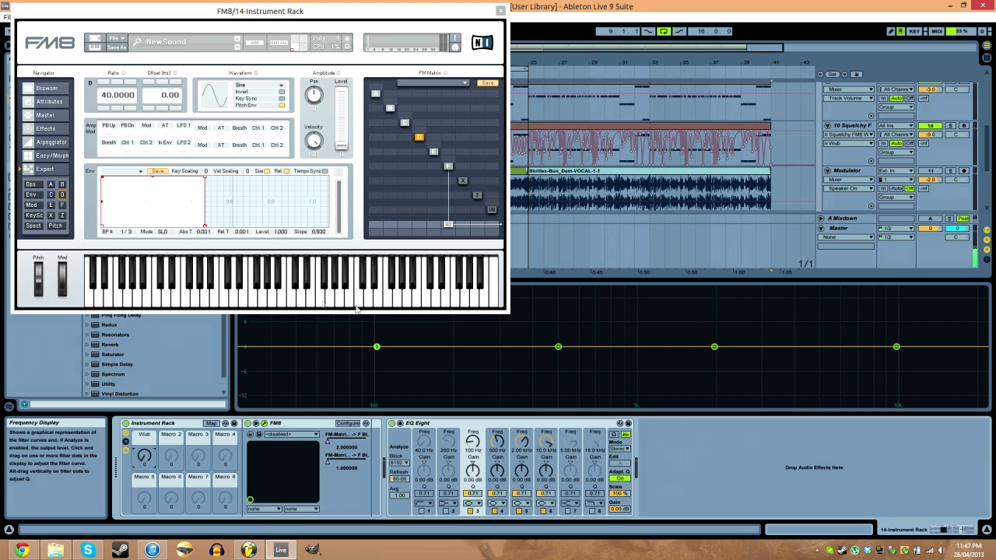
left_click(75, 270)
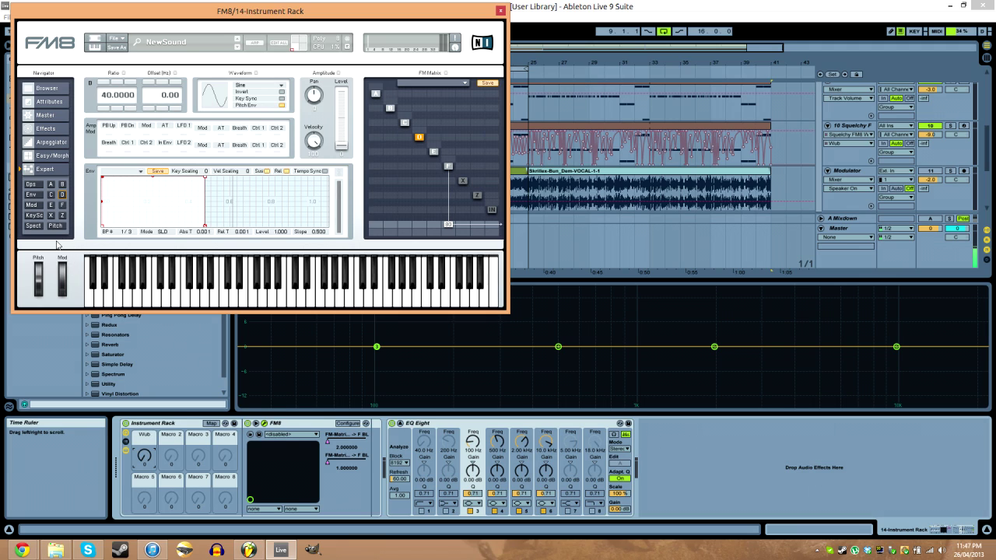
left_click(34, 225)
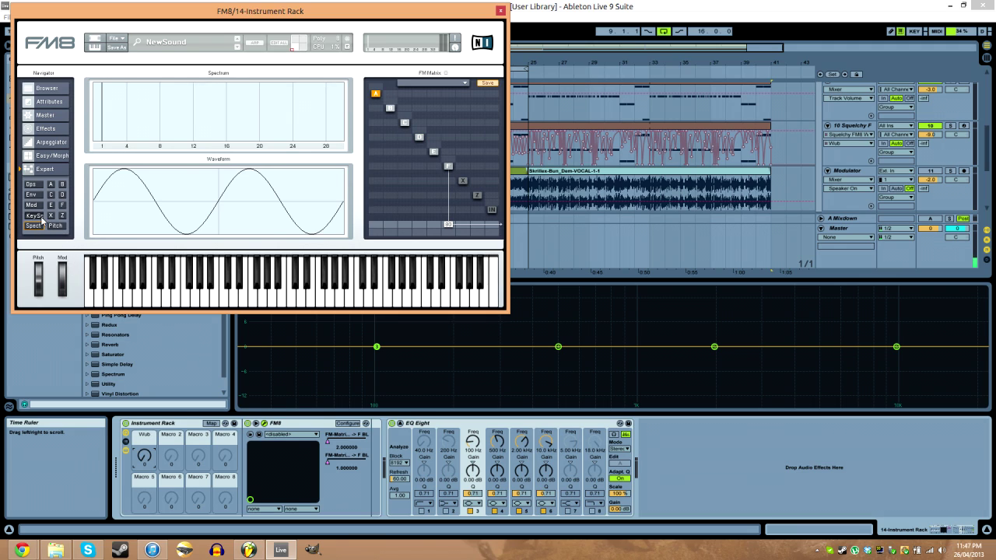
left_click(56, 225)
left_click(60, 227)
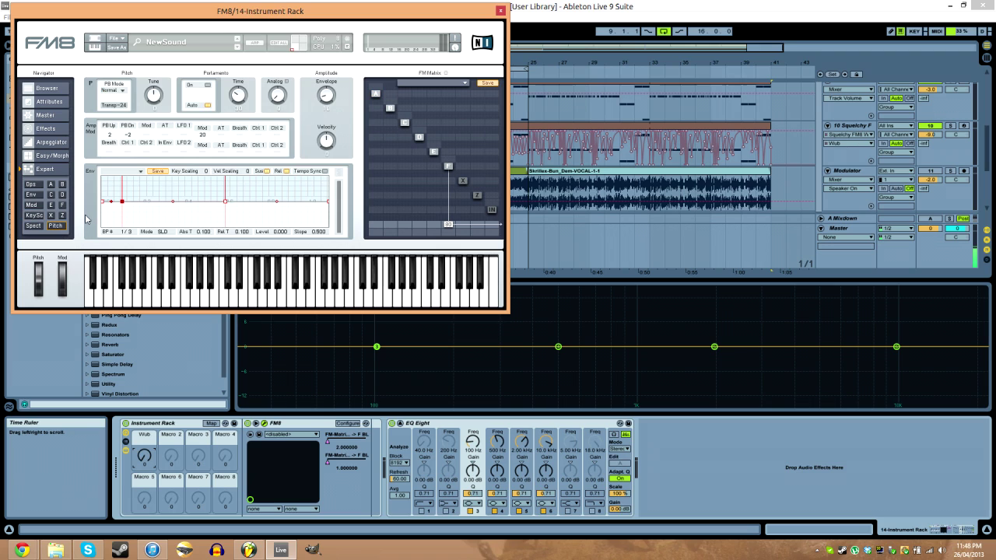
left_click(34, 184)
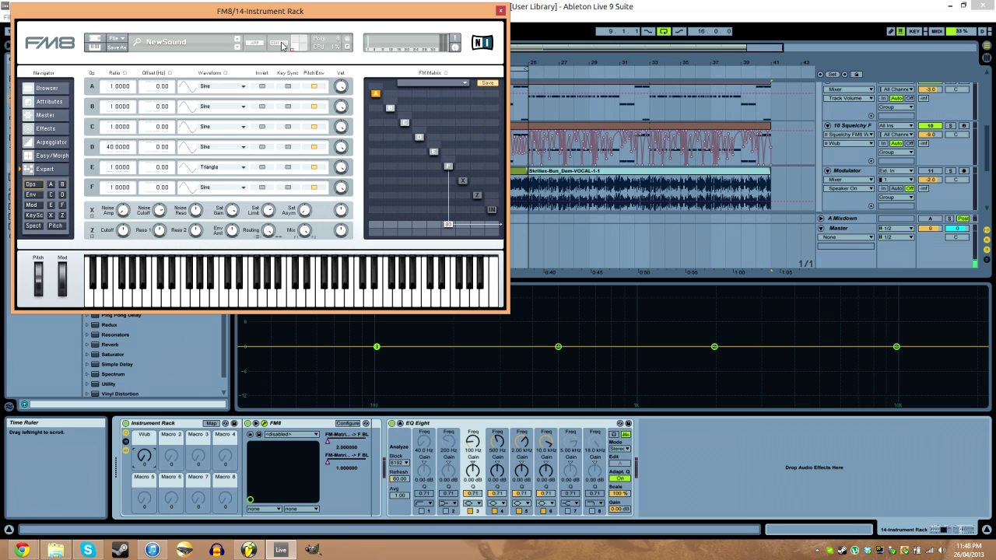
- Hide FM8's on-screen keyboard and audition Wub macro sweeps with operator D as a sine, ending at 127
left_click(101, 46)
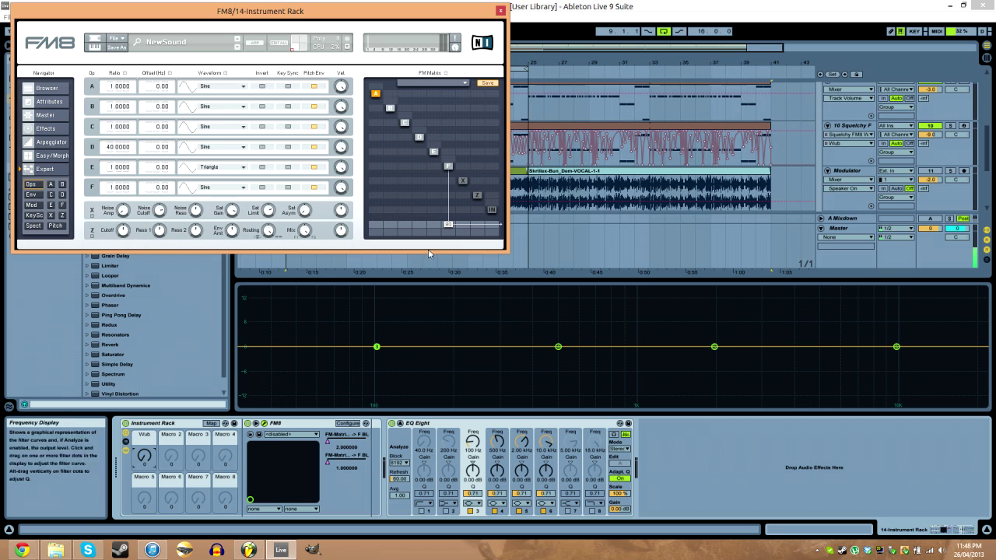
key("z")
key("a")
key("z")
left_click_drag(144, 455, 144, 370)
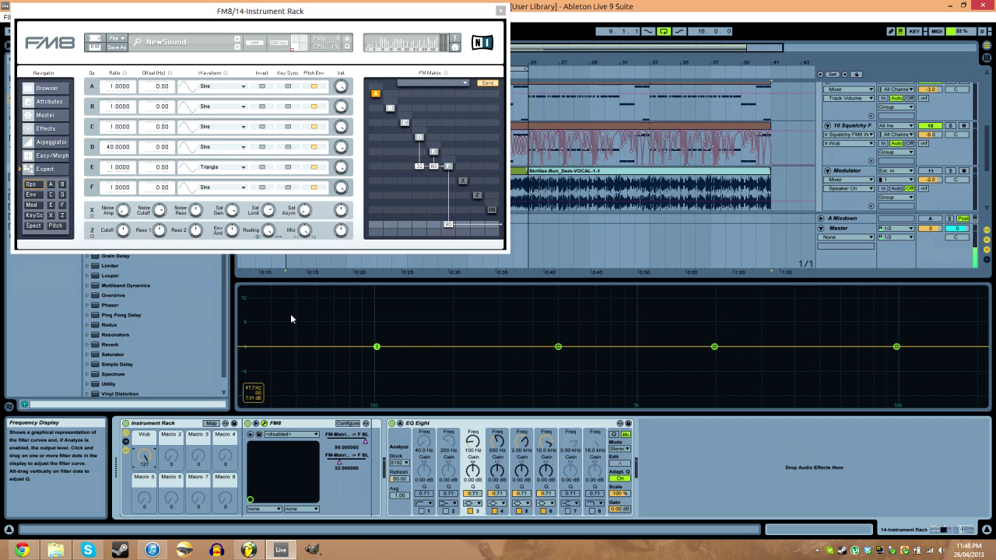
left_click_drag(145, 458, 145, 486)
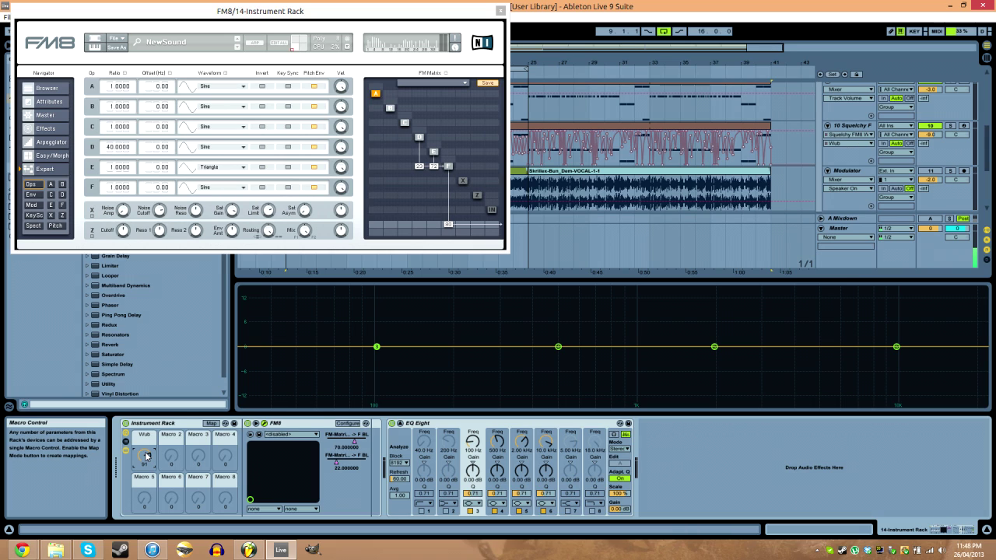
mouse_move(144, 457)
left_mouse_down()
mouse_move(144, 494)
mouse_move(144, 457)
mouse_move(144, 467)
left_mouse_up()
left_click_drag(144, 467, 144, 428)
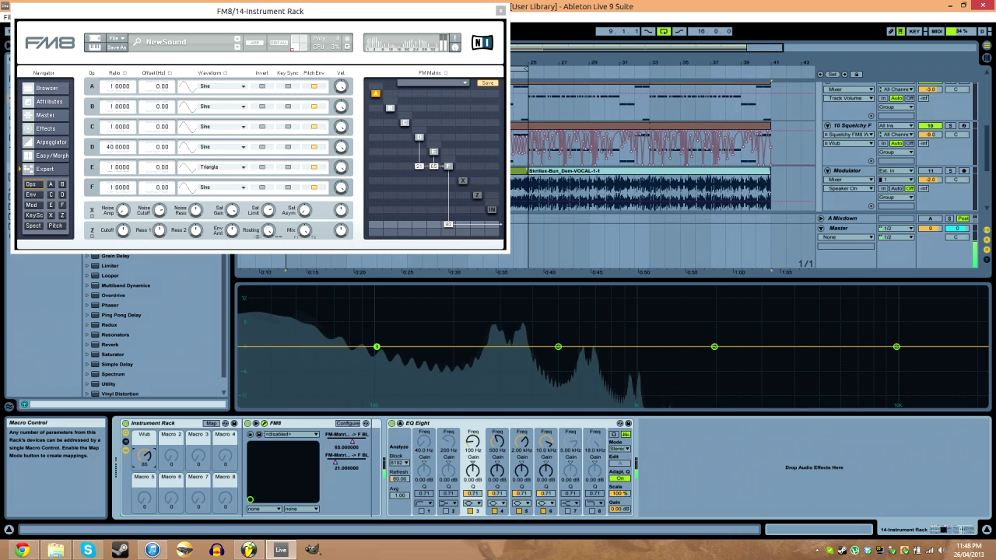
mouse_move(144, 455)
left_mouse_down()
mouse_move(144, 521)
mouse_move(144, 455)
left_mouse_up()
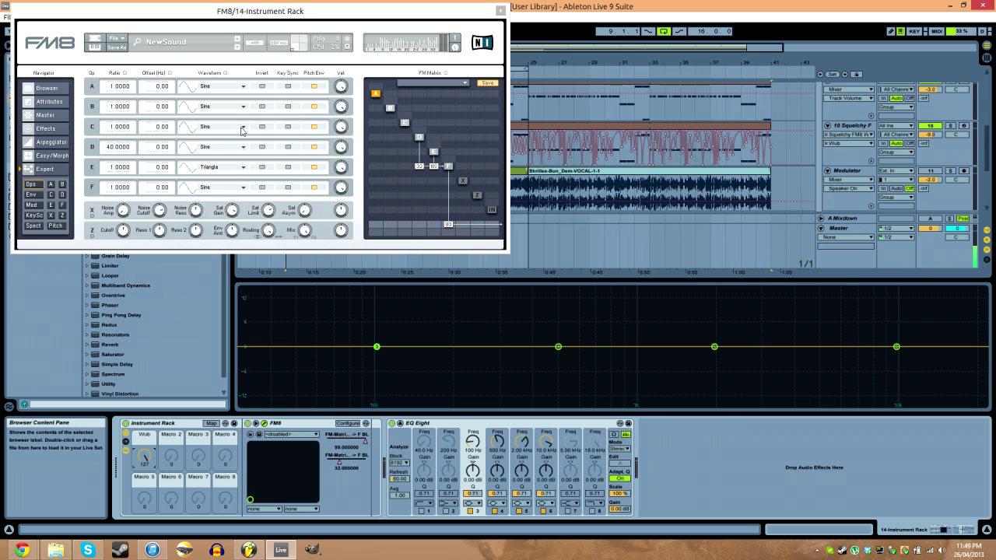
- Set operator D's waveform to Triangle and audition the Wub sweep in different octaves
left_click(230, 153)
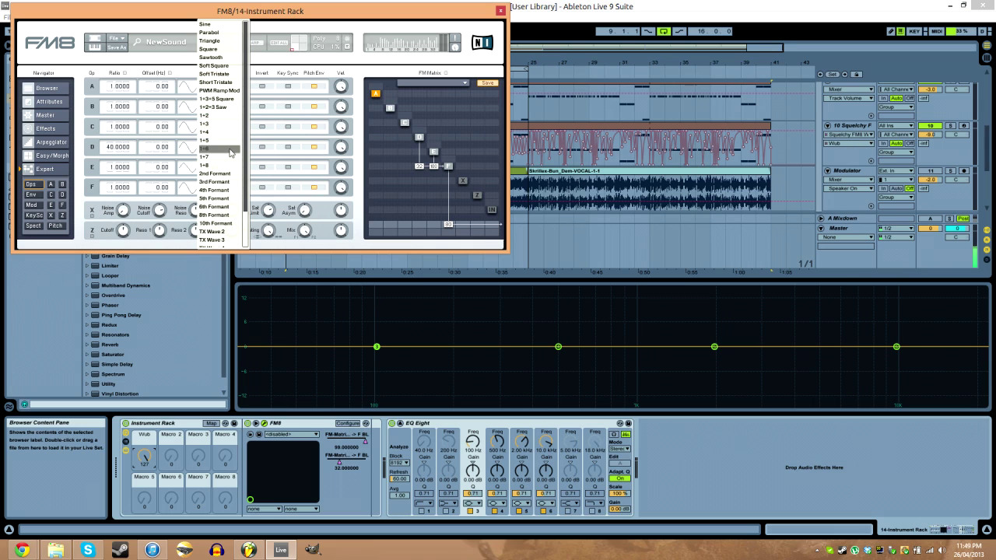
left_click(219, 44)
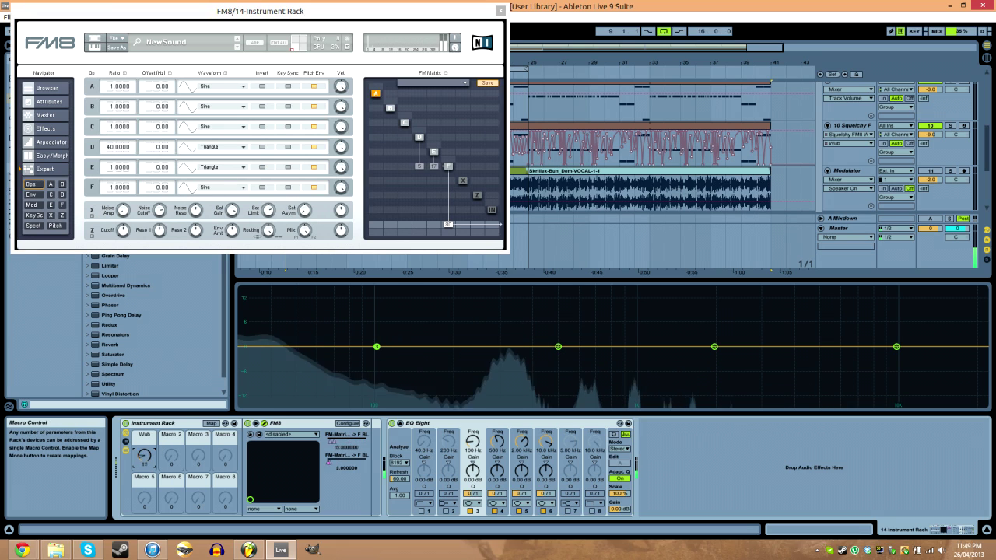
key("x")
key("x")
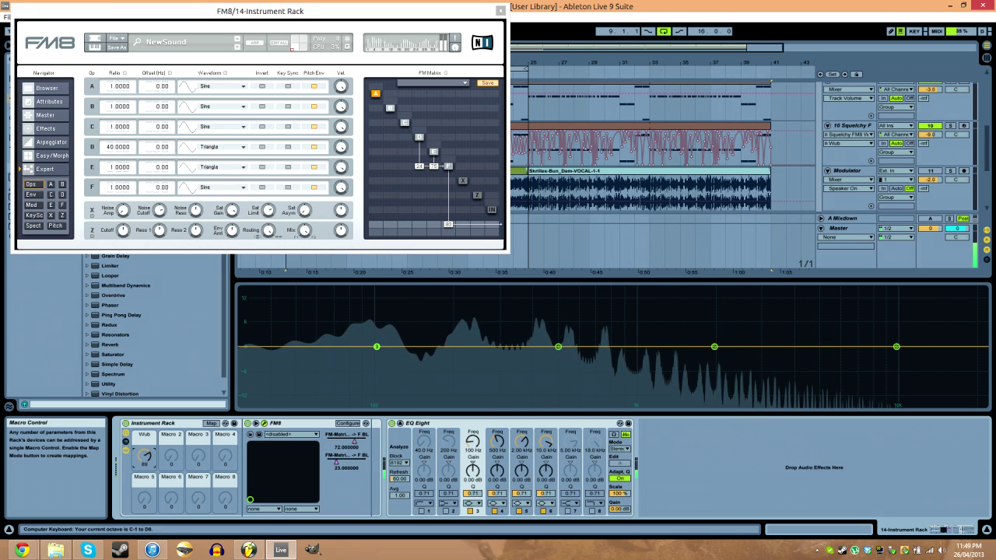
key("x")
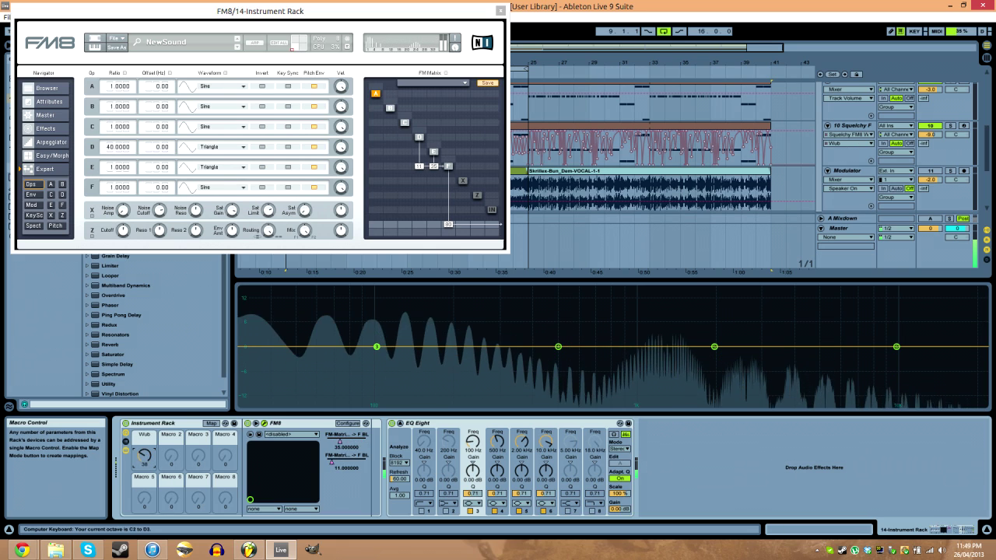
key("x")
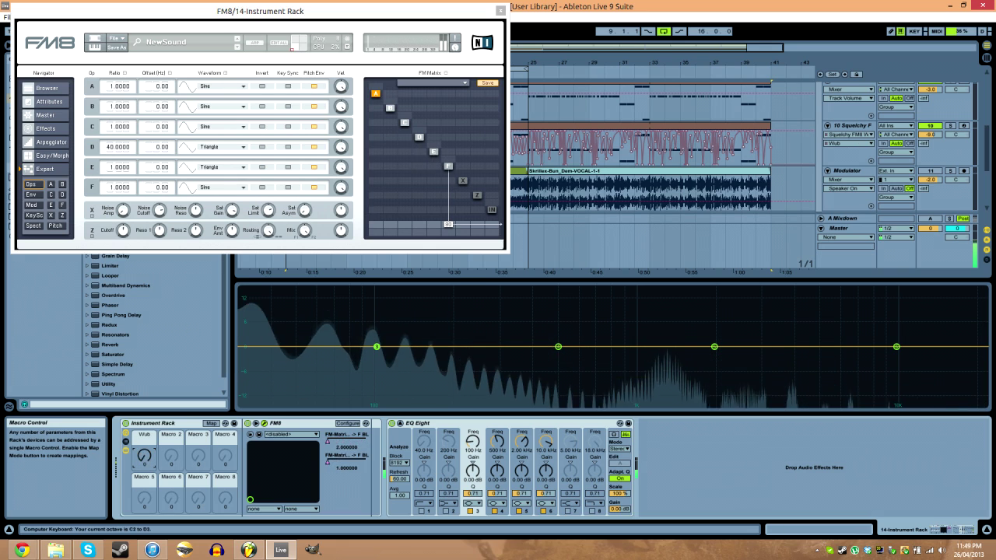
key("z")
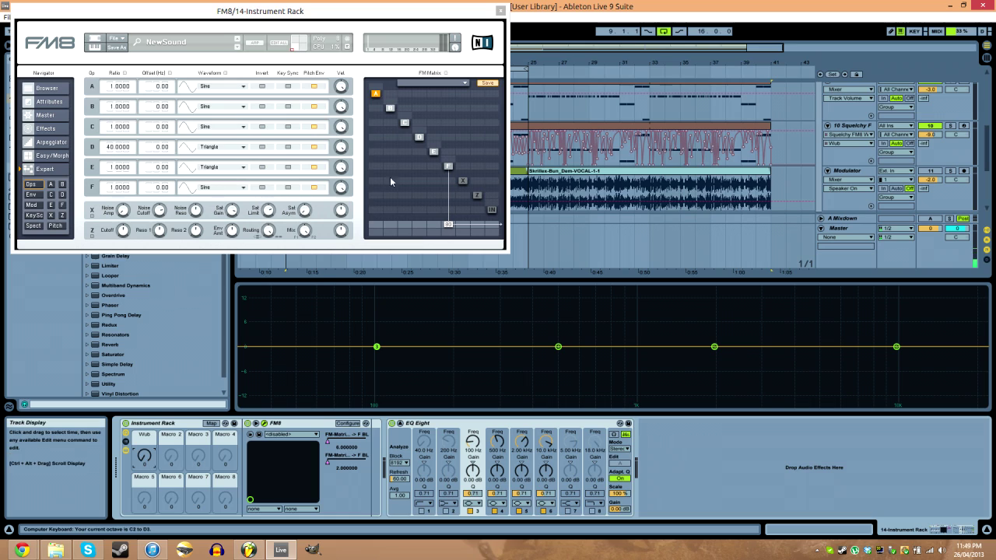
left_click_drag(148, 457, 145, 464)
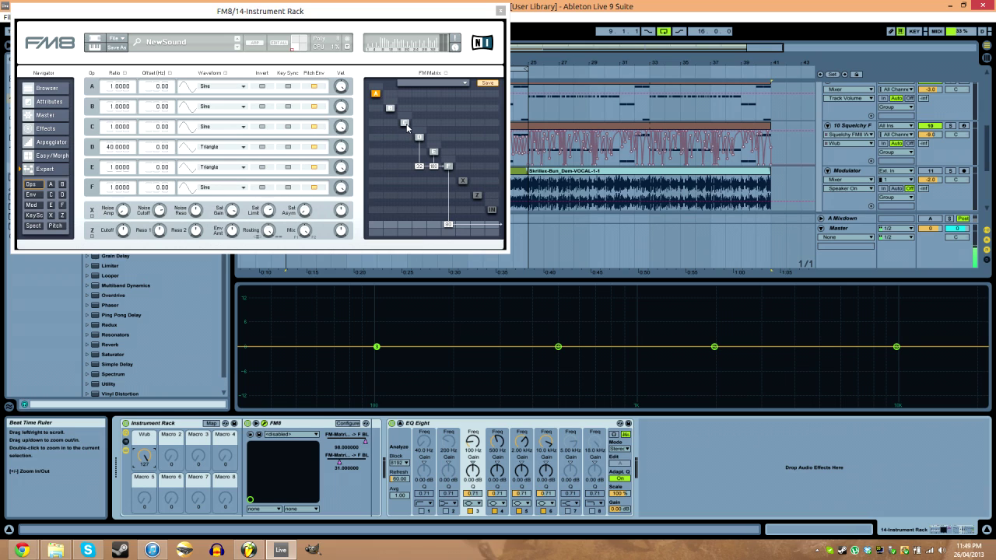
- Try a C-to-D modulation in the FM matrix, and audition operator D with the 1+2+3 Saw waveform
left_click_drag(405, 137, 407, 134)
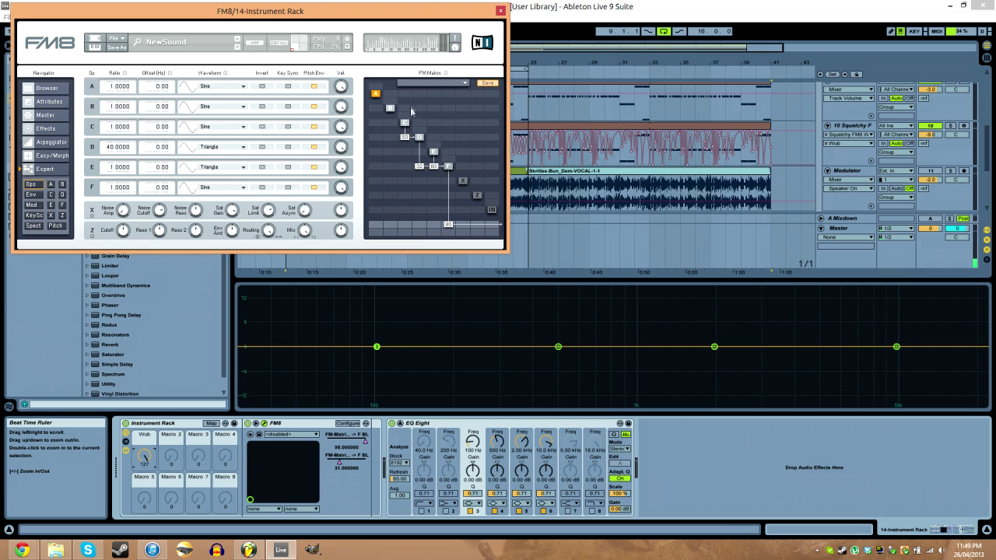
left_click_drag(357, 14, 379, 28)
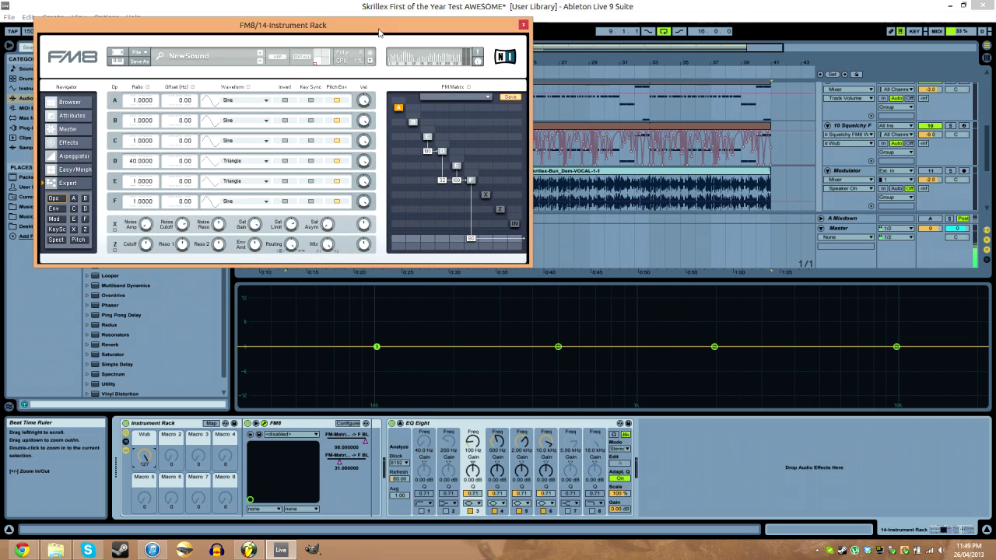
left_click(257, 162)
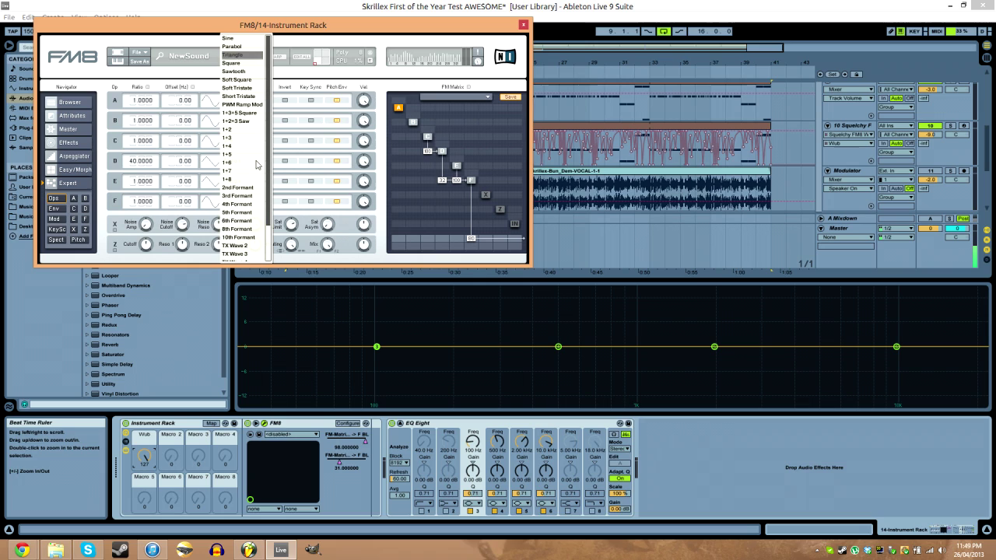
left_click(247, 120)
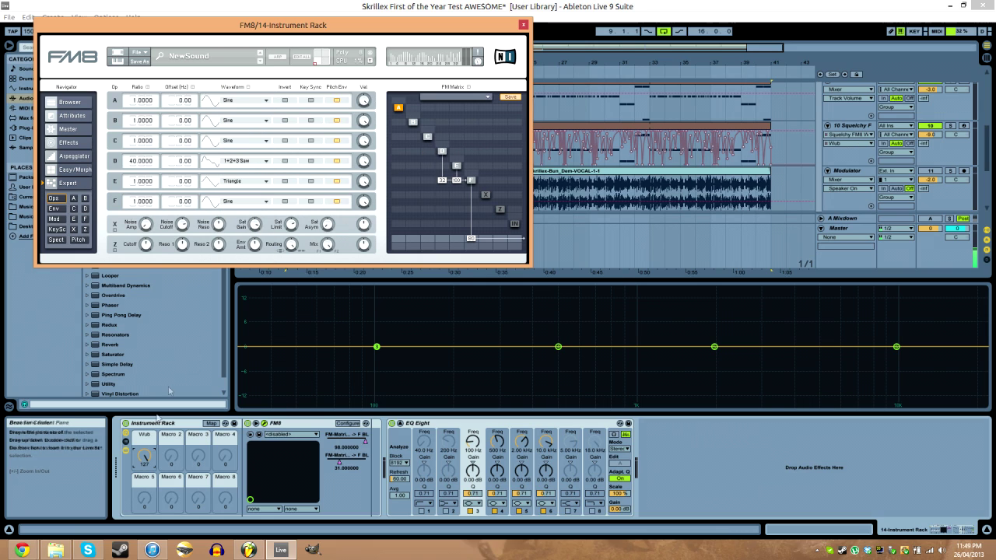
mouse_move(144, 456)
left_mouse_down()
mouse_move(144, 498)
mouse_move(144, 467)
left_mouse_up()
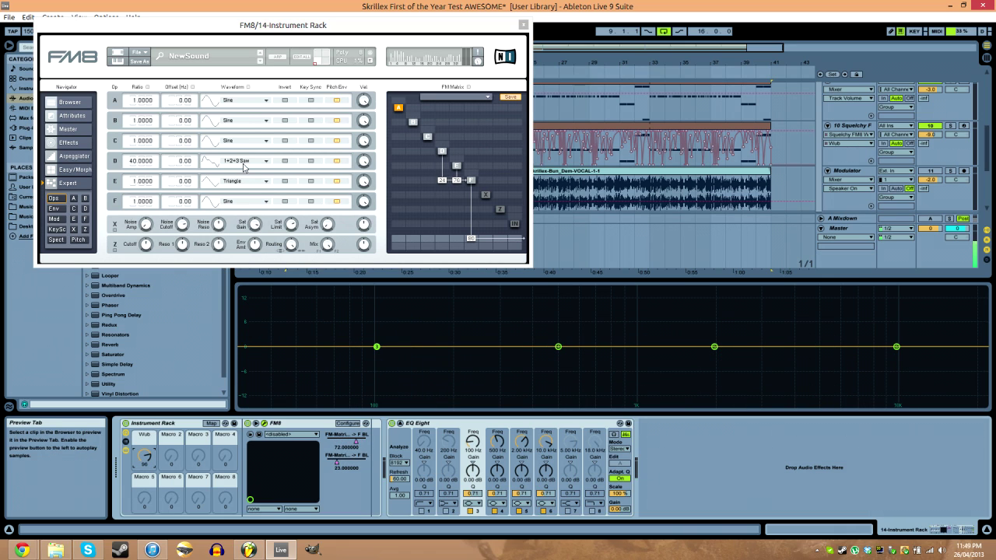
- Switch operator D's waveform to Triangle for comparison and return it to 1+2+3 Saw
left_click(243, 165)
left_click(237, 59)
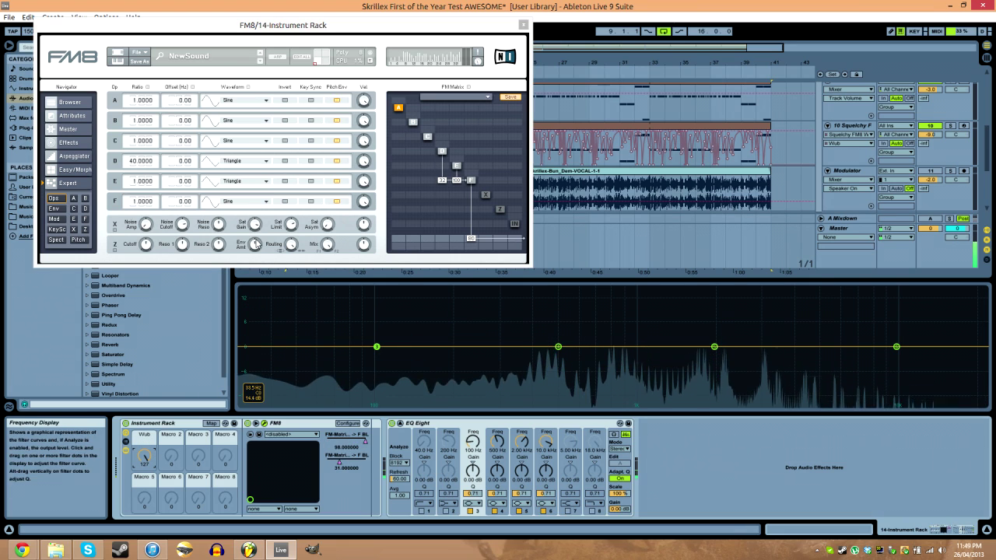
left_click(255, 165)
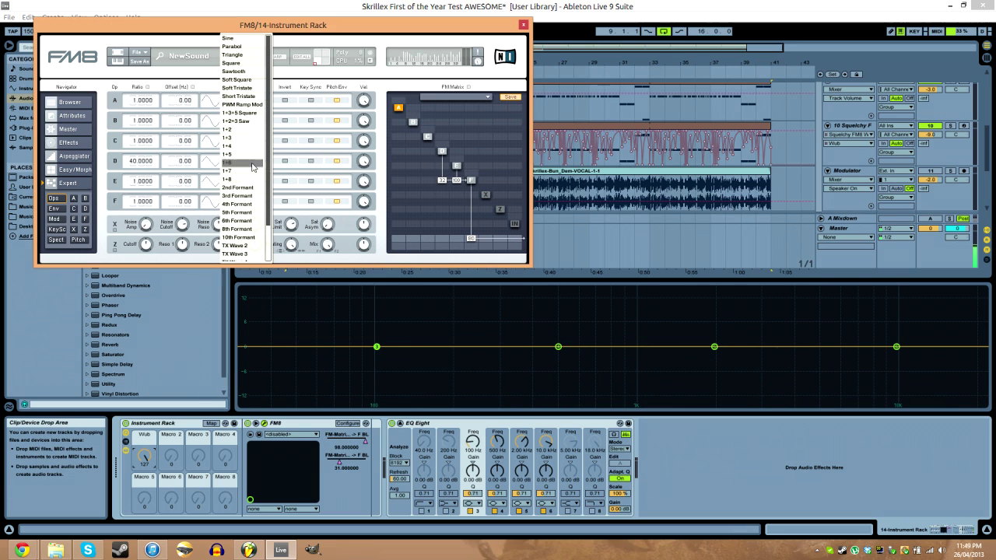
left_click(255, 122)
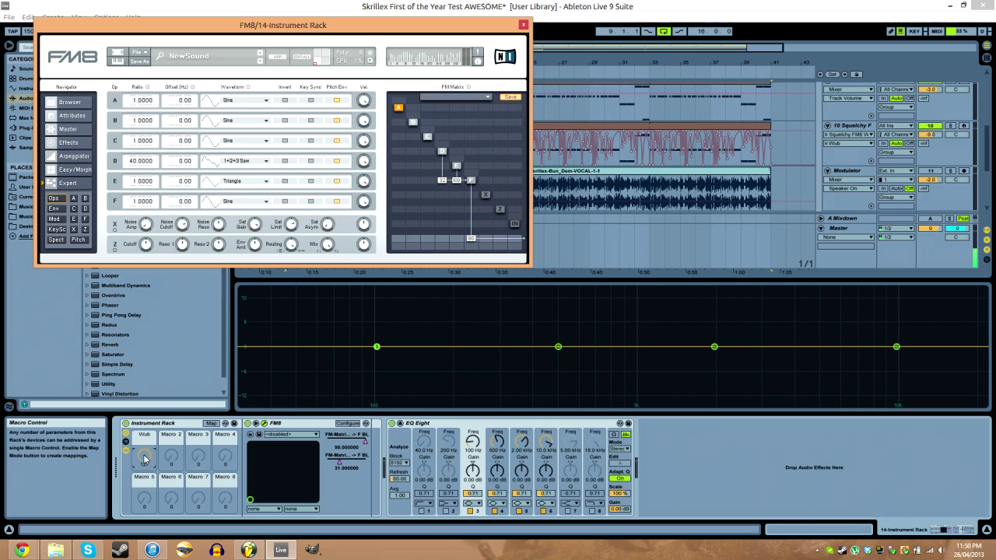
- Audition the 1+2+3 Saw version by sweeping the Wub macro across octaves, ending at 127
mouse_move(144, 459)
left_mouse_down()
mouse_move(144, 474)
mouse_move(143, 448)
left_mouse_up()
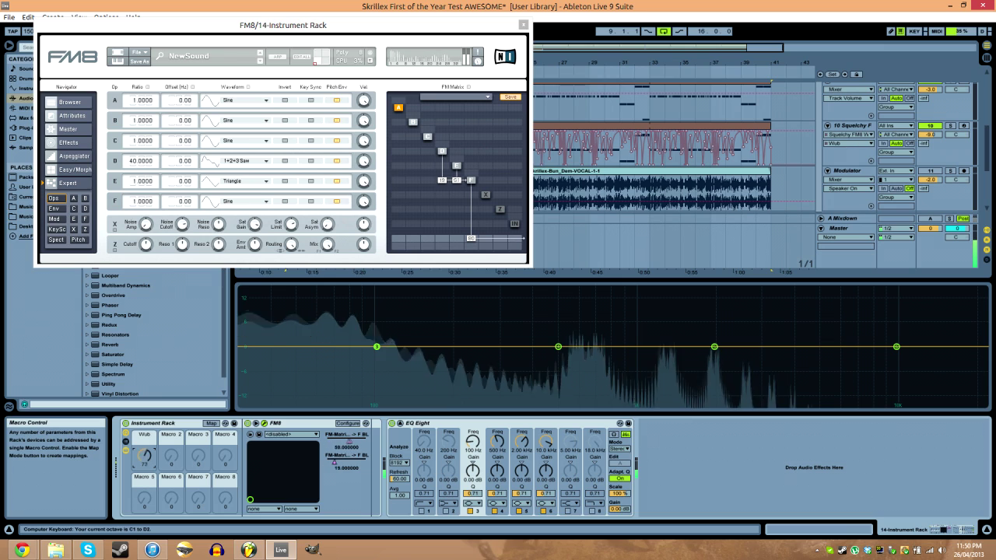
key("z")
key("Delete")
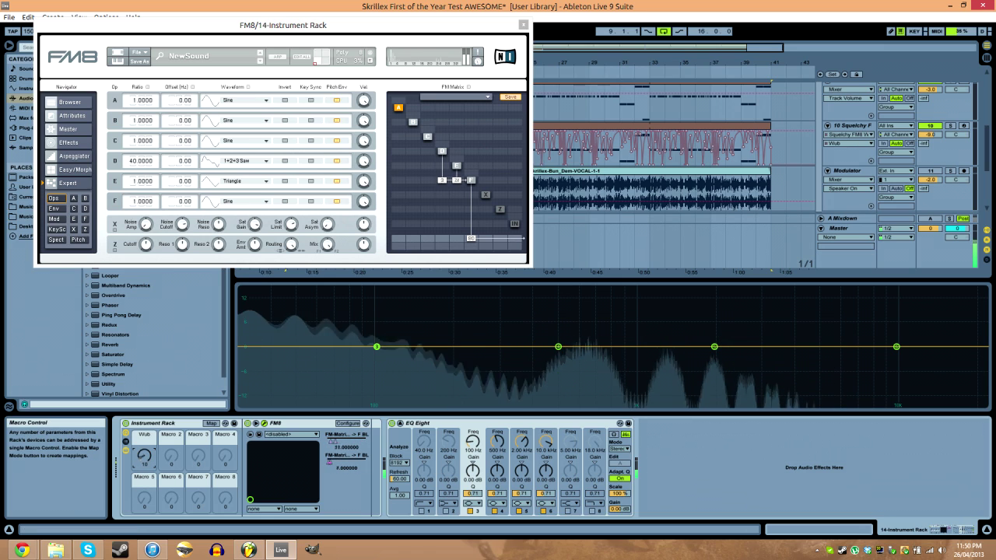
key("z")
left_click_drag(144, 456, 144, 415)
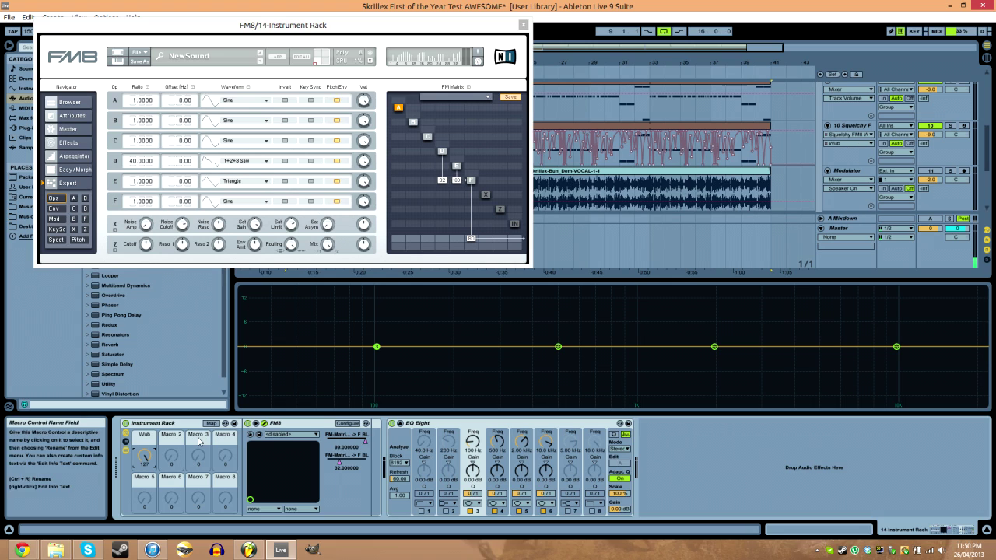
- Audition the new bass again by sweeping the Wub macro while changing the keyboard octave
left_click_drag(144, 457, 144, 506)
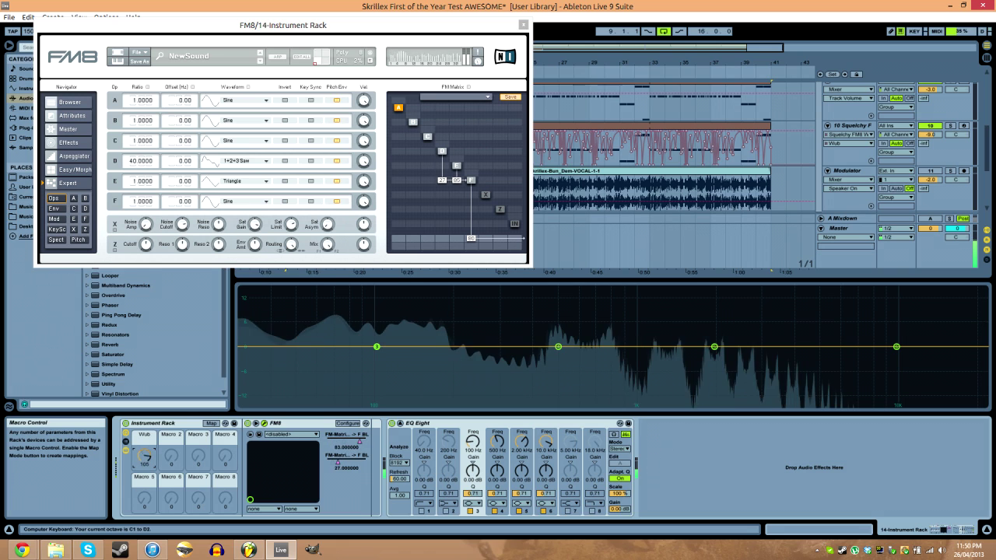
left_click_drag(144, 458, 144, 505)
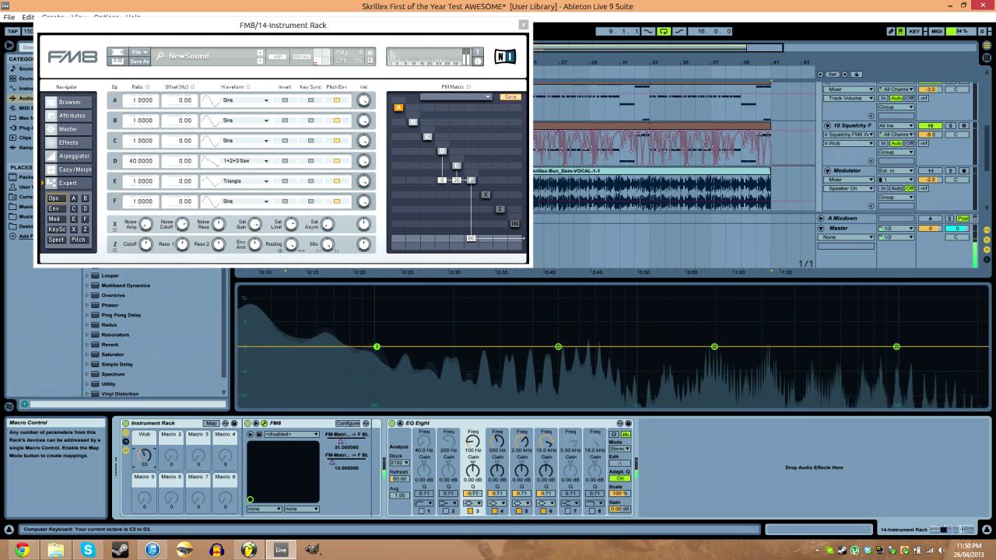
key("z")
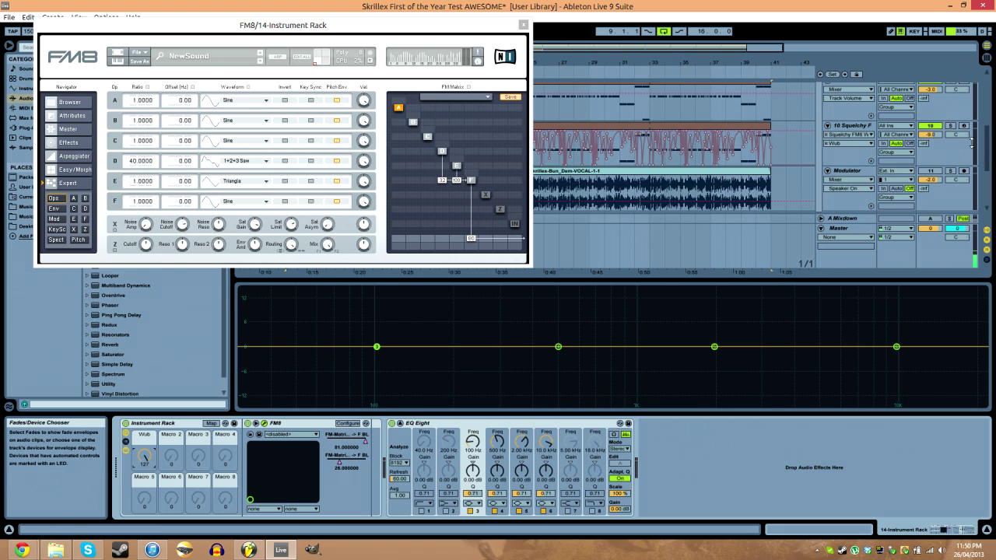
- Open the FM8 editor of the 10 Squelchy FM8 Wub track and arrange it beside the new patch for comparison
left_click(848, 125)
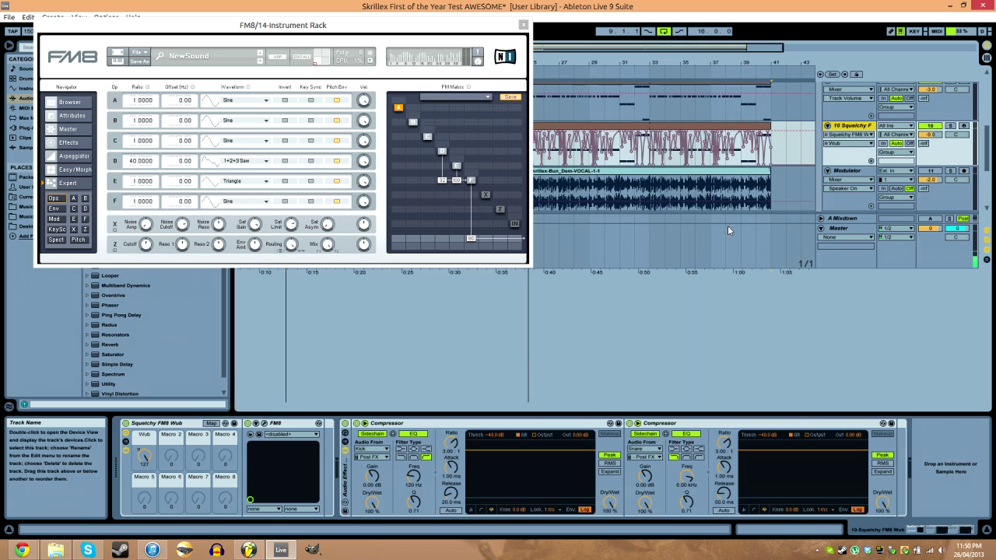
left_click(265, 424)
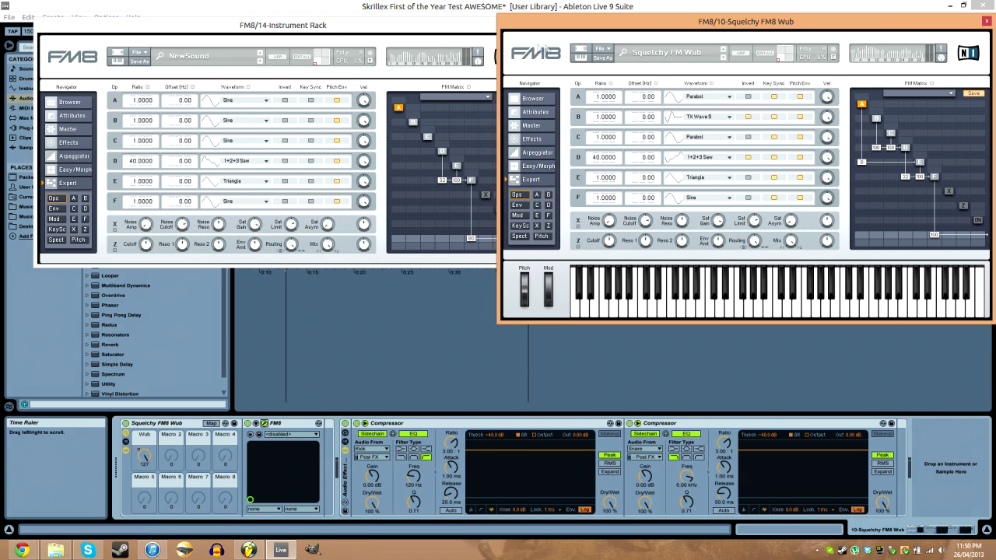
left_click(585, 60)
left_click(442, 29)
left_click_drag(475, 33, 468, 35)
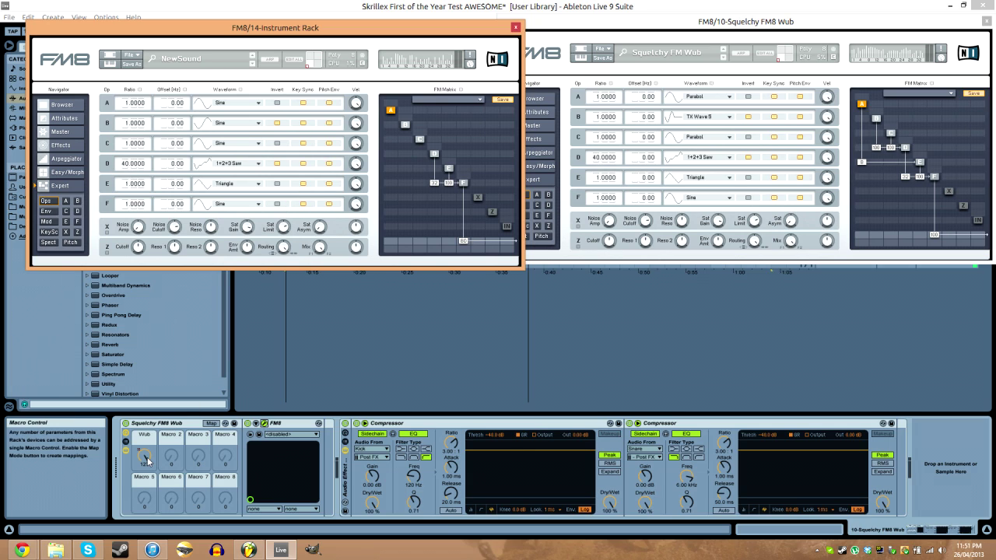
left_click(658, 370)
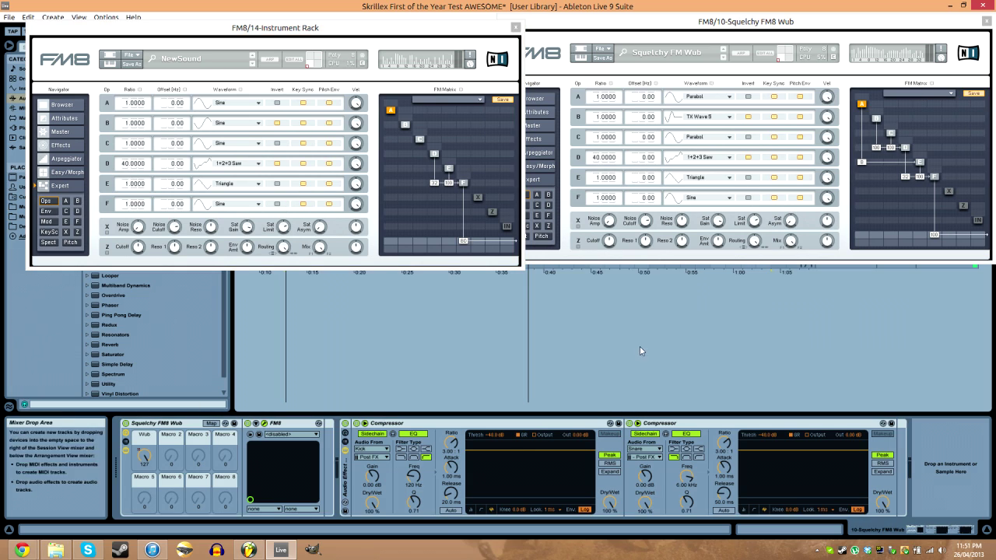
- Return to the new 14-Instrument Rack track with both FM8 editors side by side, and sweep its Wub macro
left_click_drag(893, 22, 490, 120)
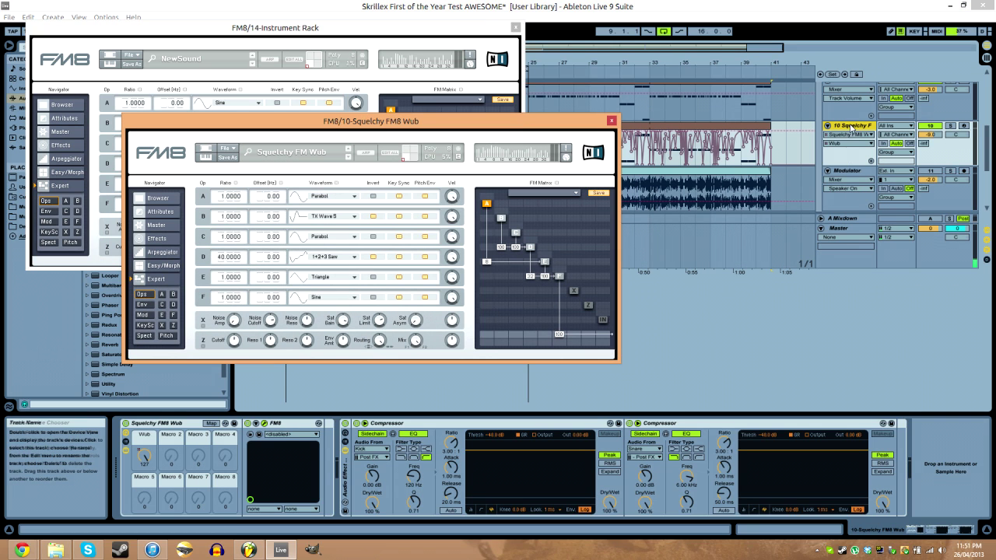
left_click_drag(988, 156, 990, 162)
left_click(848, 171)
left_click_drag(535, 123, 910, 27)
left_click(433, 33)
left_click(156, 423)
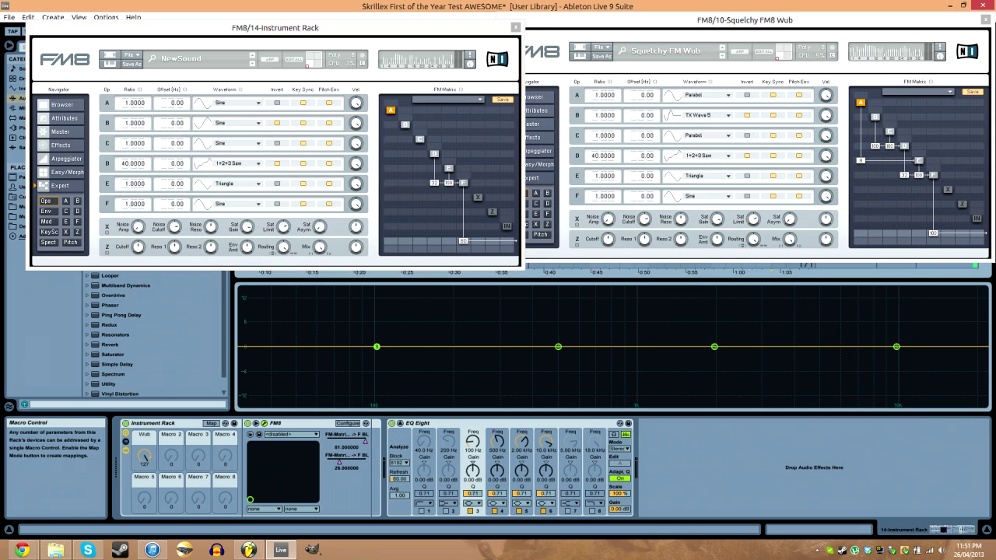
key("space")
left_click_drag(144, 457, 153, 449)
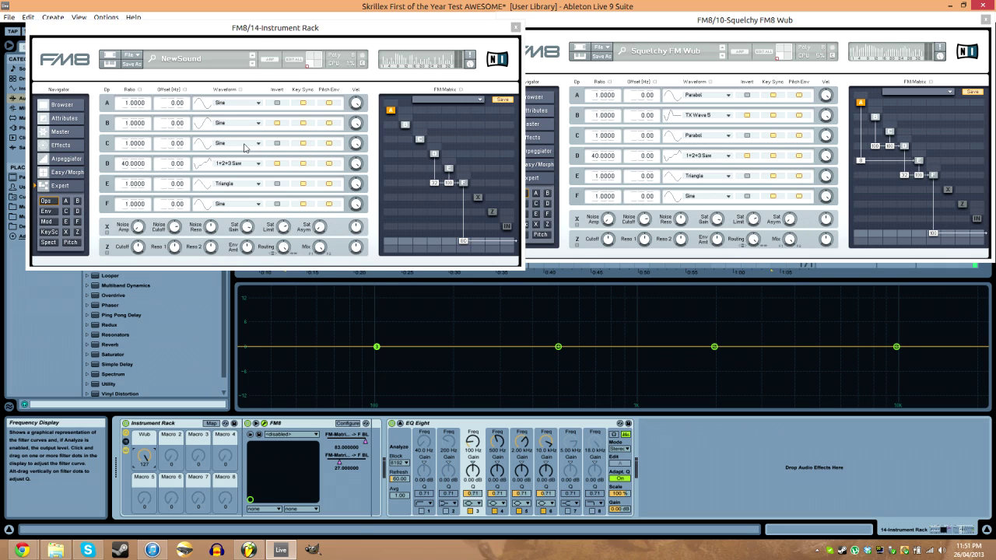
- Set operator C's waveform to Parabol in the new patch
left_click(246, 148)
left_click(231, 55)
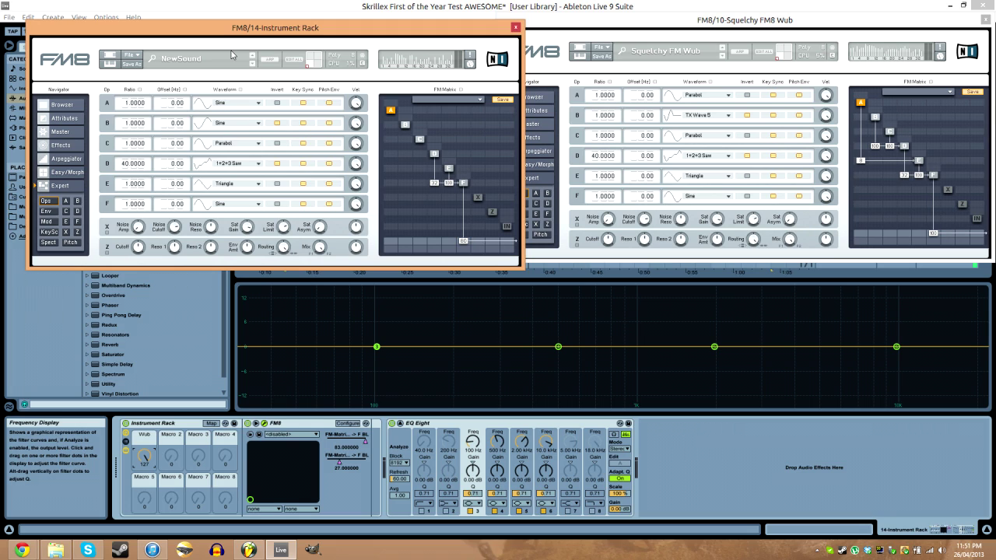
left_click(239, 147)
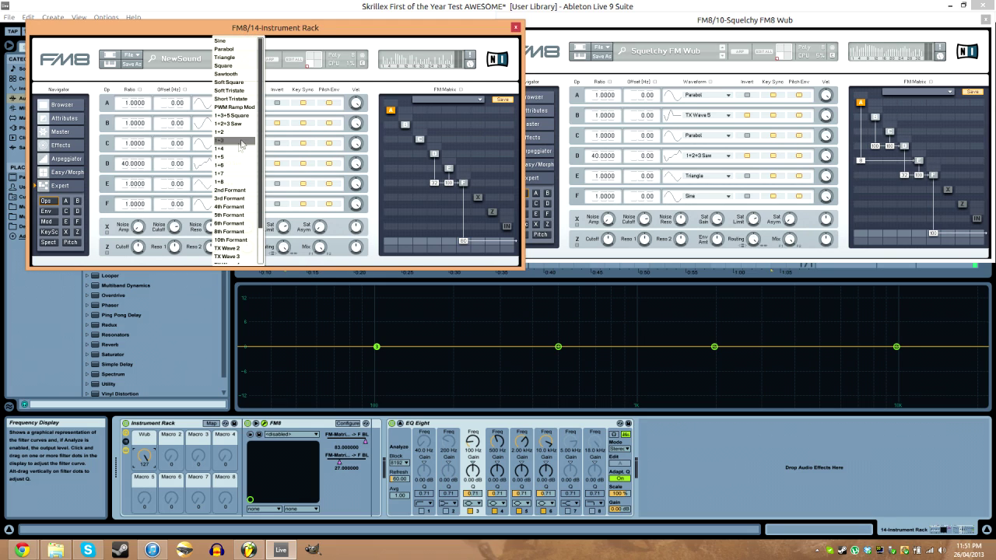
left_click(234, 52)
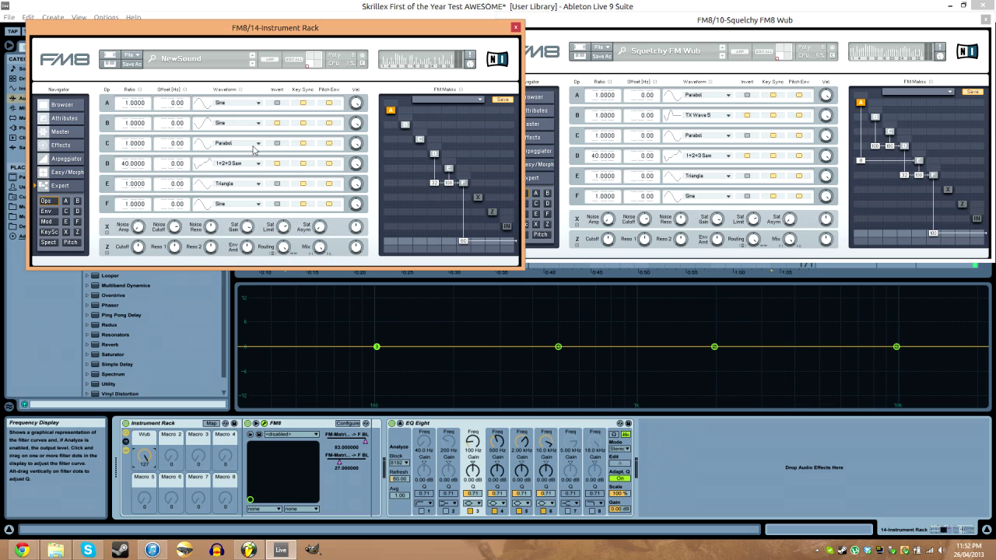
- Set operator B's waveform to TX Wave 5 and operator A's waveform to Parabol
left_click(232, 127)
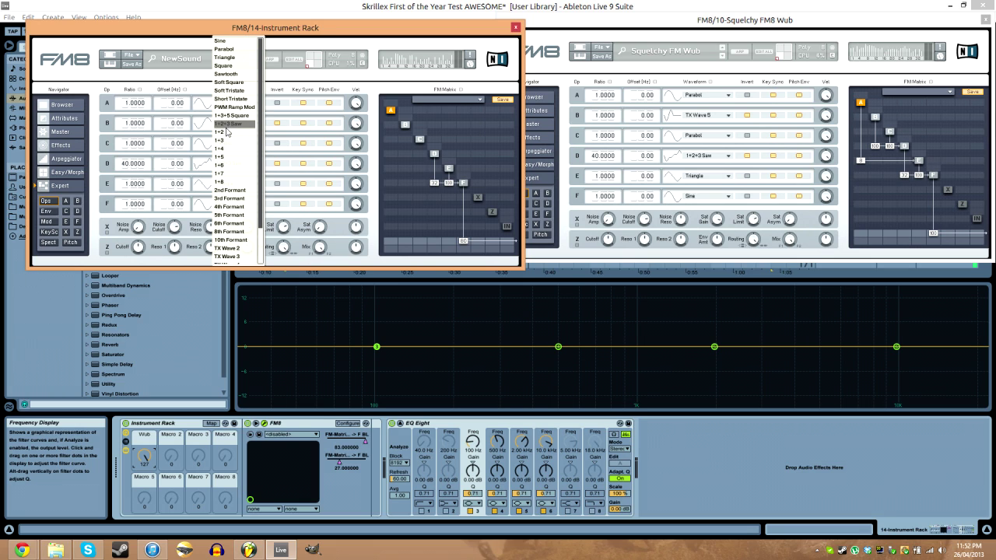
scroll(247, 229, "down", 2)
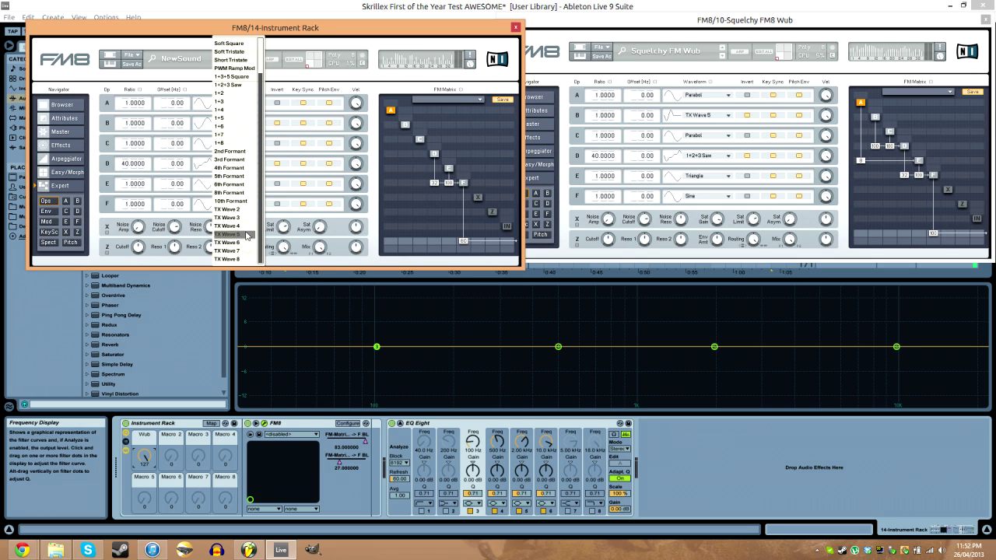
left_click(246, 236)
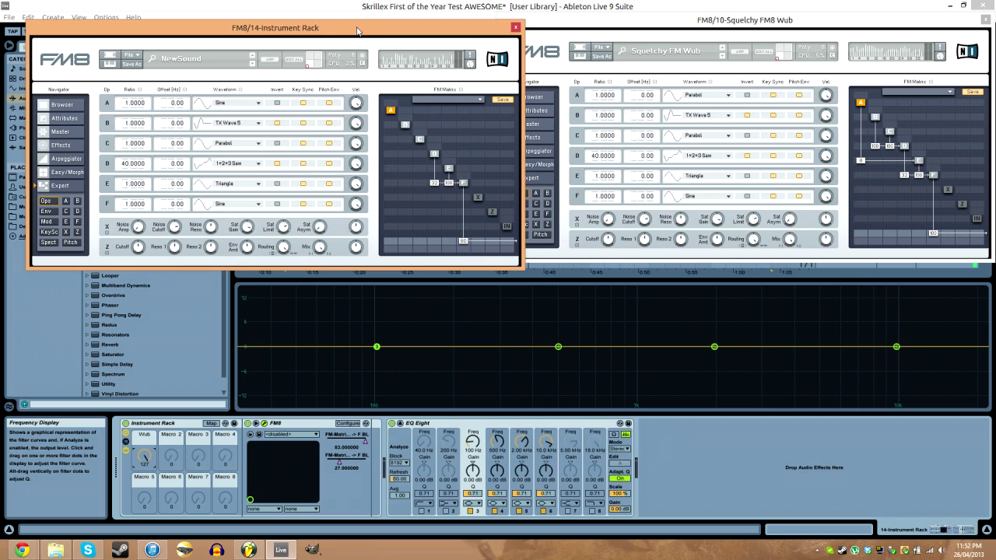
left_click(245, 103)
left_click(238, 100)
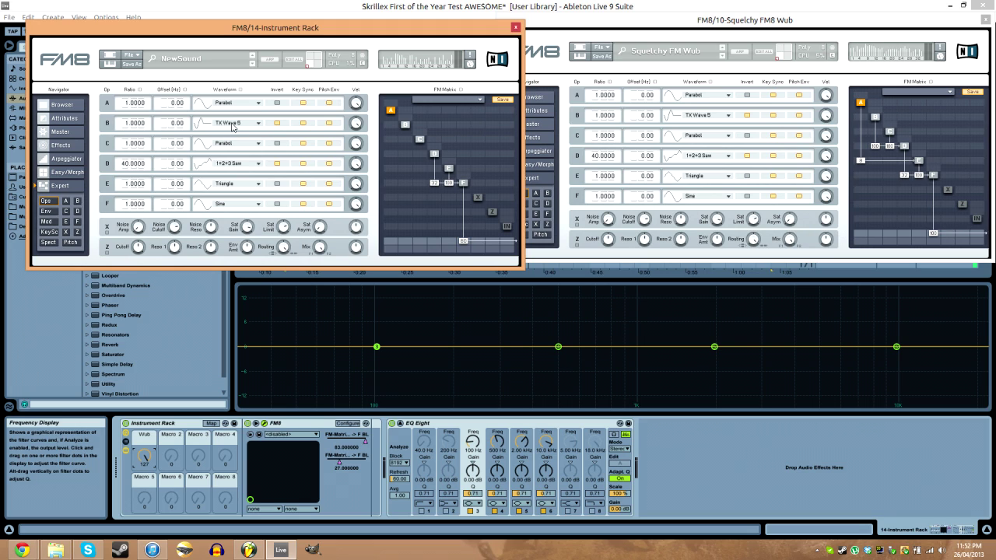
- Route operator C into operator D in the FM matrix with a modulation amount of 100
left_click(421, 140)
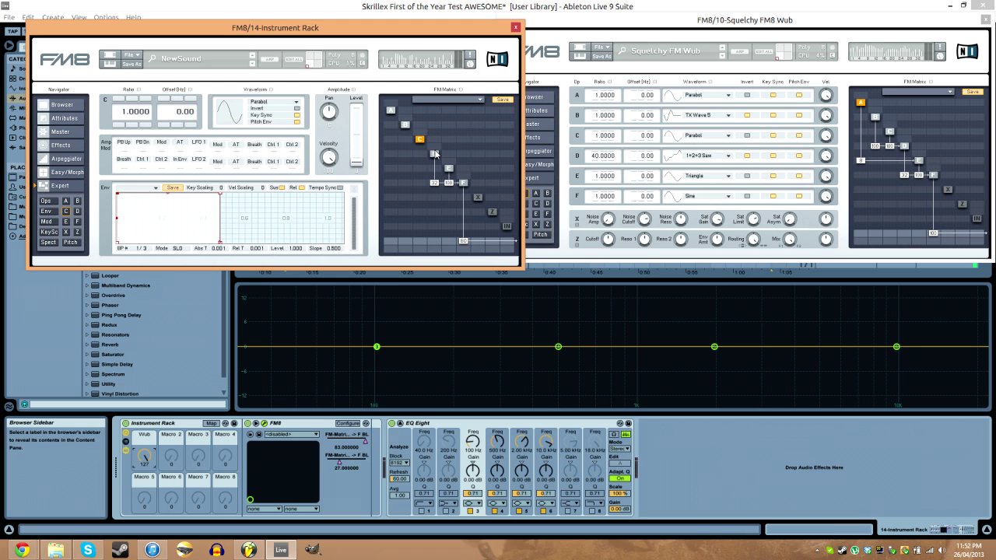
left_click(433, 154)
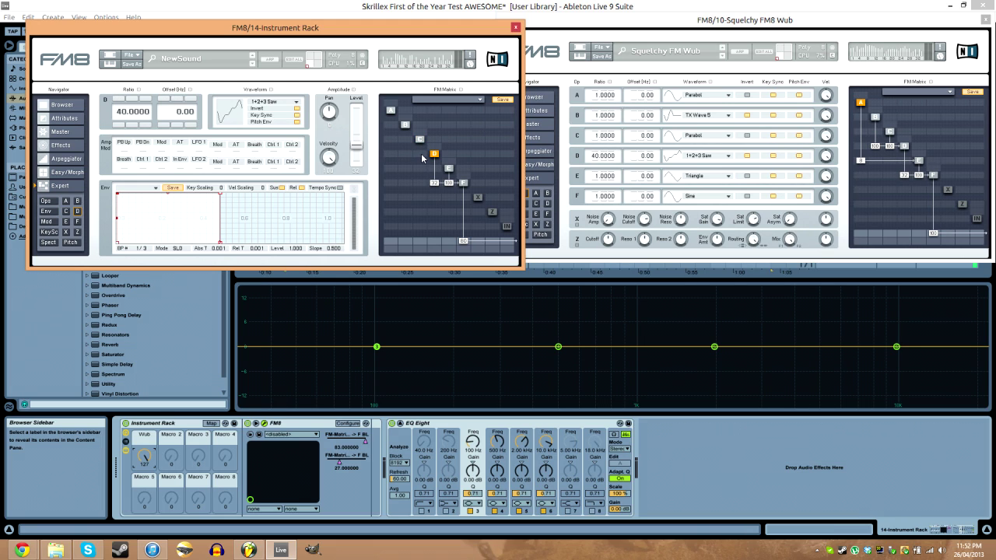
left_click_drag(422, 157, 422, 141)
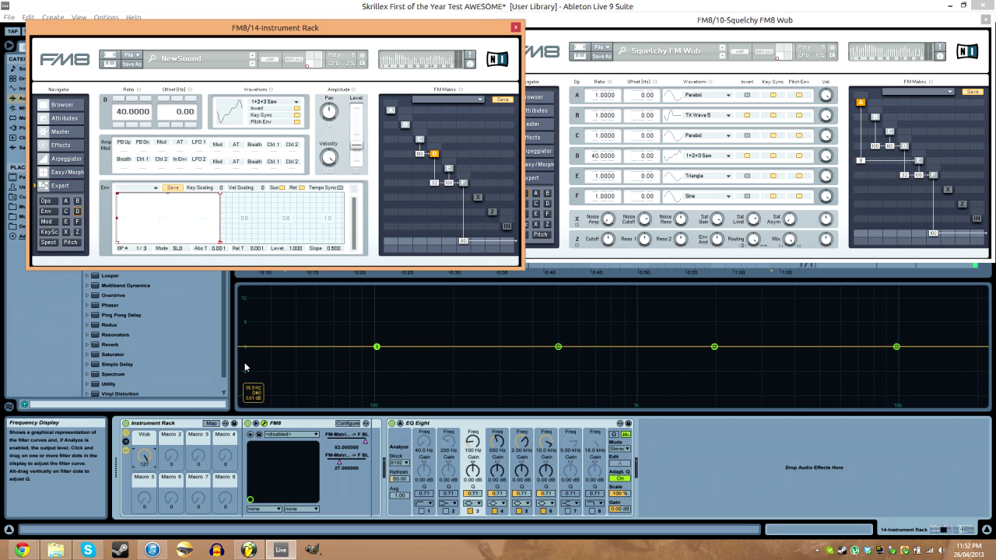
- Map the C-to-D modulation amount to the Wub macro and sweep the macro to audition it
left_click(211, 424)
left_click_drag(420, 157, 423, 135)
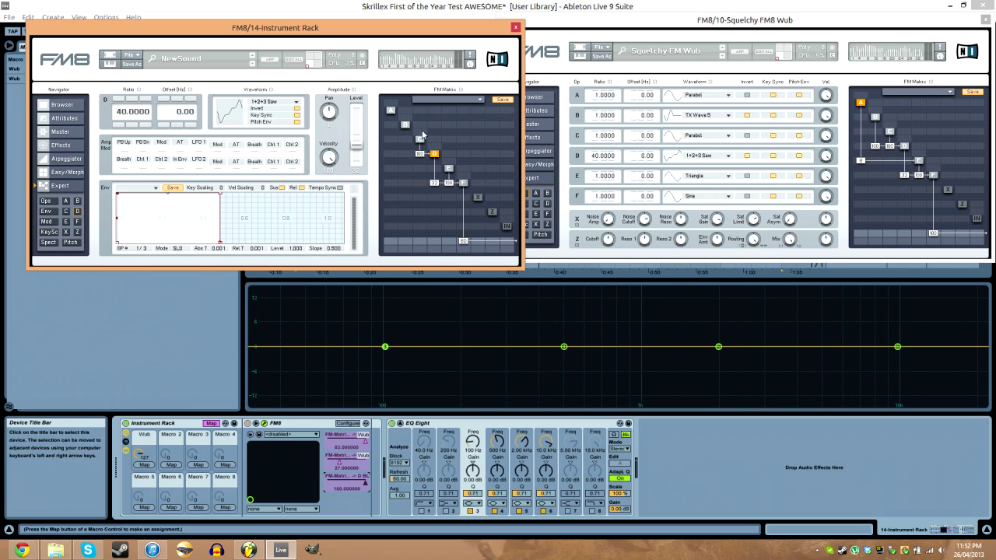
left_click_drag(223, 33, 321, 100)
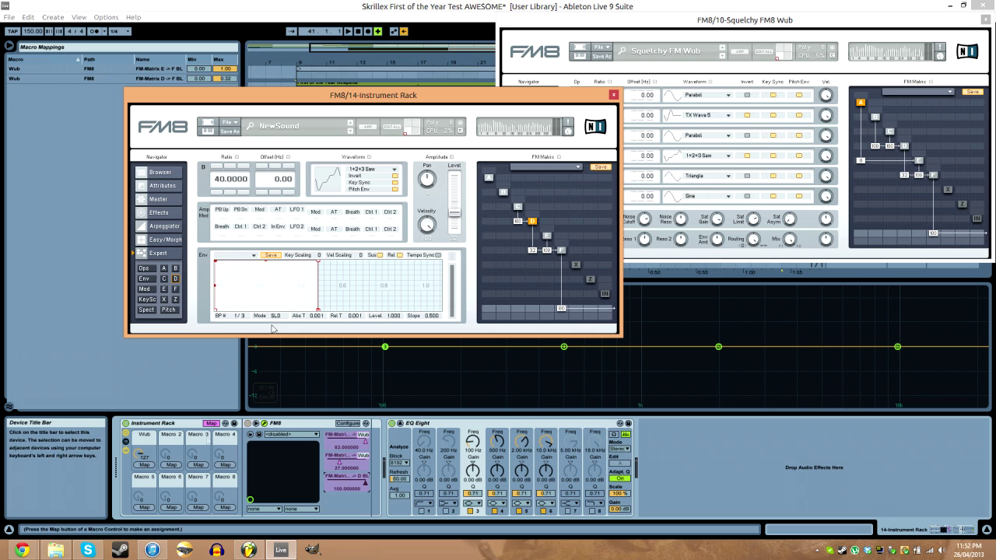
left_click(145, 464)
left_click(211, 423)
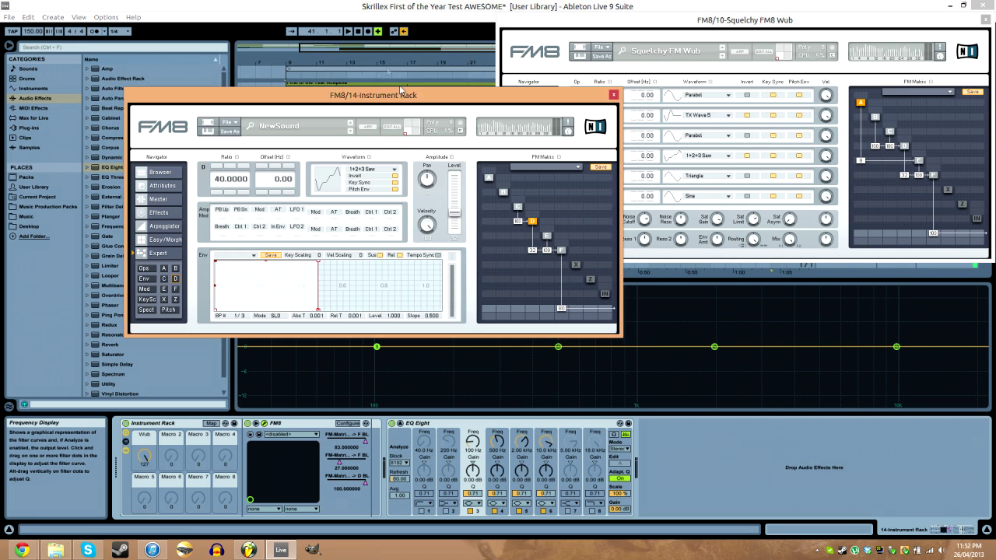
left_click_drag(144, 456, 144, 436)
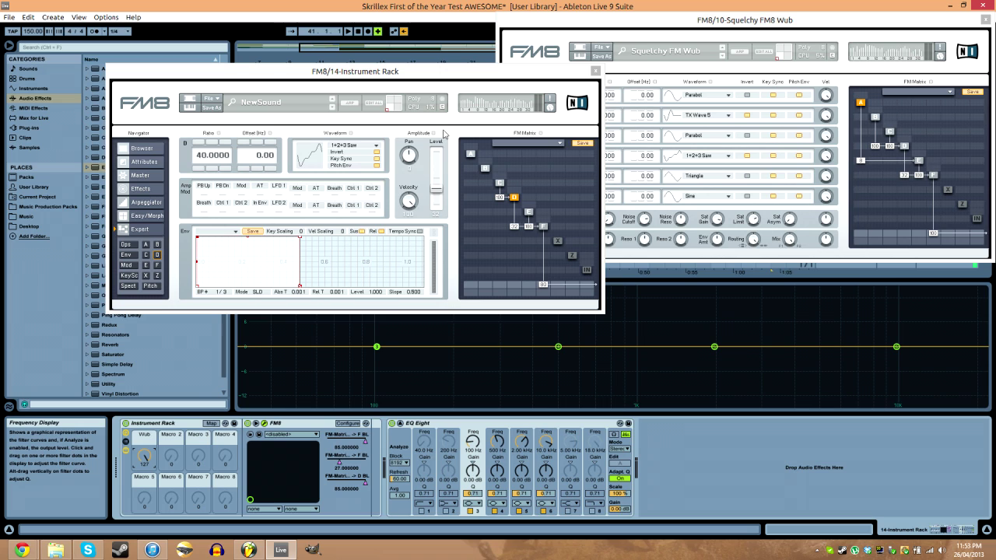
- Add a B-to-D modulation of 100 in the FM matrix, map it to the Wub macro, and audition the sweep
left_click(484, 168)
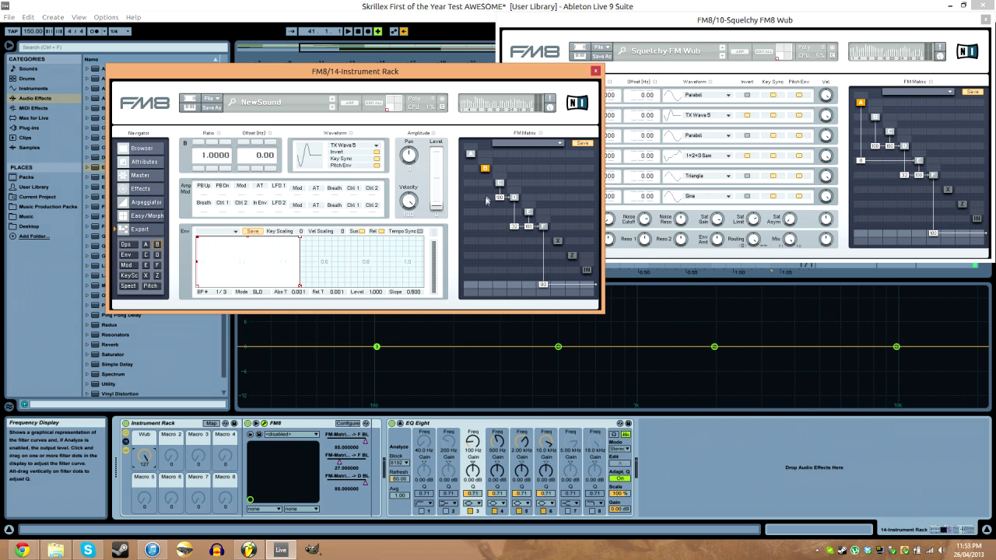
left_click(211, 423)
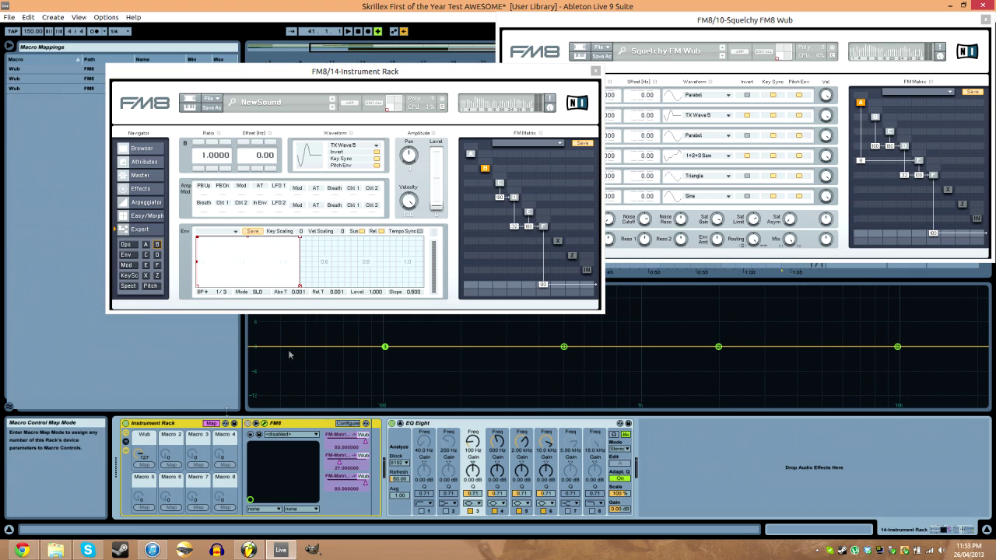
left_click_drag(489, 201, 489, 184)
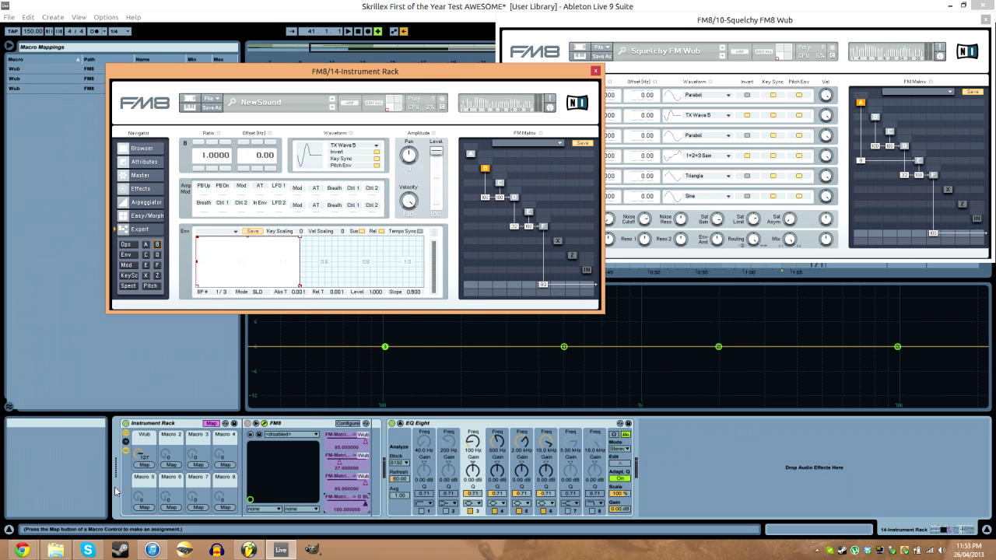
left_click(143, 465)
mouse_move(142, 454)
left_mouse_down()
mouse_move(142, 428)
mouse_move(142, 440)
left_mouse_up()
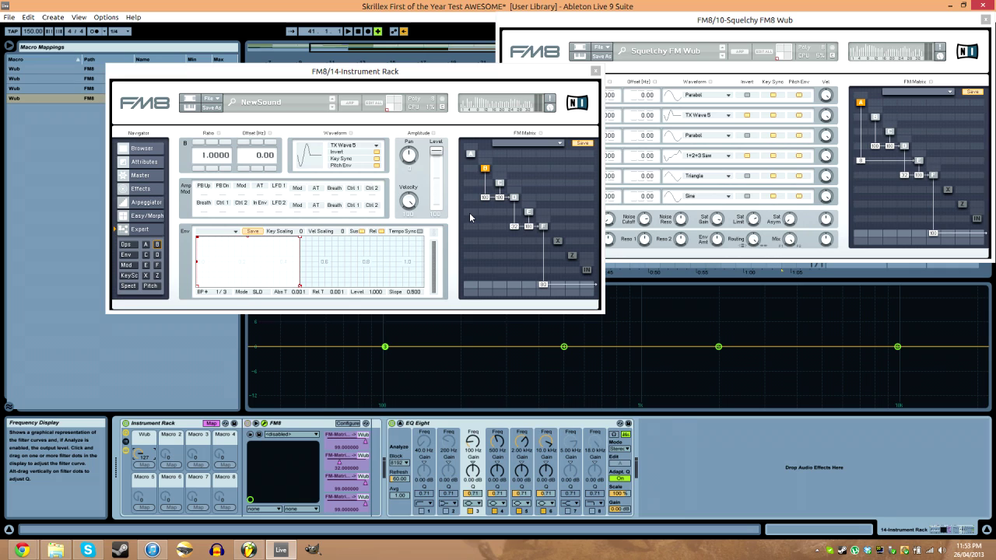
- Add a small A-to-E modulation in the FM matrix and display operator F's settings
left_click_drag(470, 217, 474, 214)
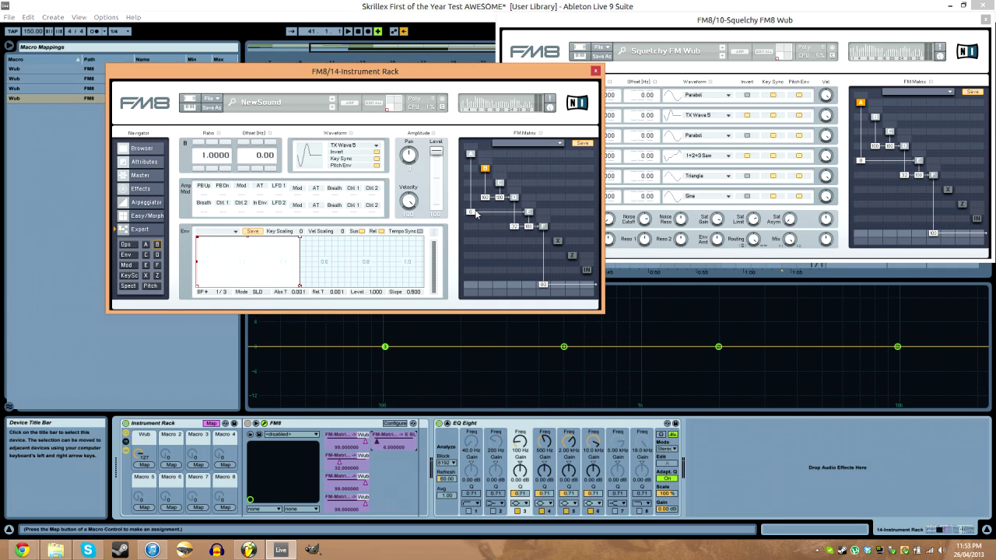
left_click(529, 213)
left_click(544, 227)
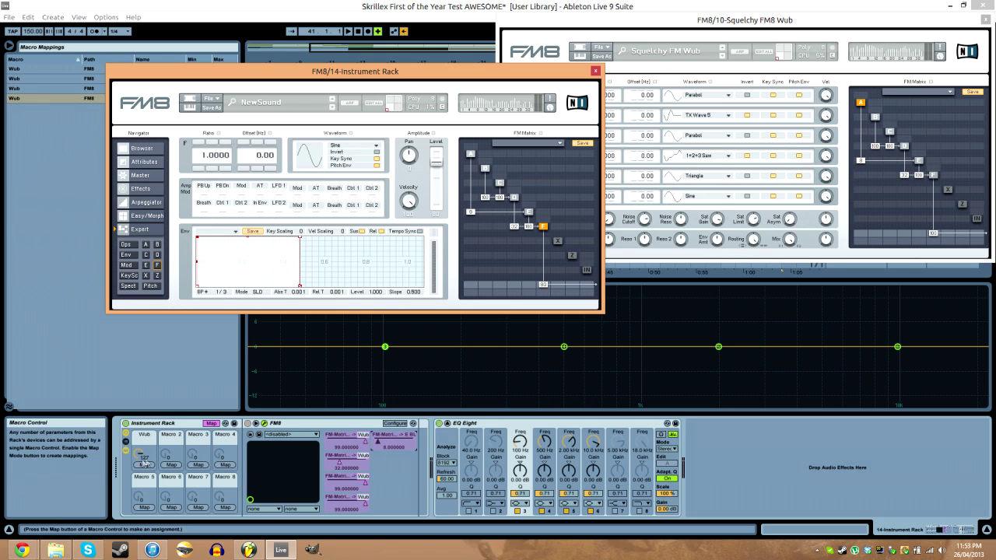
- Set the maximum of the Wub macro's B-to-D mapping to 0.08 and audition the macro sweep
left_click(176, 434)
left_click_drag(350, 71, 357, 175)
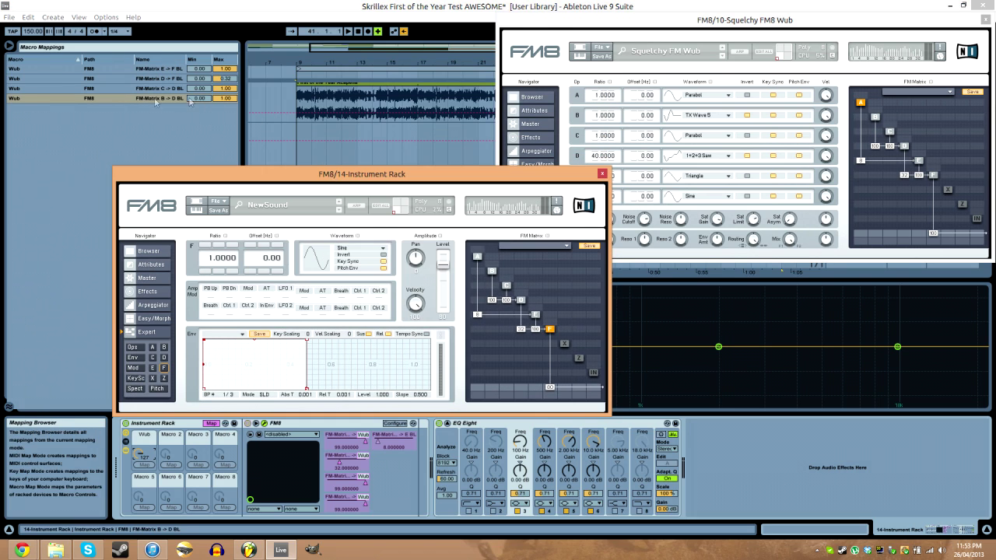
left_click(110, 96)
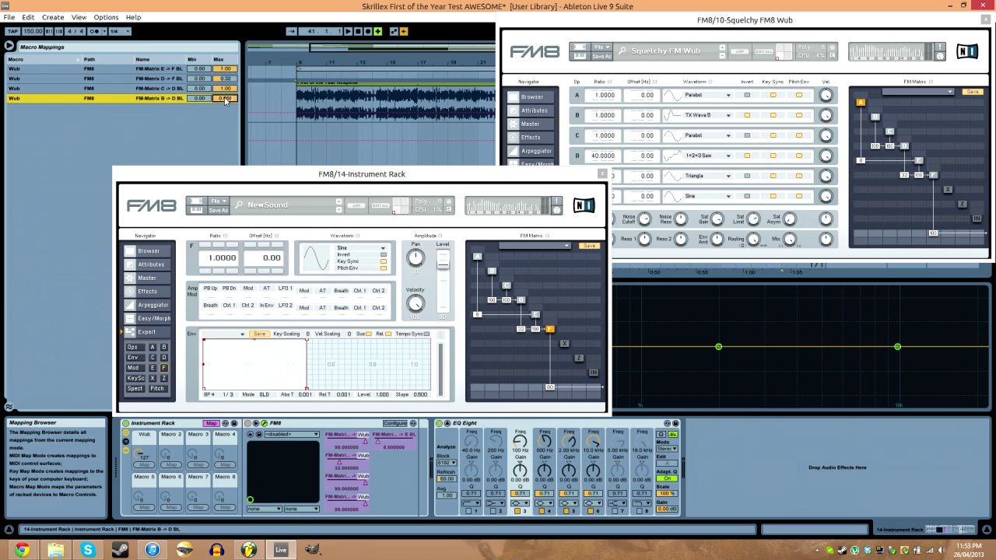
left_click(226, 101)
type("0.08")
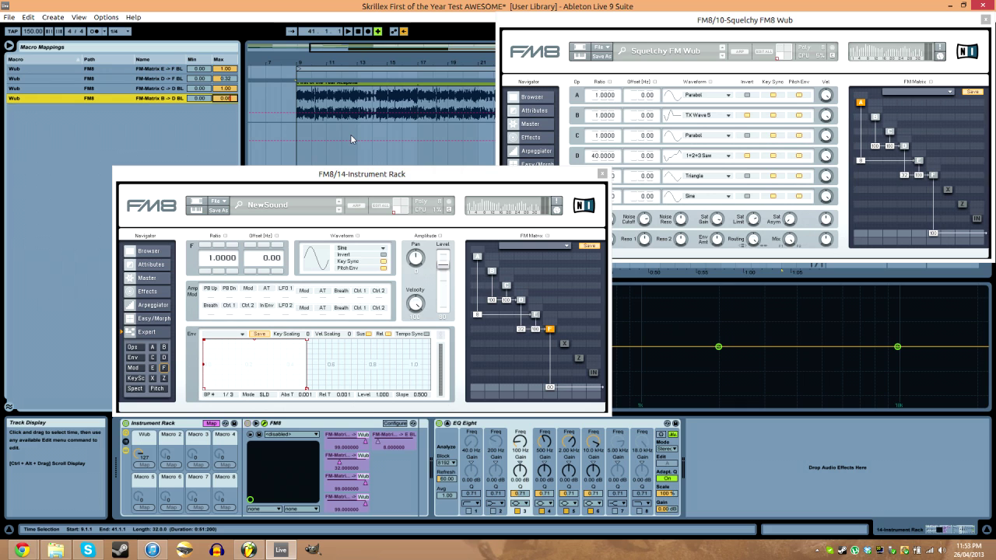
left_click(356, 135)
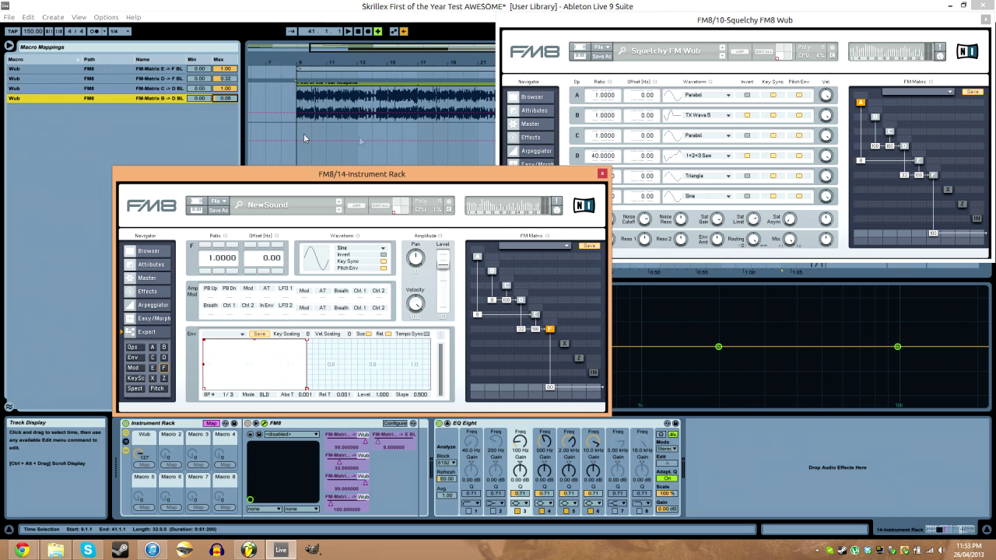
left_click_drag(367, 173, 371, 85)
key("space")
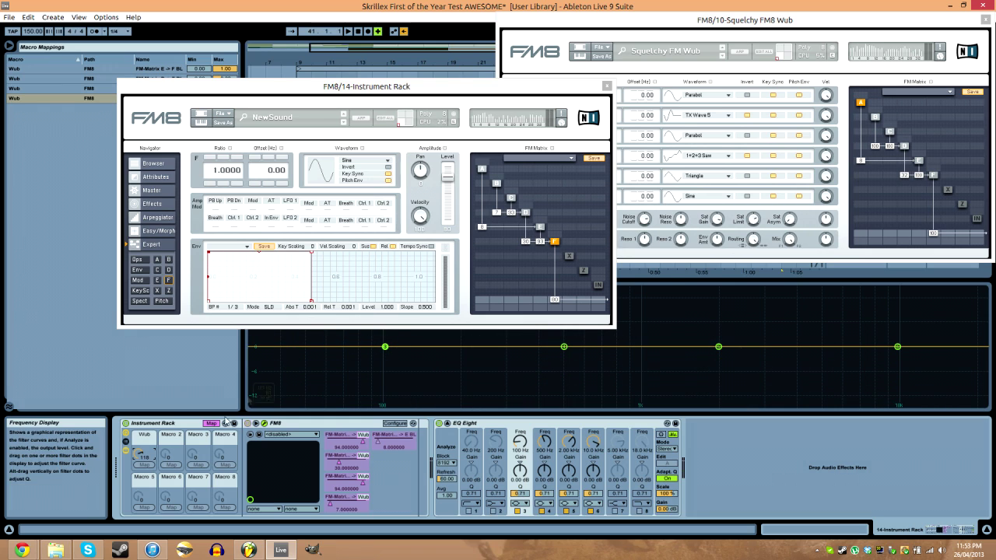
- Raise the Wub macro to 127 and set the maximum of its B-to-D mapping to 1.00
left_click_drag(142, 455, 141, 429)
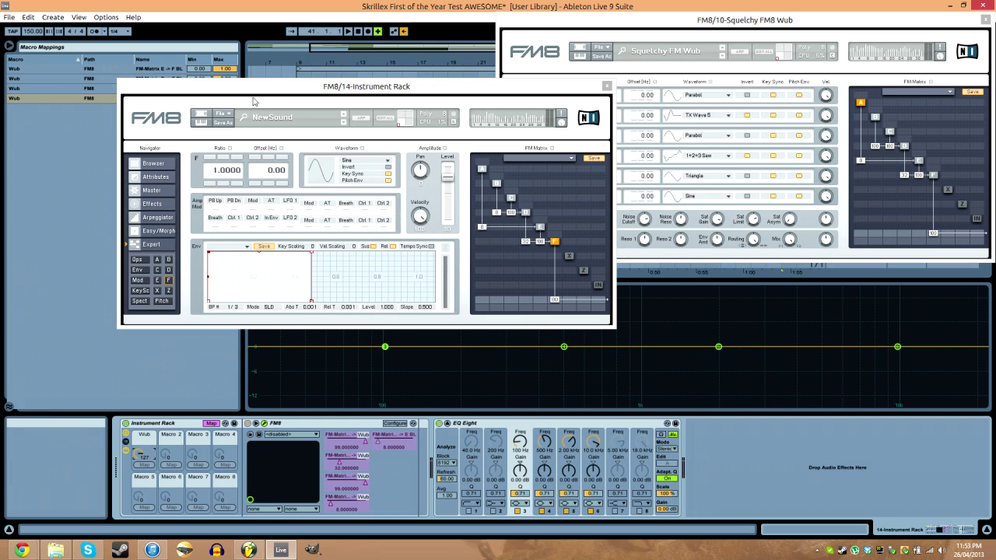
left_click_drag(253, 87, 262, 149)
left_click(224, 100)
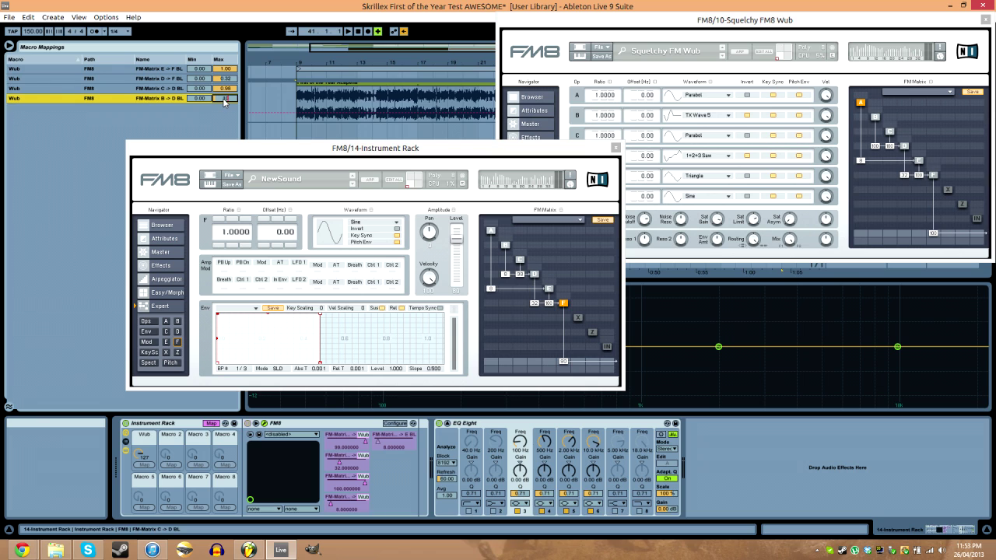
left_click_drag(267, 149, 257, 73)
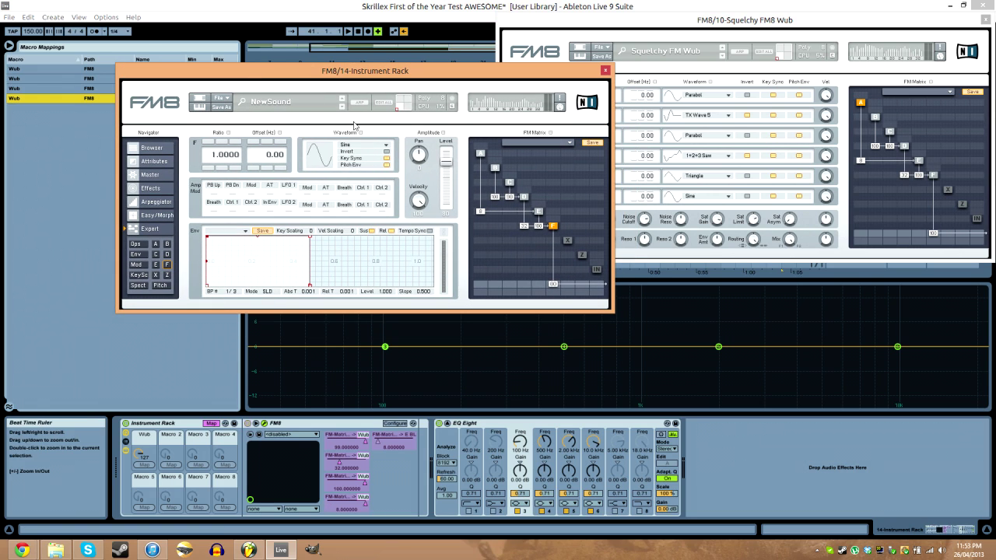
- Map the A-to-E modulation amount to the Wub macro and lower that mapping's maximum to match the original patch
left_click(352, 441)
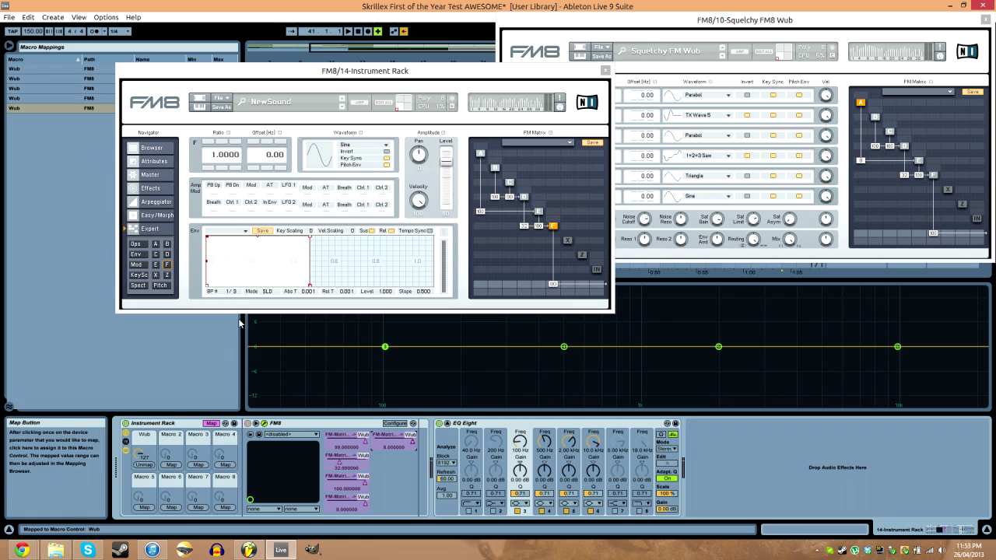
left_click_drag(251, 70, 249, 129)
left_click(222, 112)
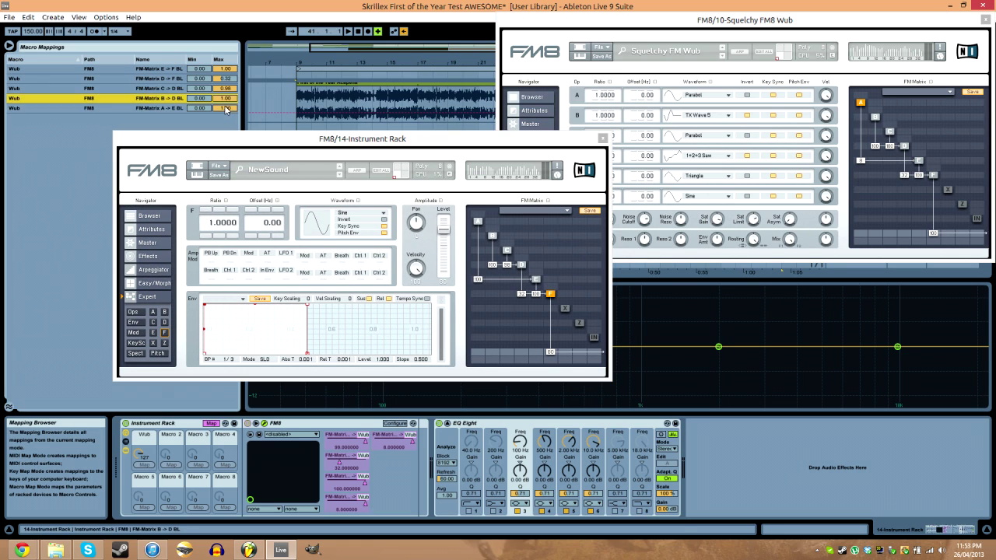
left_click_drag(272, 139, 289, 68)
- Display the new FM8's operator overview and audition the bass while moving the Wub macro
left_click(119, 460)
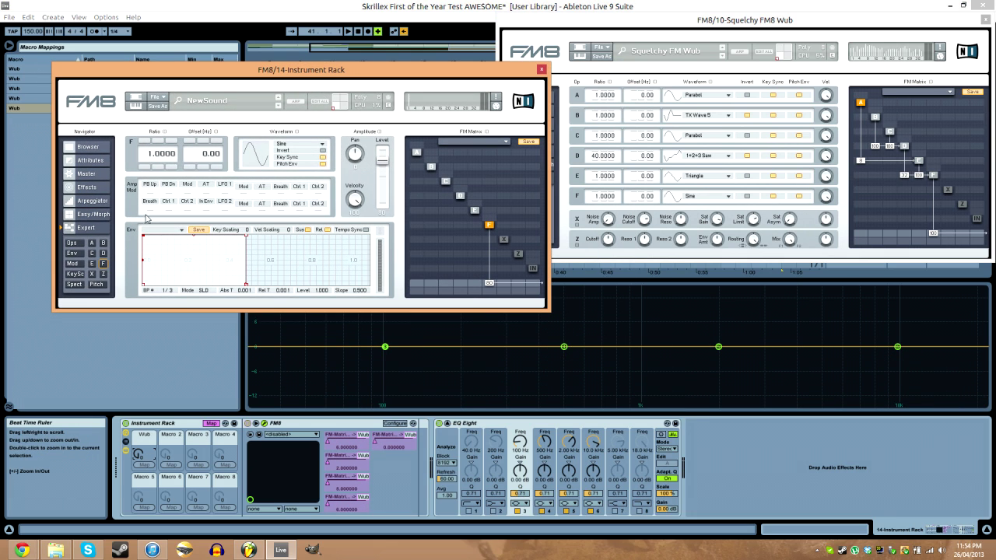
left_click(74, 243)
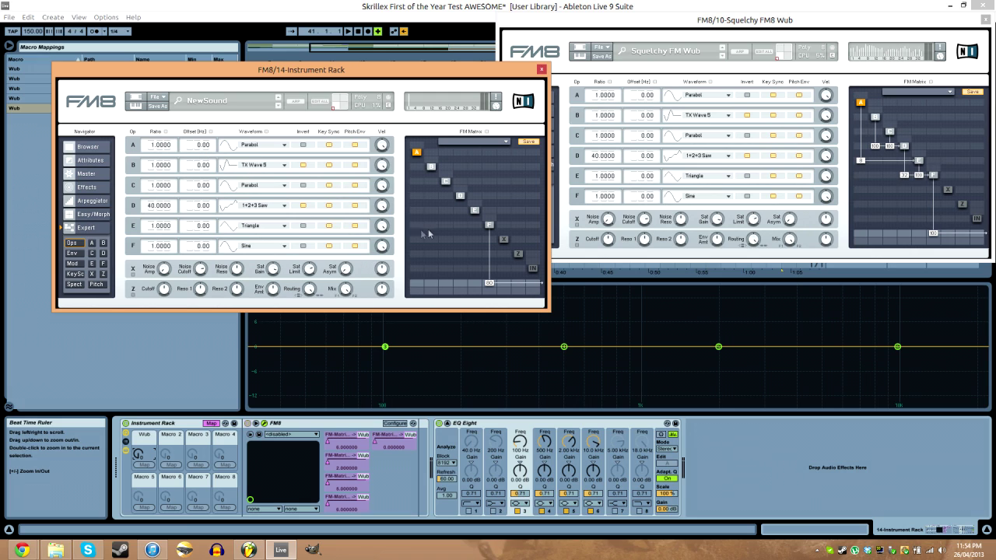
mouse_move(139, 453)
left_mouse_down()
mouse_move(138, 421)
mouse_move(139, 453)
left_mouse_up()
key("z")
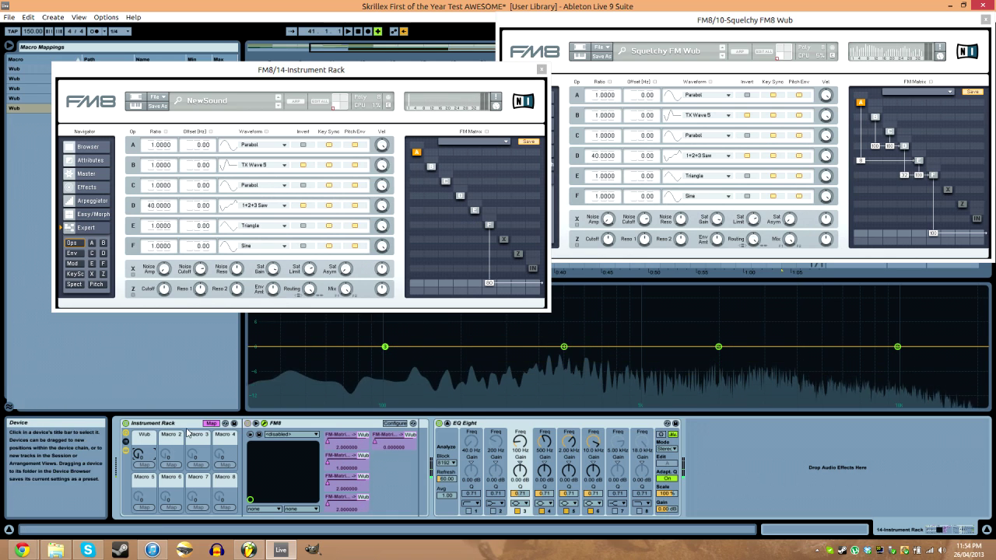
- Exit macro mapping and place the new FM8 window beside the original Squelchy FM Wub to compare the patches
left_click(210, 424)
left_click_drag(379, 78, 327, 30)
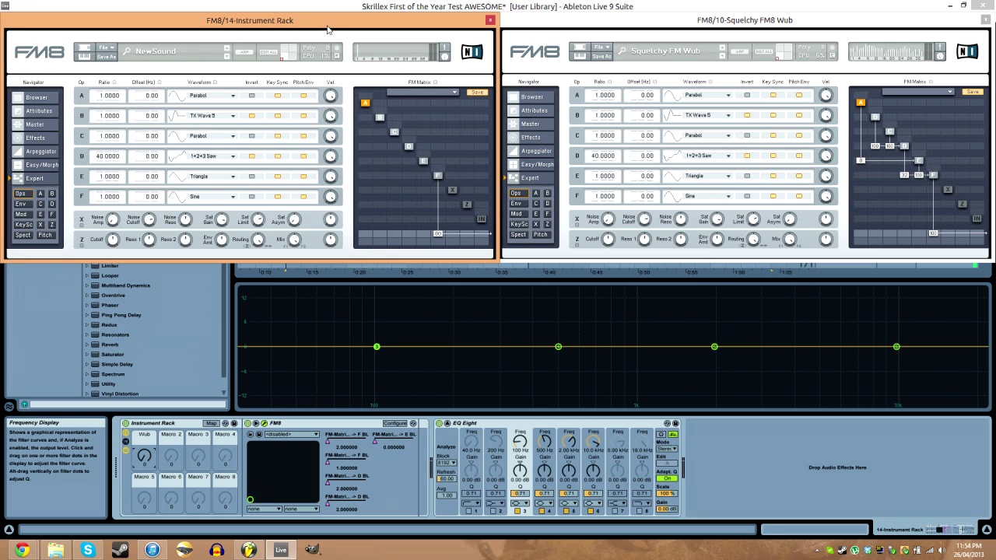
left_click(928, 17)
left_click_drag(929, 17, 928, 17)
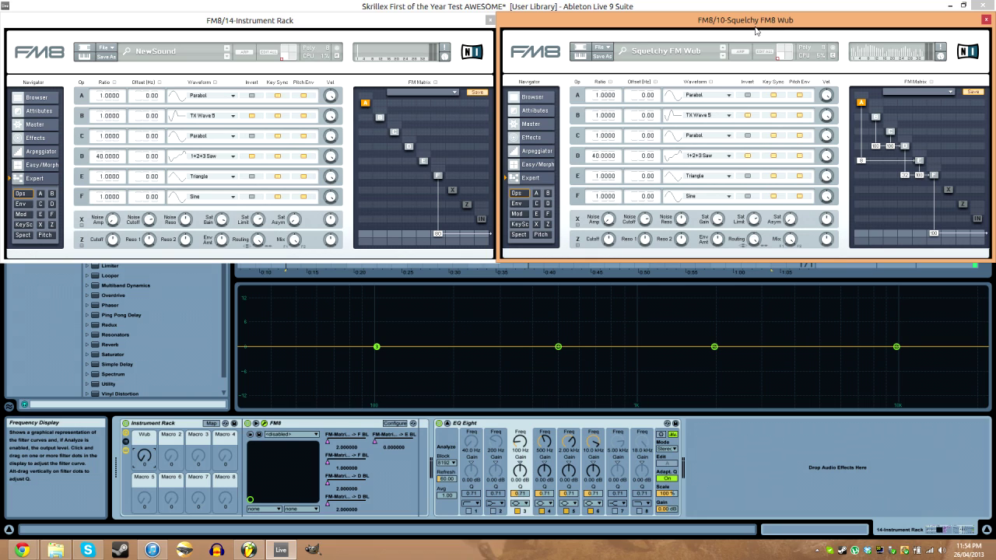
- Close both FM8 windows and delete the 14 Instrument Rack track
left_click(986, 21)
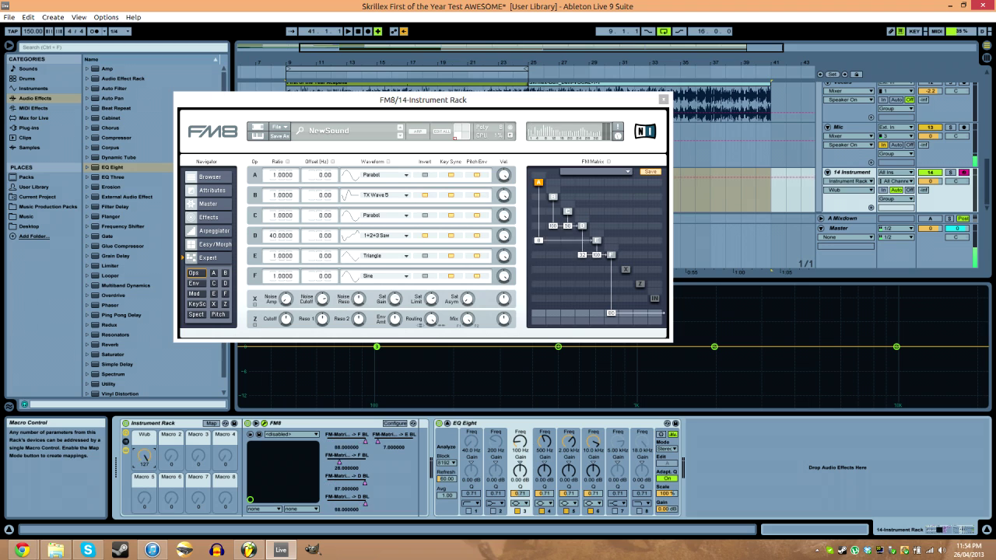
left_click(664, 100)
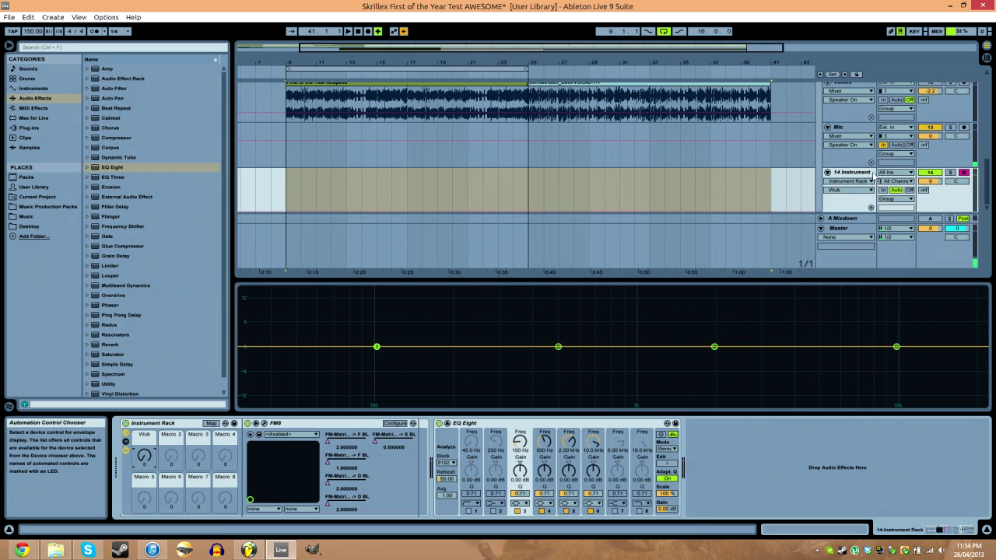
left_click(838, 127)
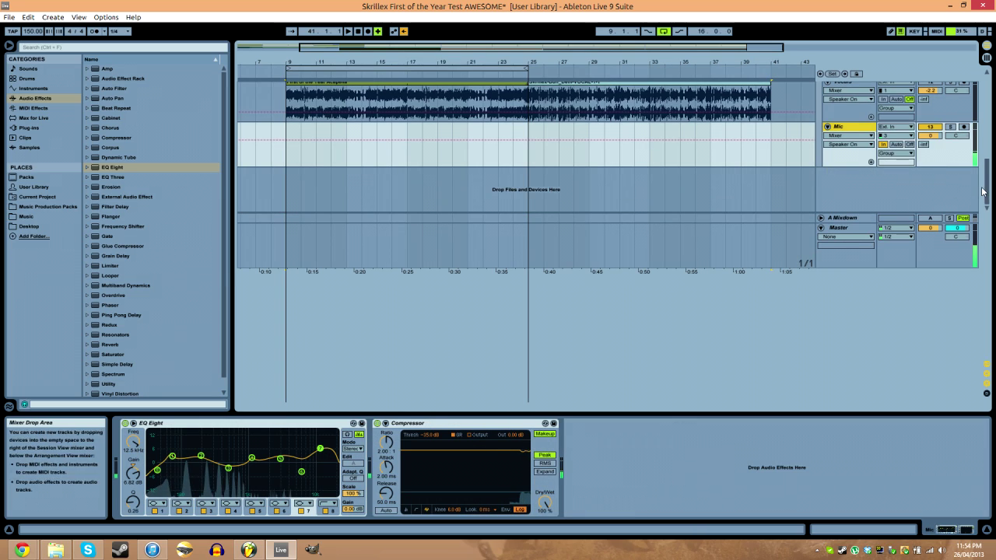
- Look through the arrangement's tracks and the device chains on Vocals, Master and 6 Ride Hi-Hat
scroll(990, 170, "up", 2)
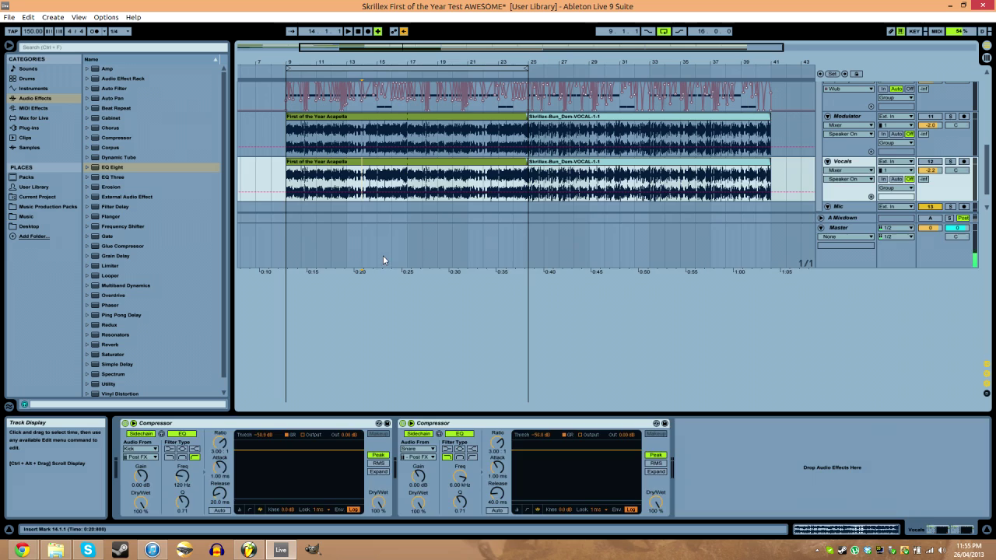
left_click(383, 261)
left_click_drag(987, 184, 987, 100)
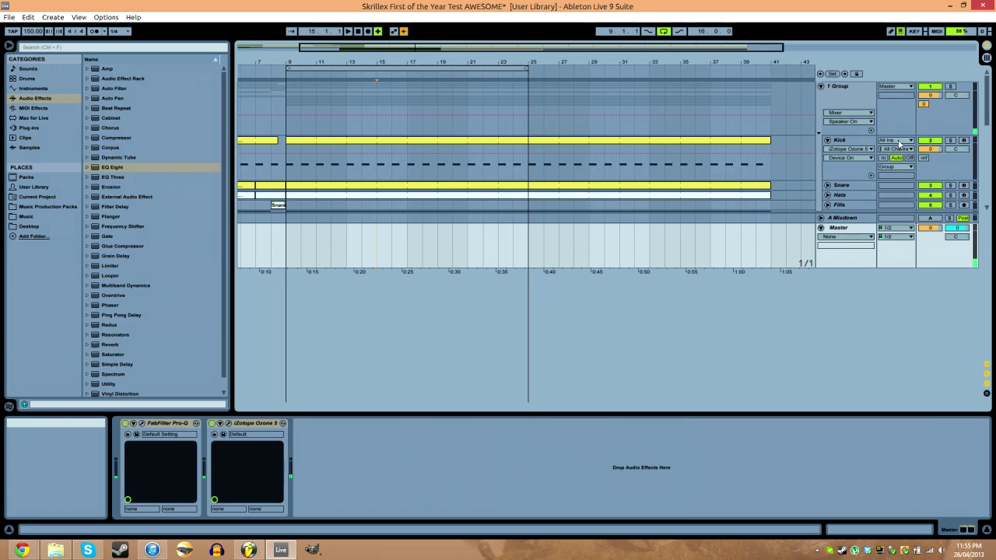
left_click(809, 233)
left_click(845, 218)
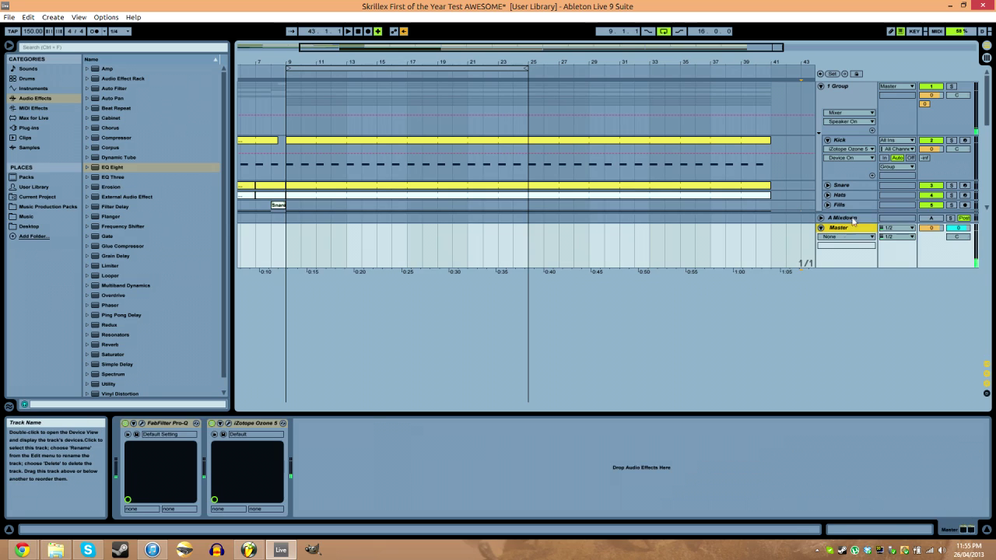
left_click(859, 211)
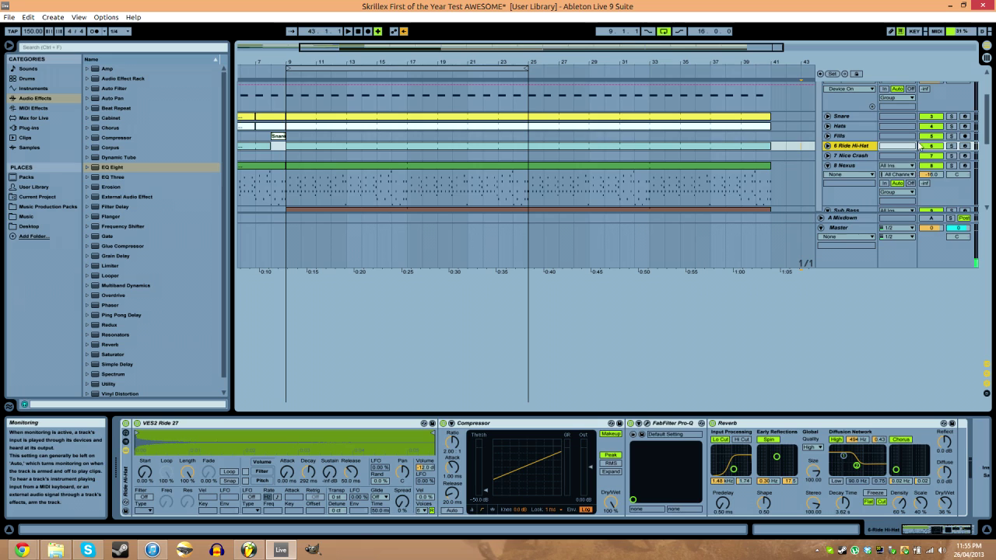
scroll(868, 193, "up", 3)
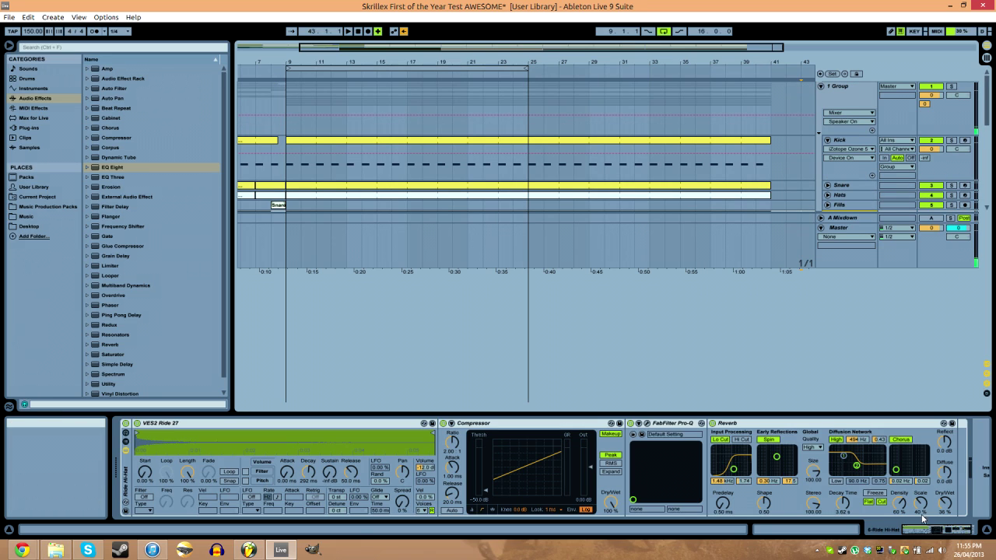
- Resize the detail area so the arrangement shows more tracks, and bring back the device view
left_click(795, 358)
left_click_drag(796, 341, 812, 484)
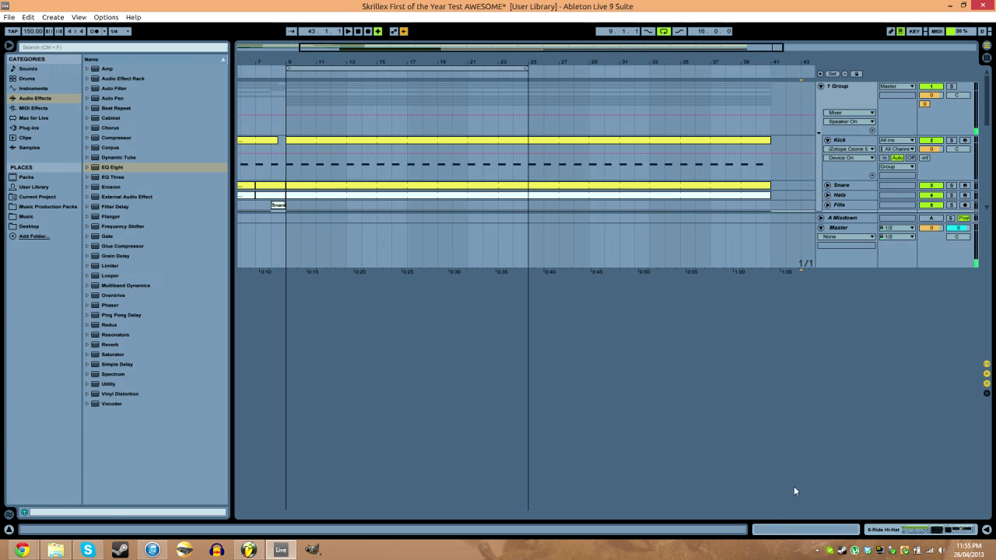
left_click_drag(767, 520, 803, 403)
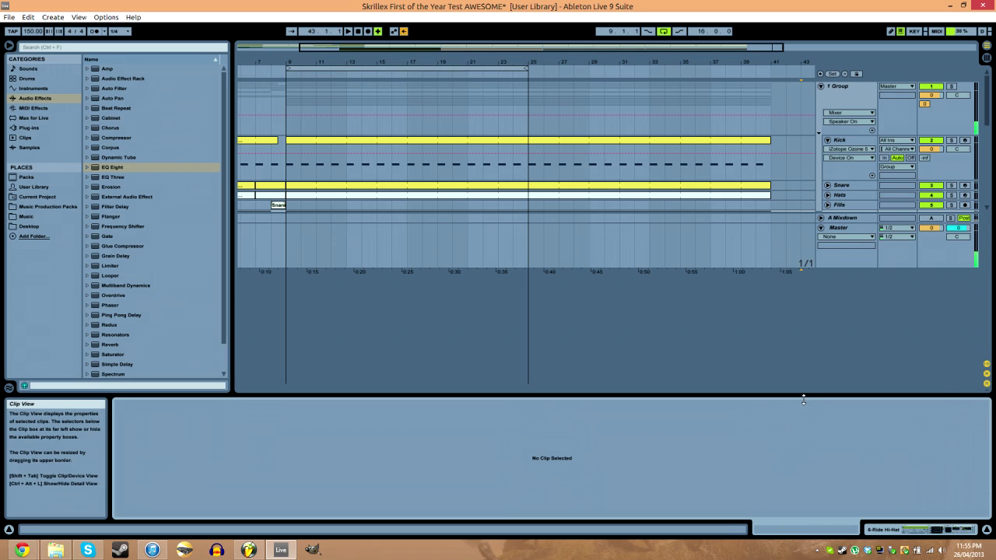
key("Tab")
key("Tab")
left_click_drag(669, 397, 696, 348)
scroll(989, 137, "down", 5)
left_click_drag(865, 350, 865, 372)
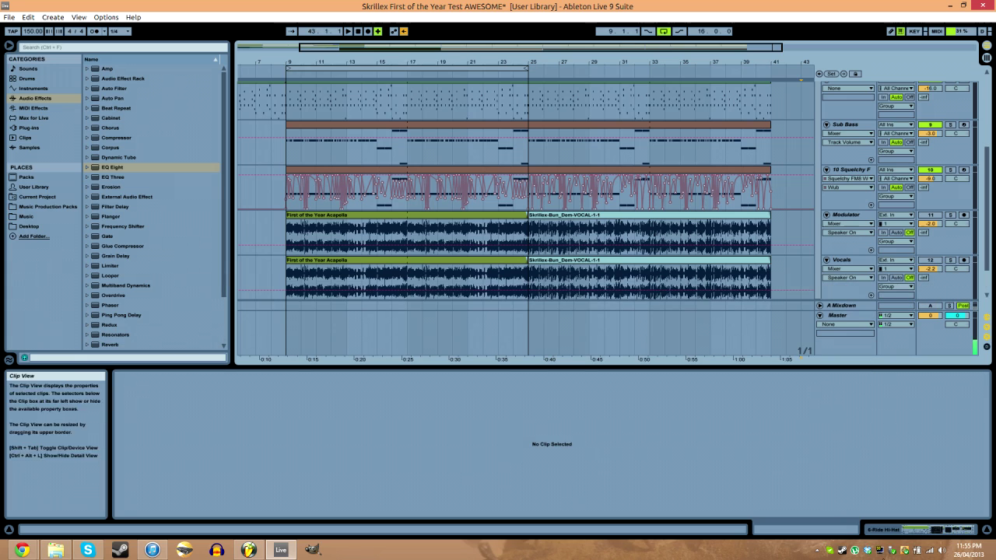
left_click(888, 532)
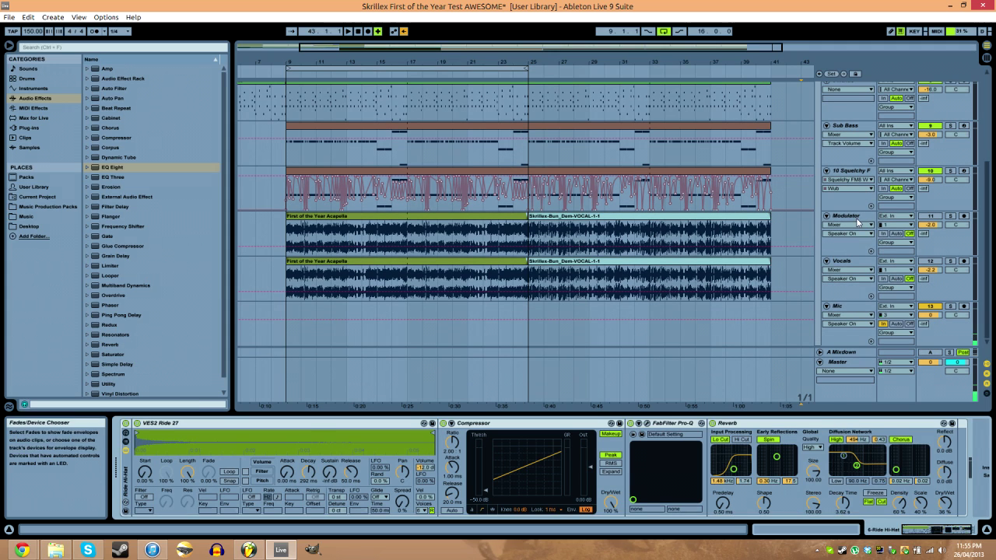
- Show the Modulator track's device chain and select its First of the Year Acapella clip
left_click(857, 216)
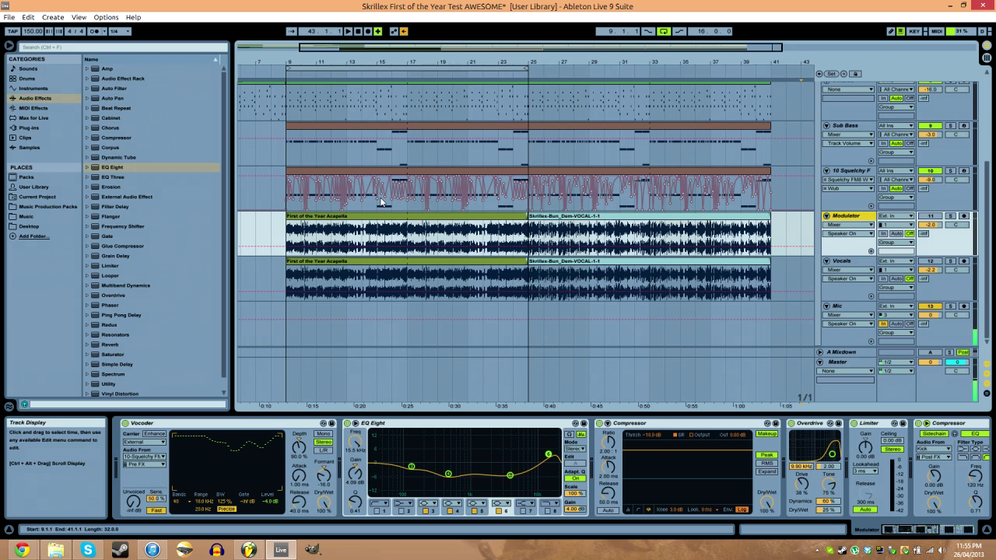
left_click(343, 221)
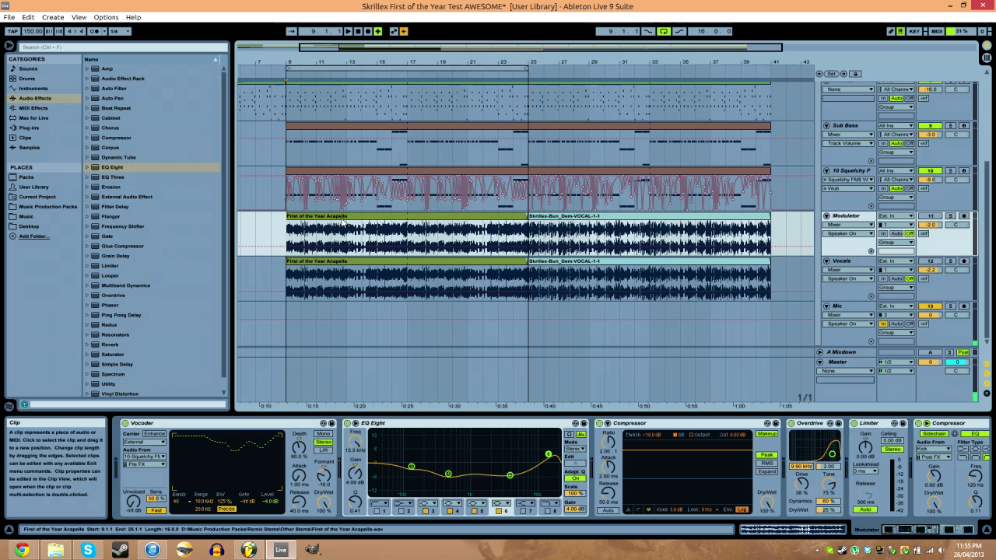
left_click(543, 237)
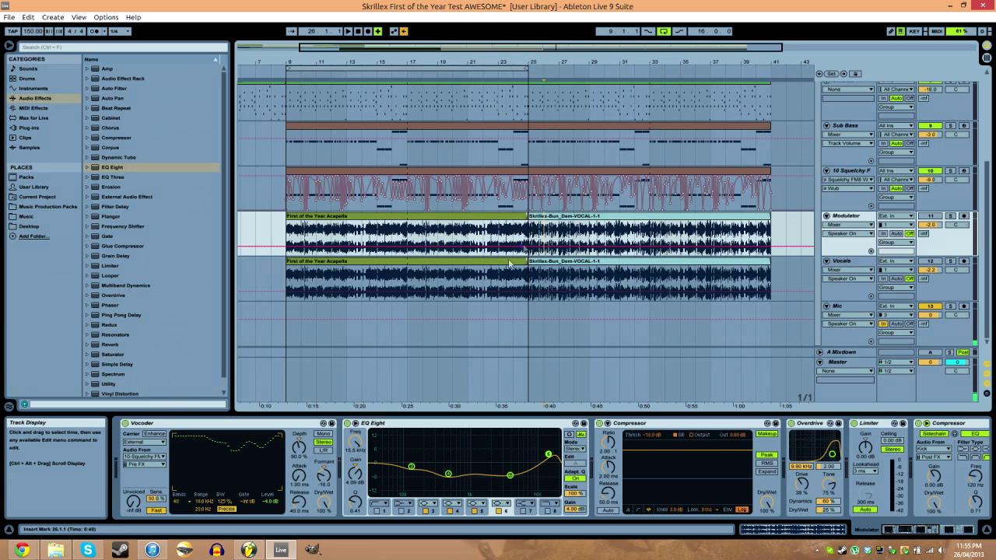
left_click(347, 218)
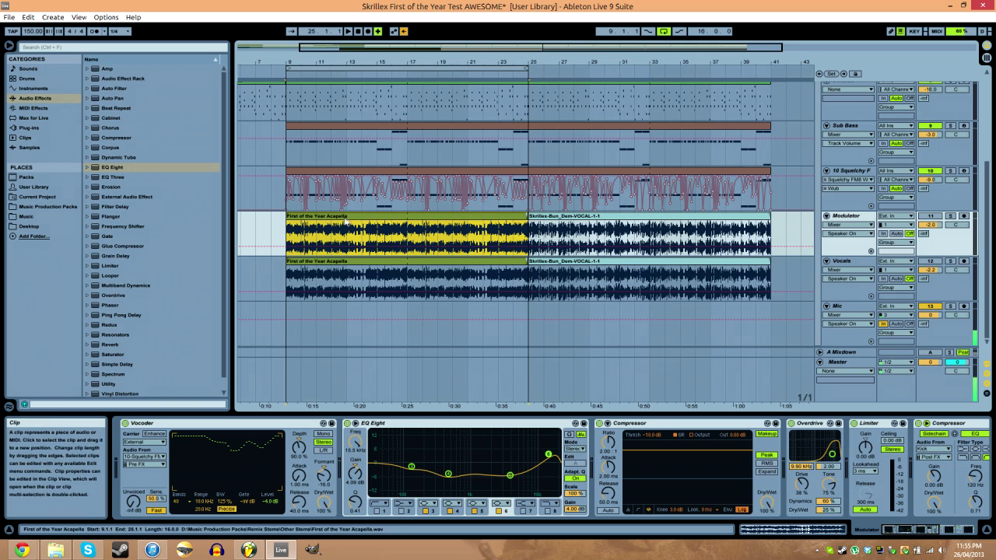
left_click(292, 233)
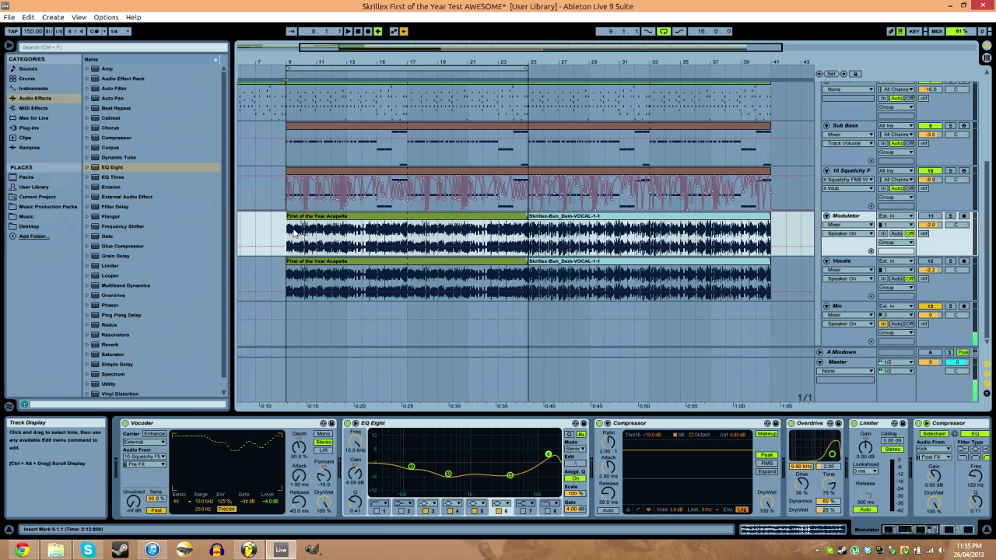
left_click(409, 218)
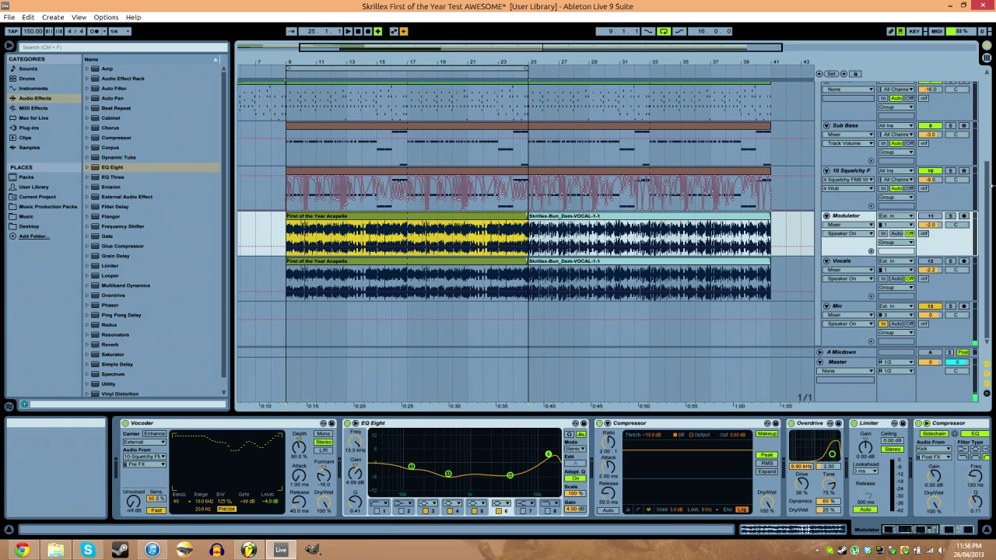
left_click(862, 208)
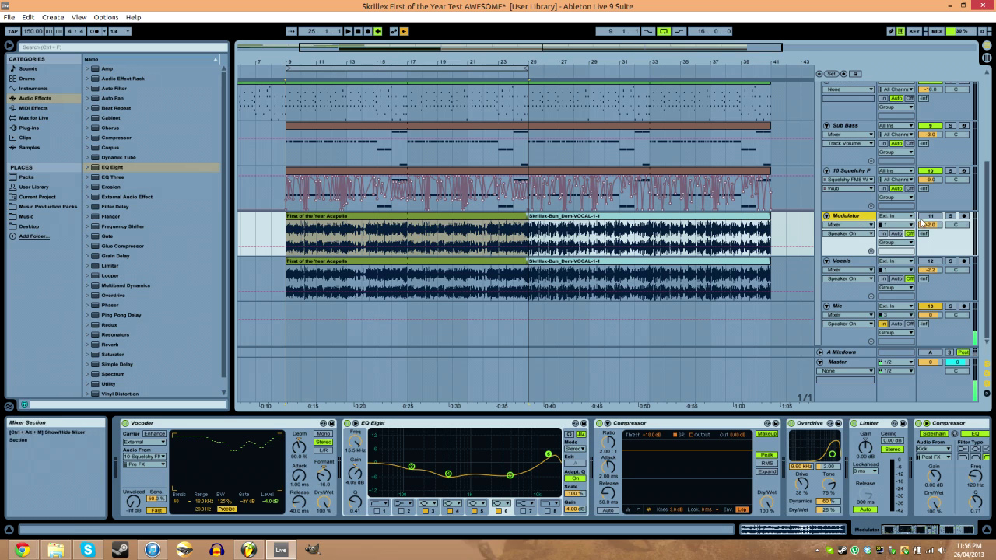
- Deactivate the 10 Squelchy FM8 Wub track and activate the Modulator track
left_click(930, 171)
left_click(930, 170)
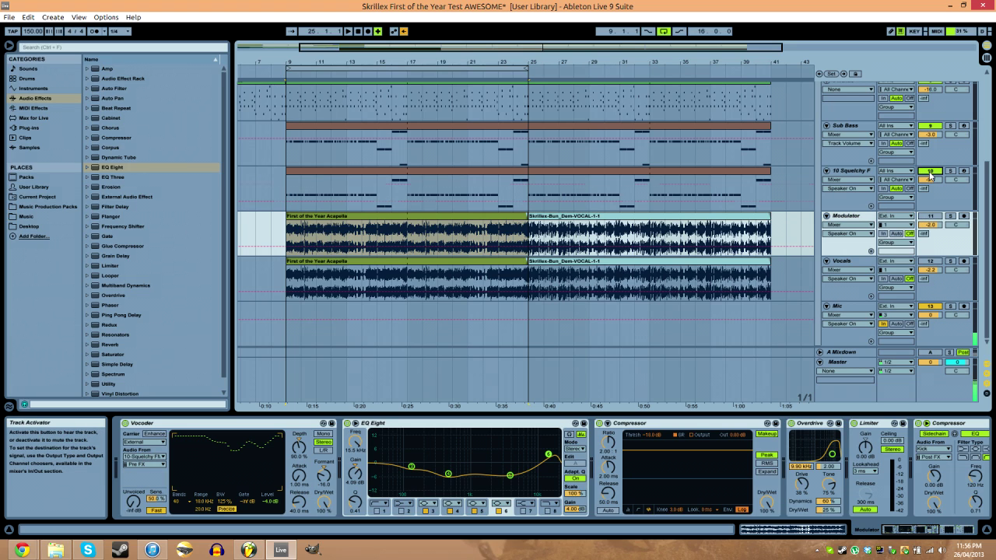
left_click(937, 164)
left_click(895, 215)
left_click(931, 220)
left_click(853, 217)
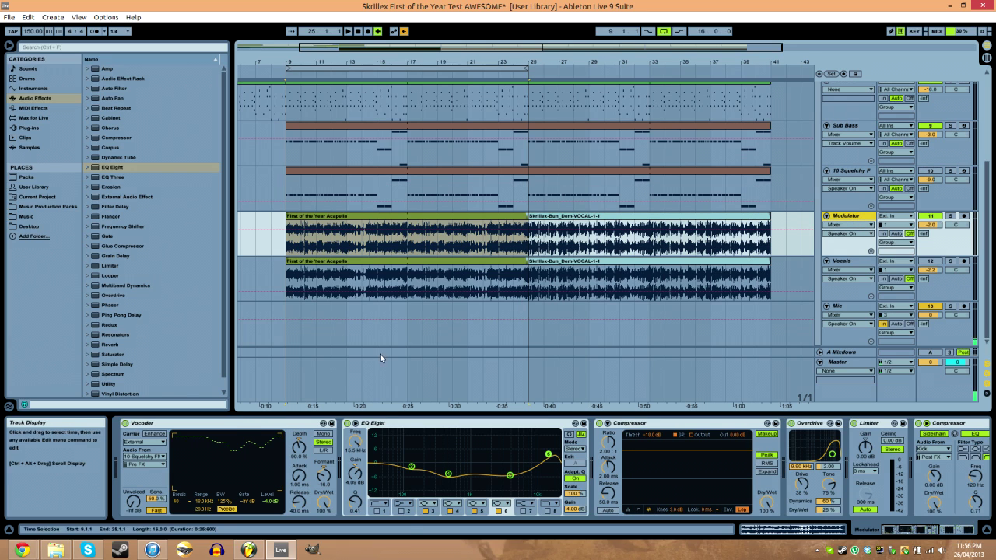
- Set the Modulator's Vocoder to an External carrier taking audio from 10-Squelchy FM8 Wub at Pre FX
left_click(151, 442)
left_click(148, 458)
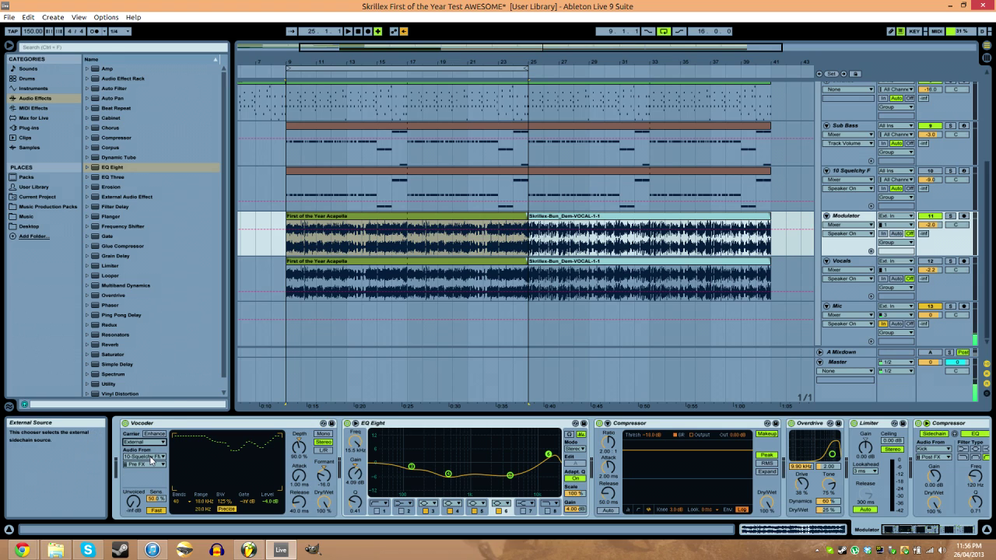
left_click(152, 458)
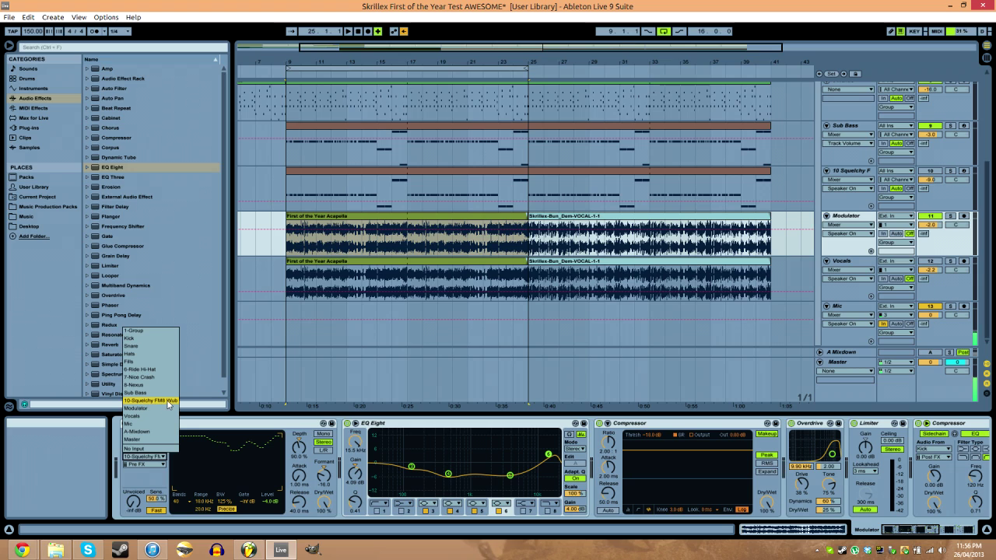
left_click(142, 400)
left_click(149, 464)
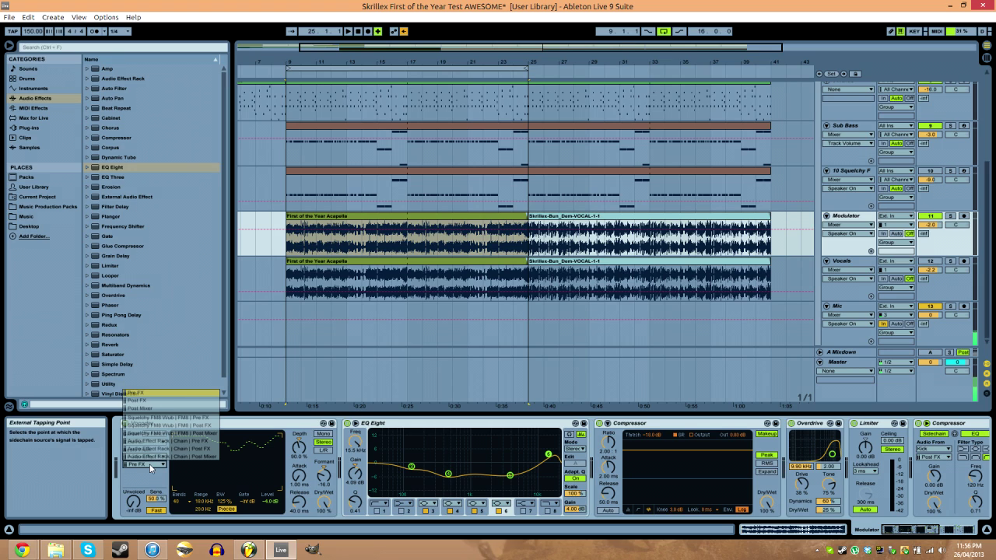
left_click(156, 395)
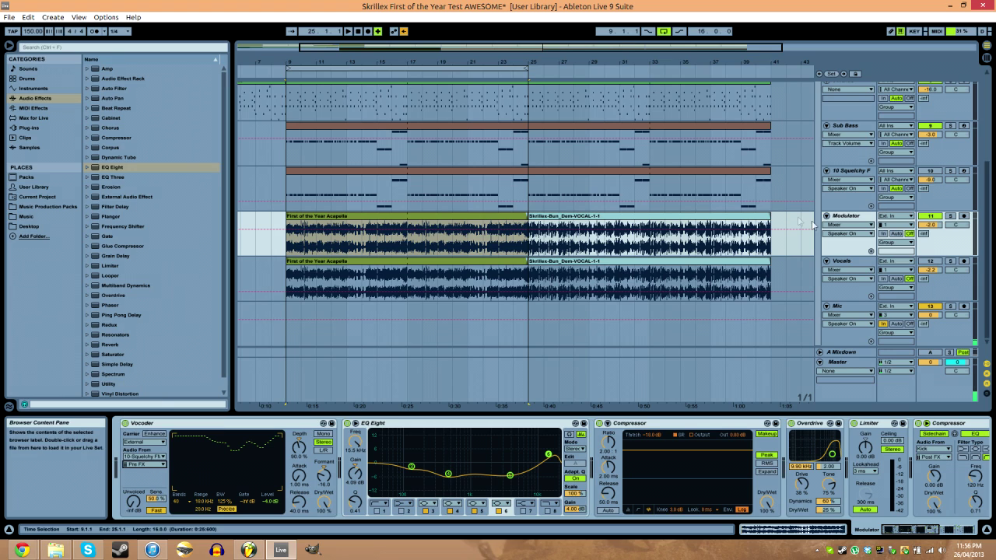
- Show the 10 Squelchy FM8 Wub track's device chain and examine its Kick and Snare sidechain Compressors
left_click(850, 185)
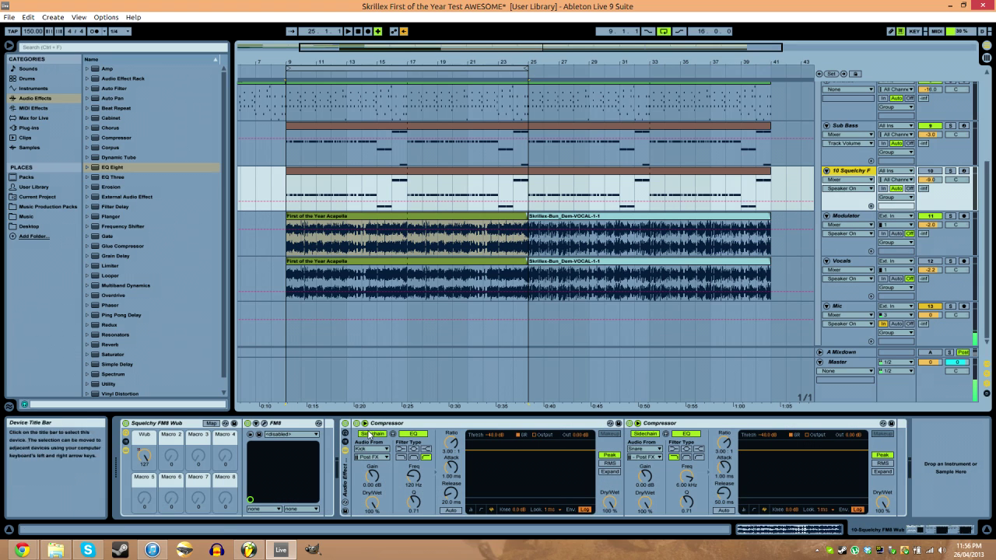
left_click(436, 434)
left_click(700, 424)
left_click(603, 423)
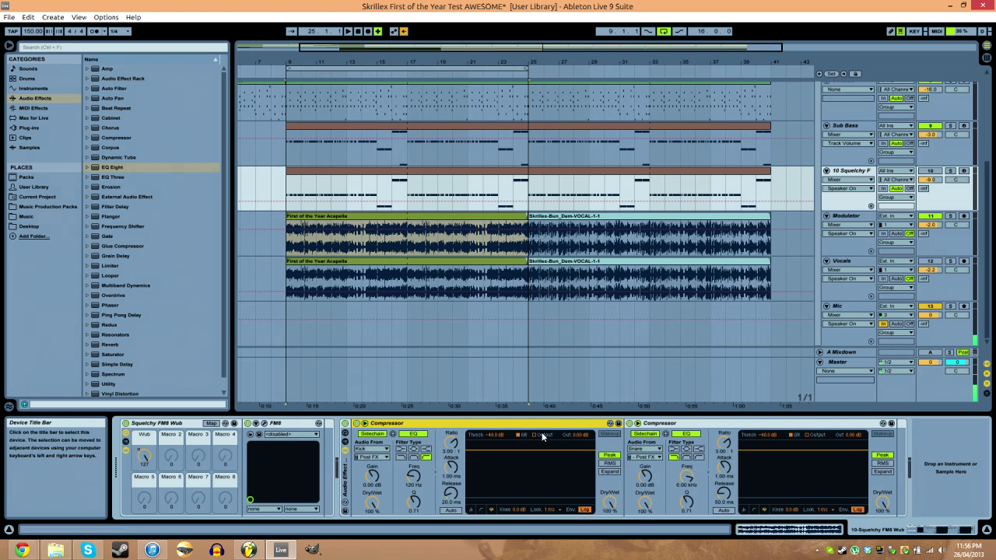
left_click(765, 337)
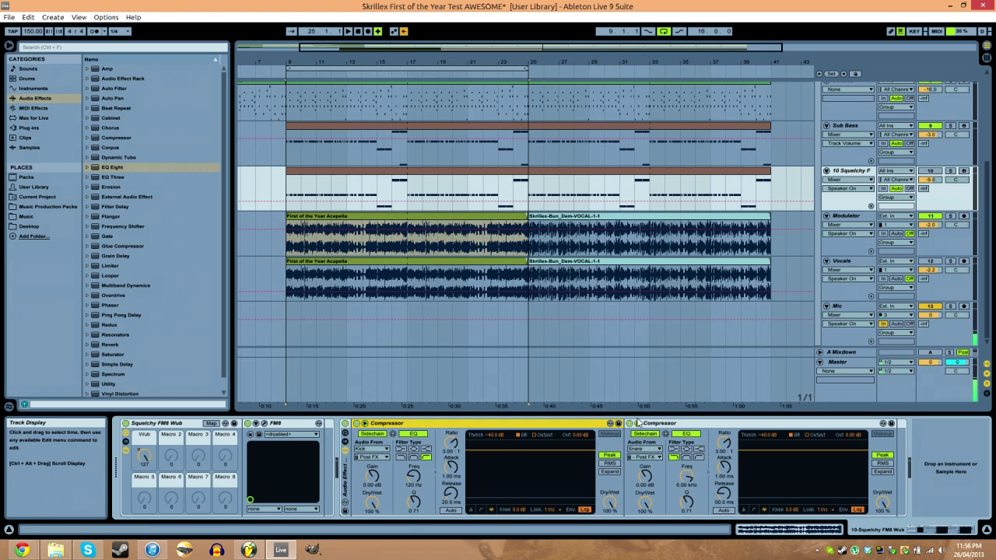
- Open the FM8 plug-in window, review its Effects and Expert operator pages, and close it
left_click(266, 424)
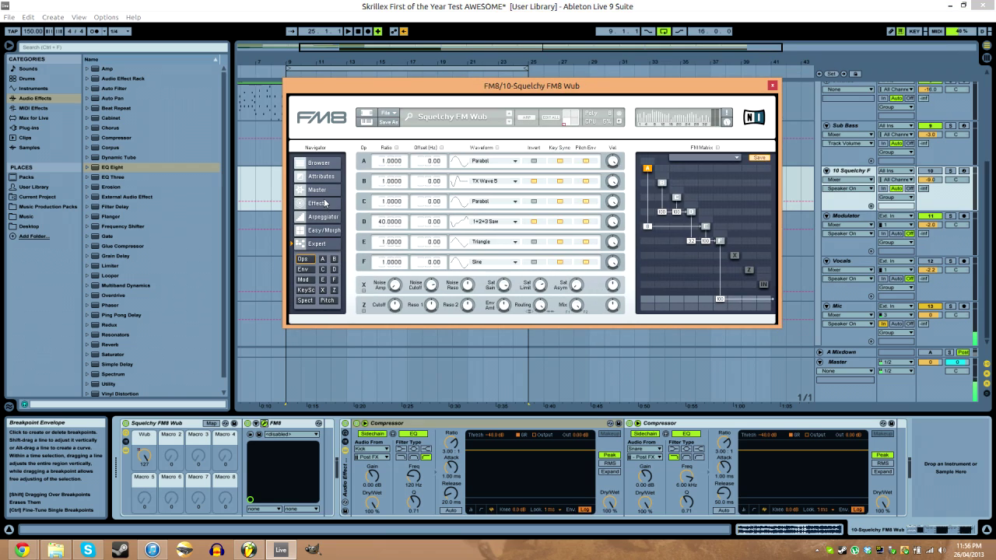
left_click(326, 203)
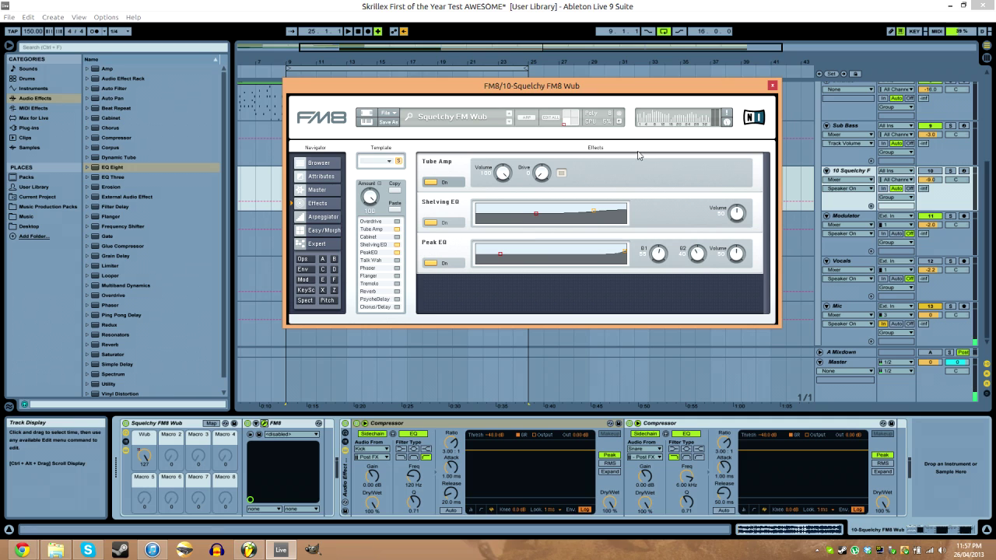
left_click(317, 243)
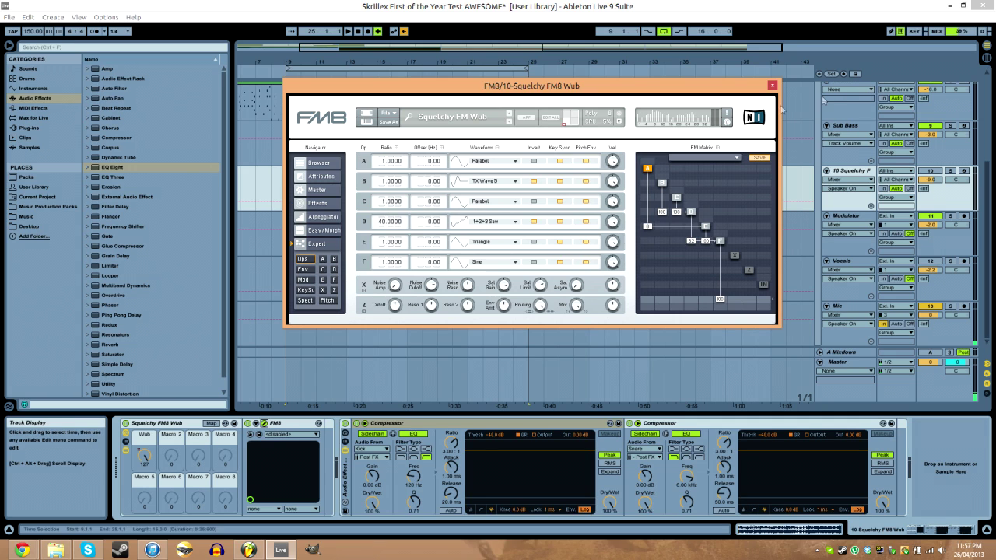
left_click(772, 85)
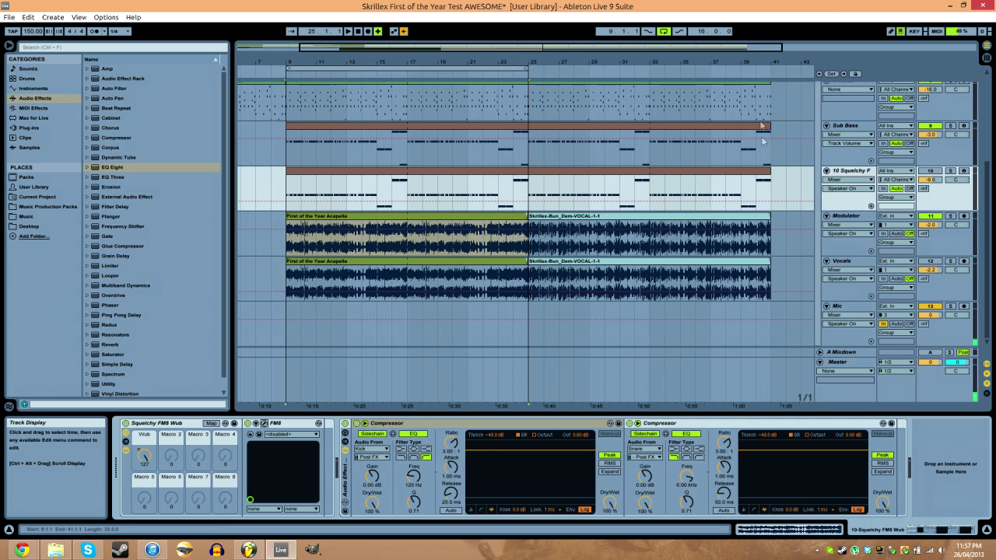
- Return to the Modulator track's Vocoder, examine its Unvoiced level and filter bank curve, and audition the vocoded section
left_click(847, 176)
left_click(343, 238)
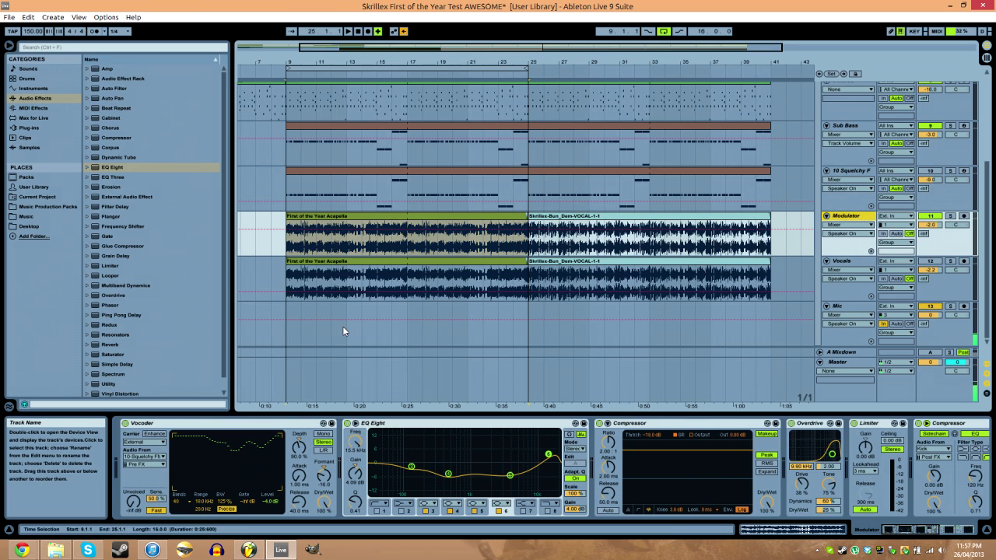
left_click(294, 425)
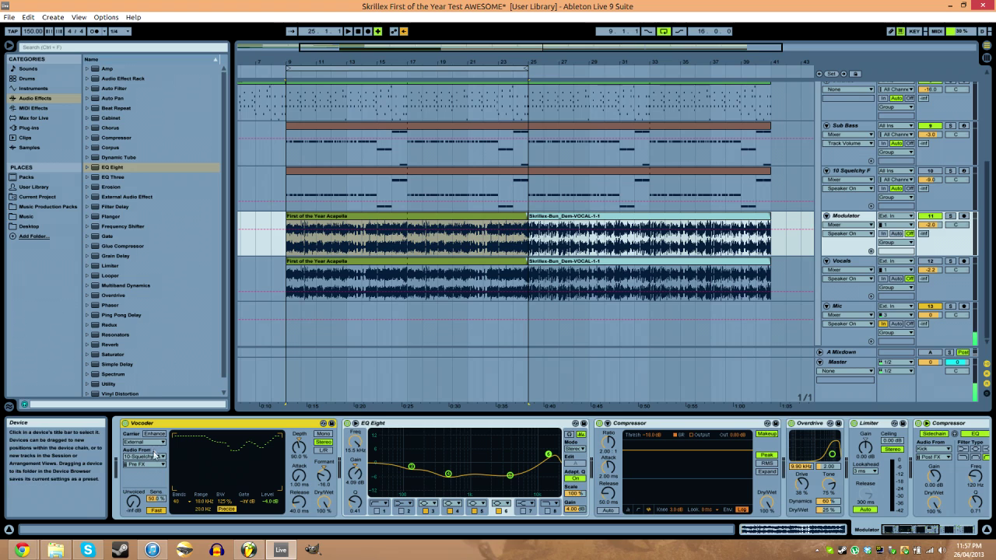
left_click(133, 500)
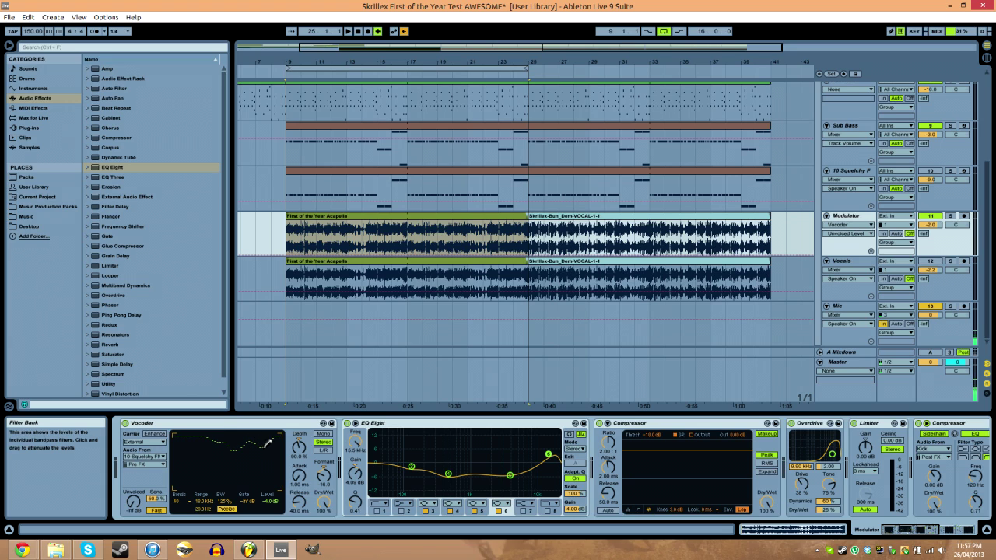
left_click_drag(246, 438, 211, 437)
key("space")
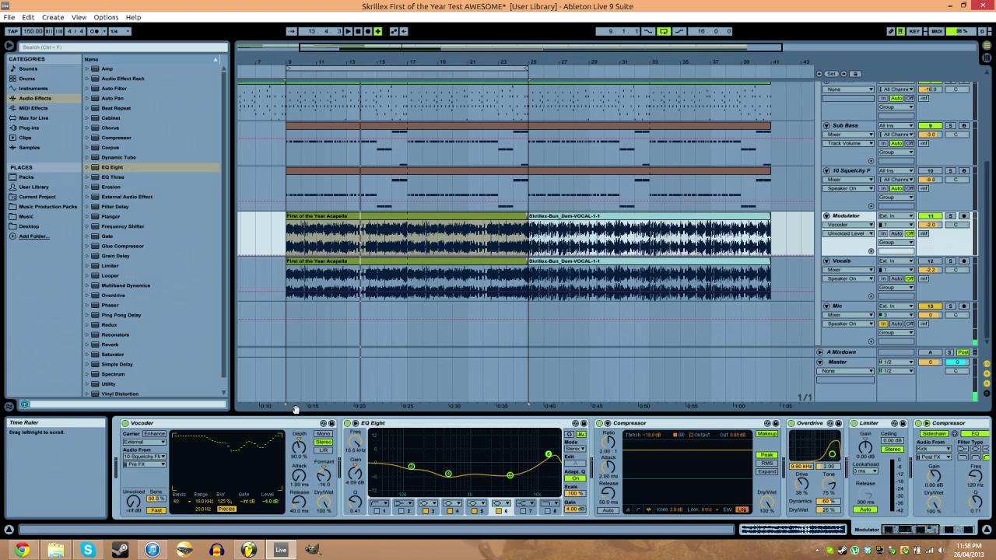
- Examine the Vocoder's filter bank settings: number of bands, lower and upper range, bandwidth, gate and output level
left_click(268, 432)
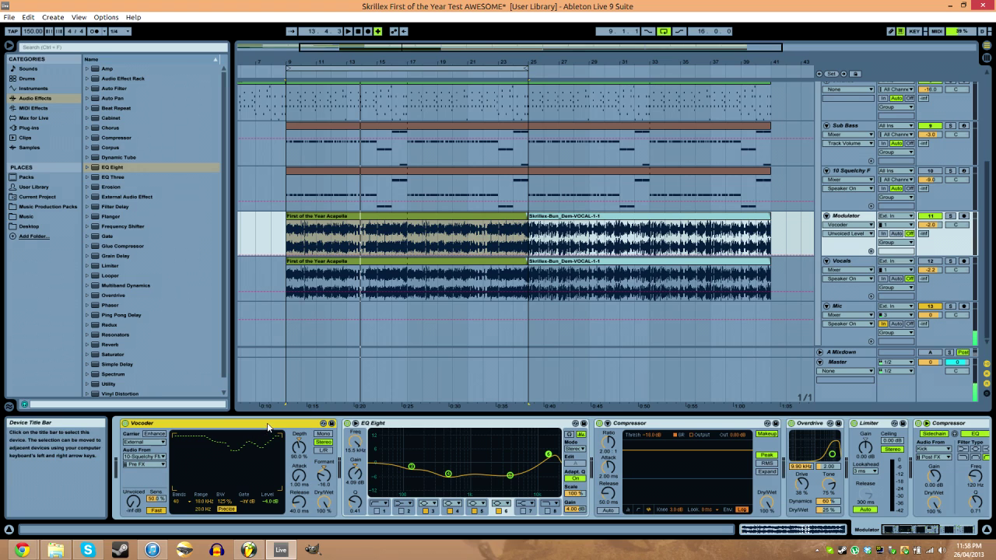
left_click(189, 503)
left_click(184, 497)
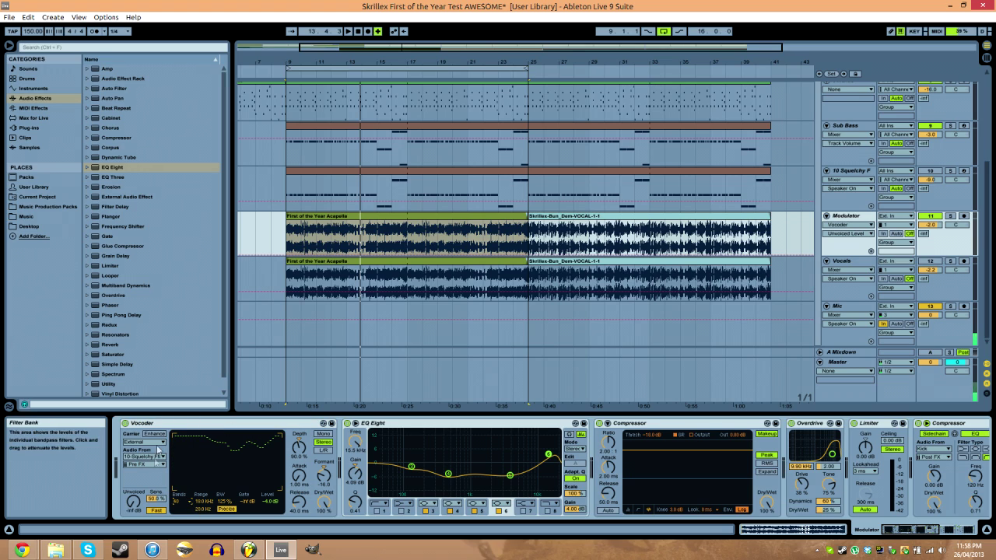
left_click(295, 426)
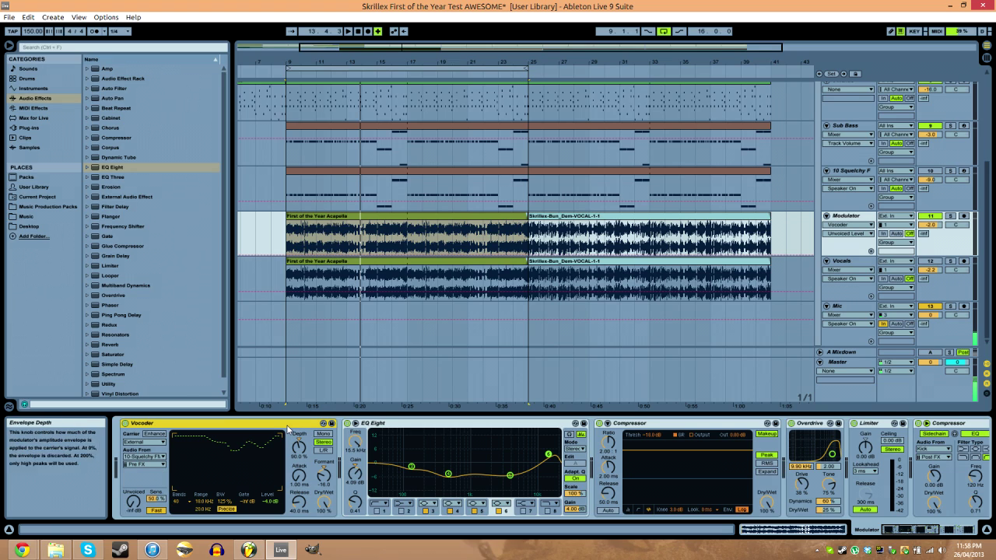
left_click(206, 510)
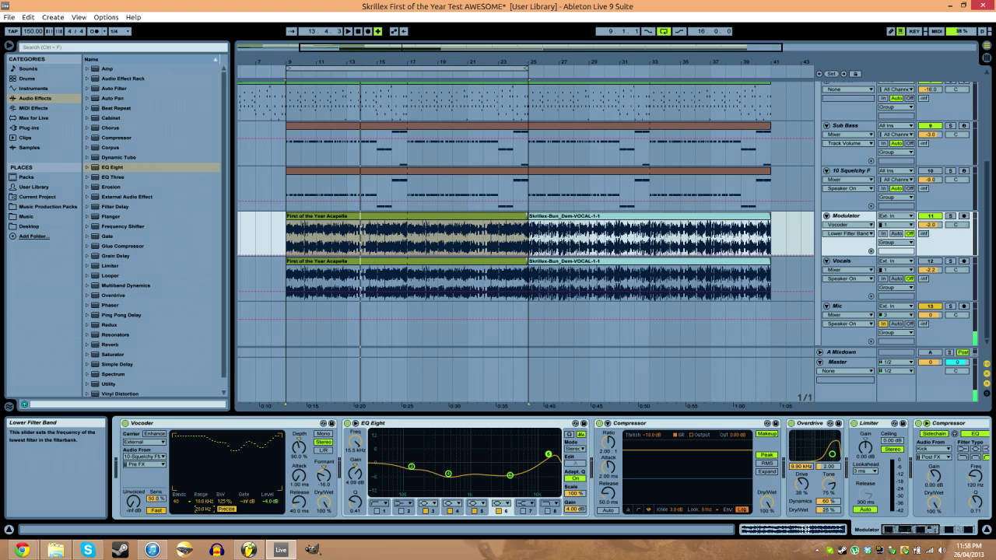
left_click(204, 509)
left_click(204, 501)
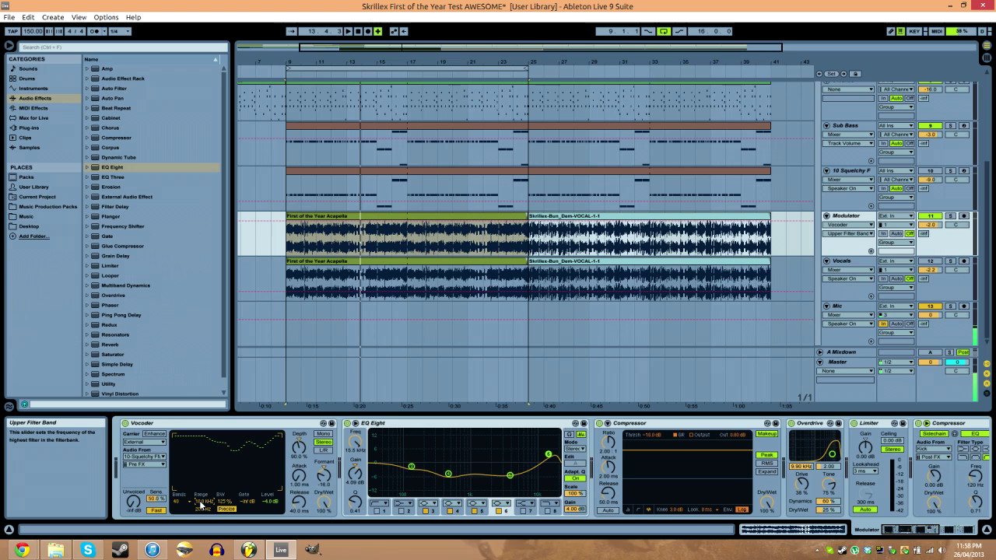
left_click(222, 503)
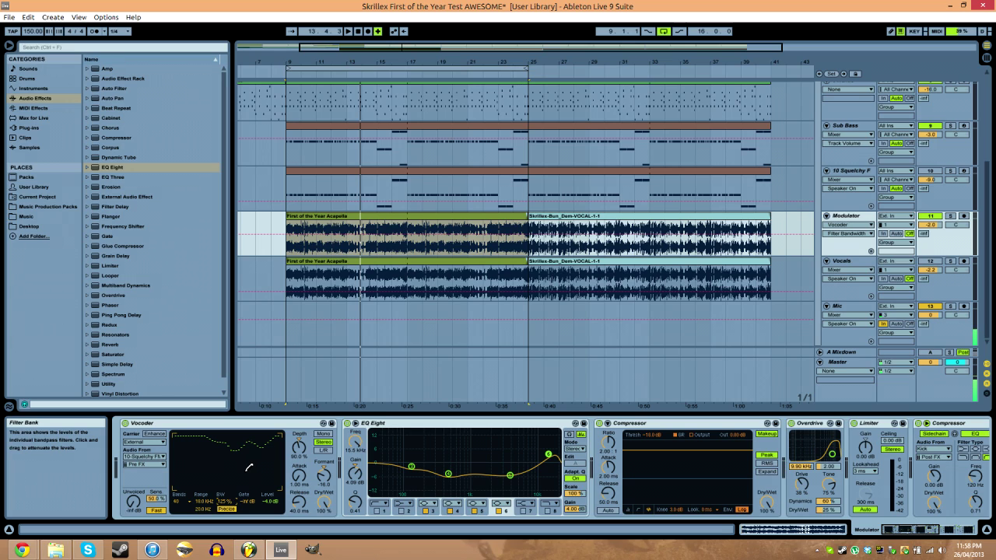
left_click(274, 501)
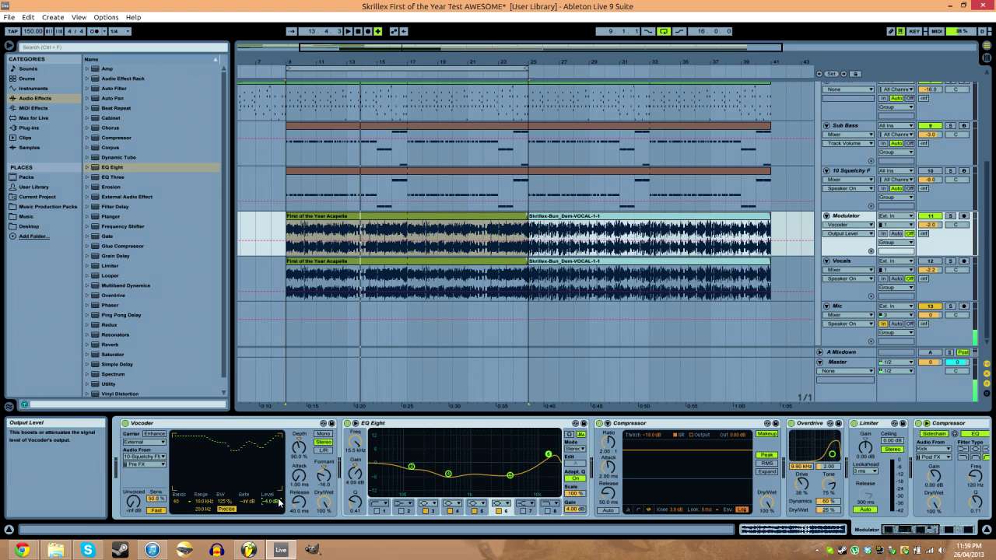
left_click(274, 425)
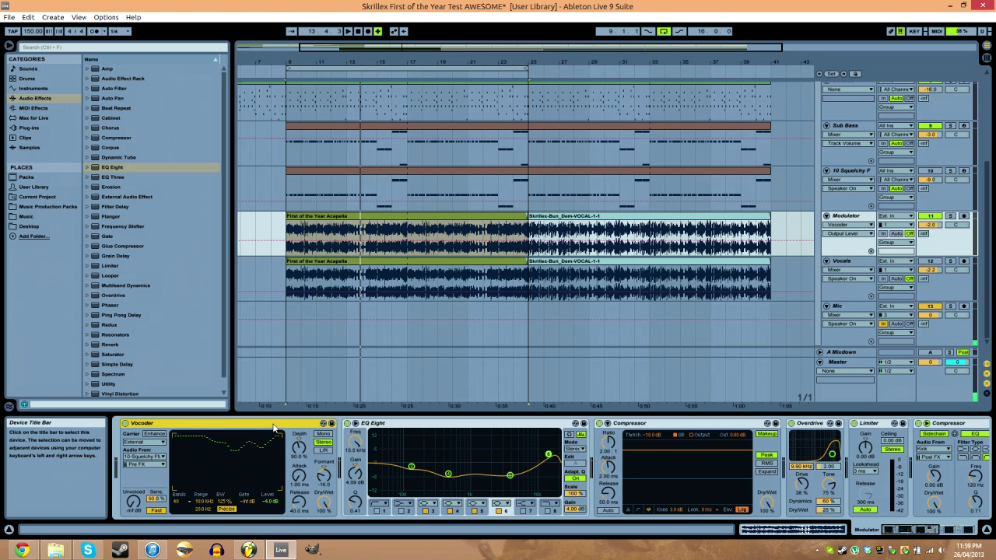
- Set the Vocoder's Depth to 0% and play the loop to hear the difference
left_click(298, 447)
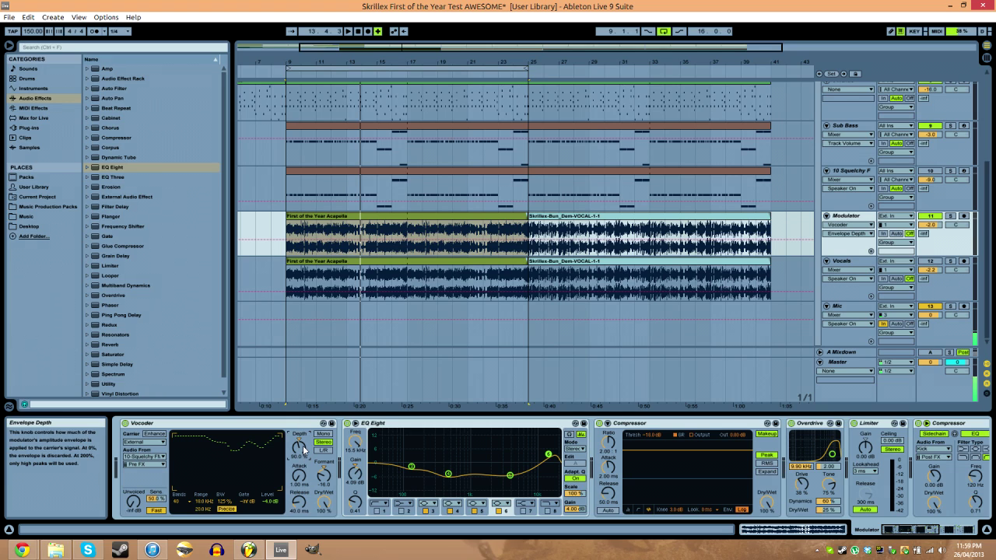
left_click_drag(298, 447, 299, 482)
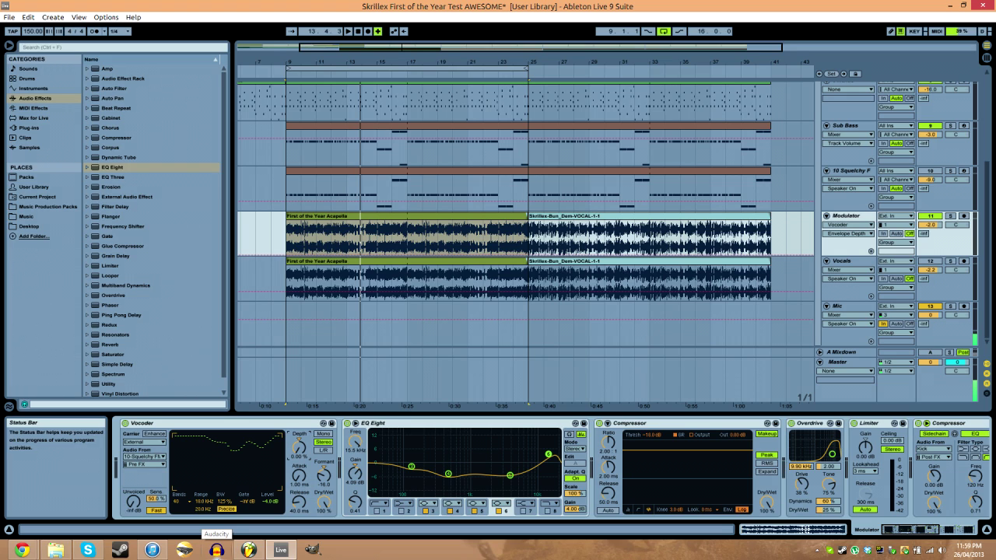
key("space")
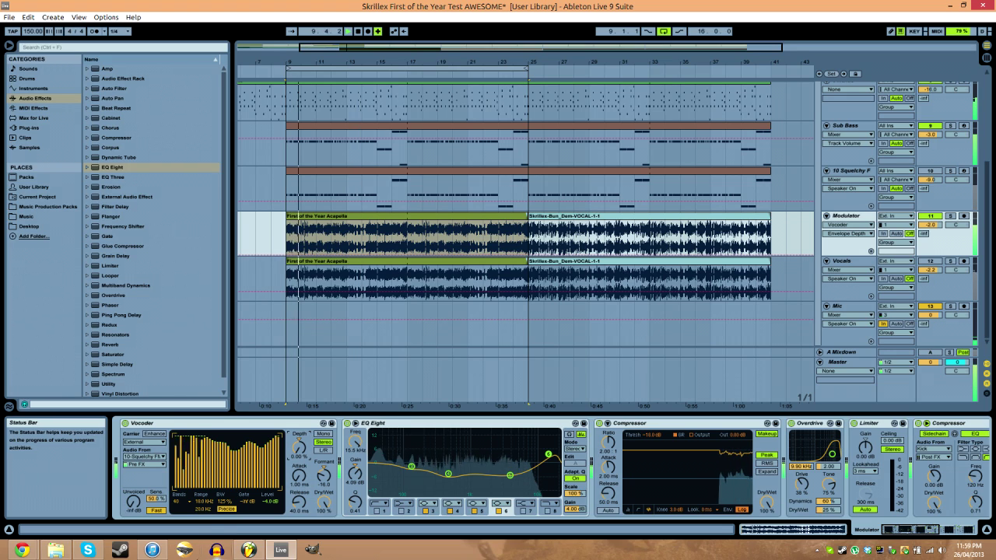
mouse_move(153, 550)
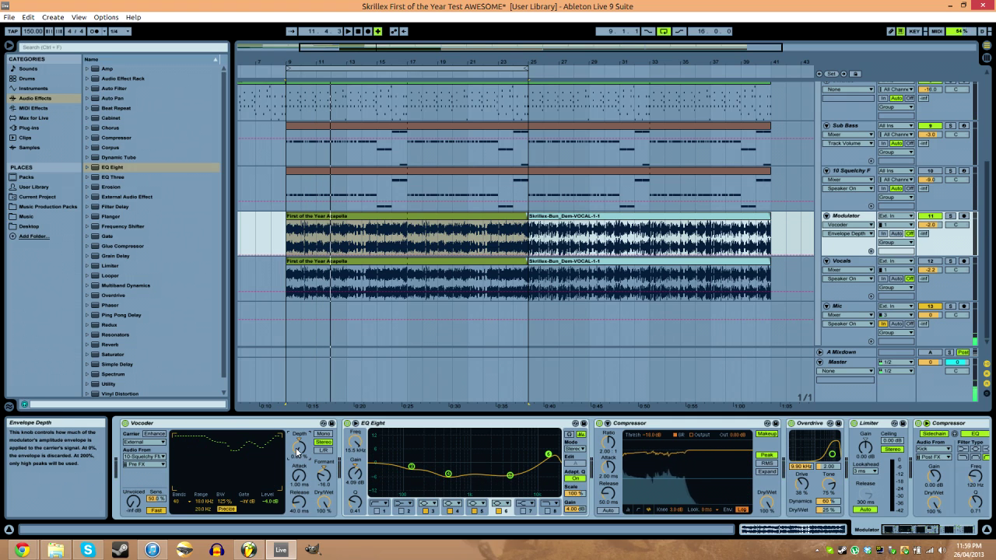
- Raise the Vocoder's Depth to 200% and audition the loop with that setting
left_click_drag(298, 452, 299, 420)
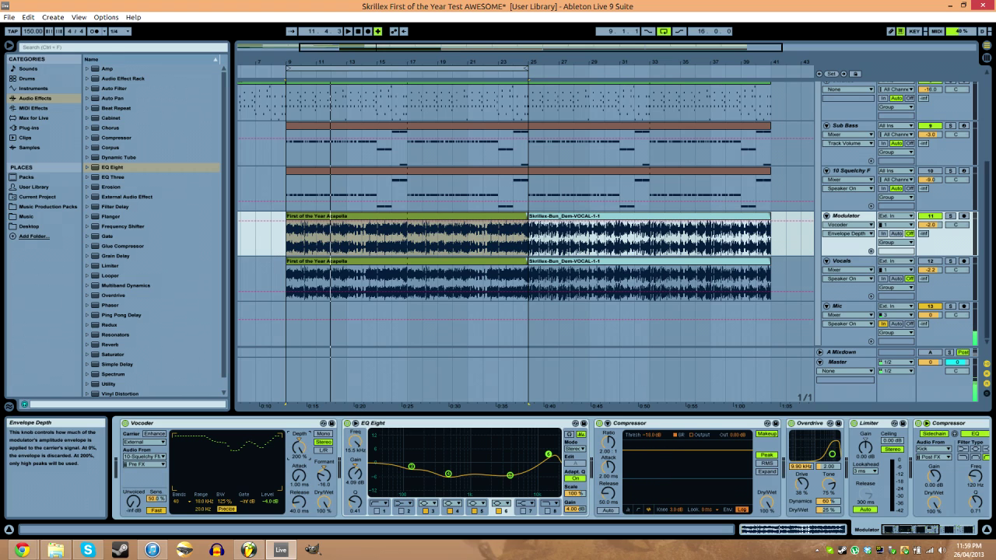
left_click(291, 426)
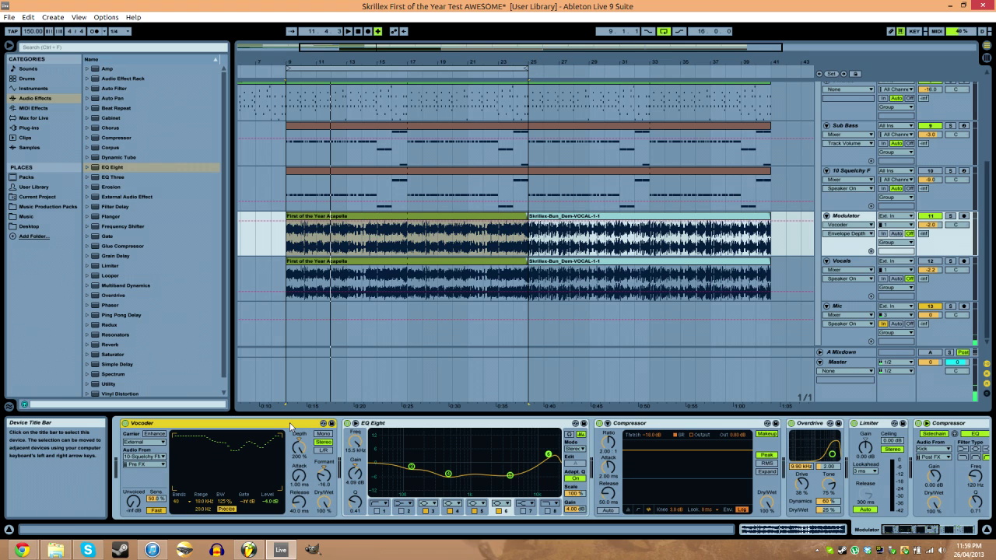
key("space")
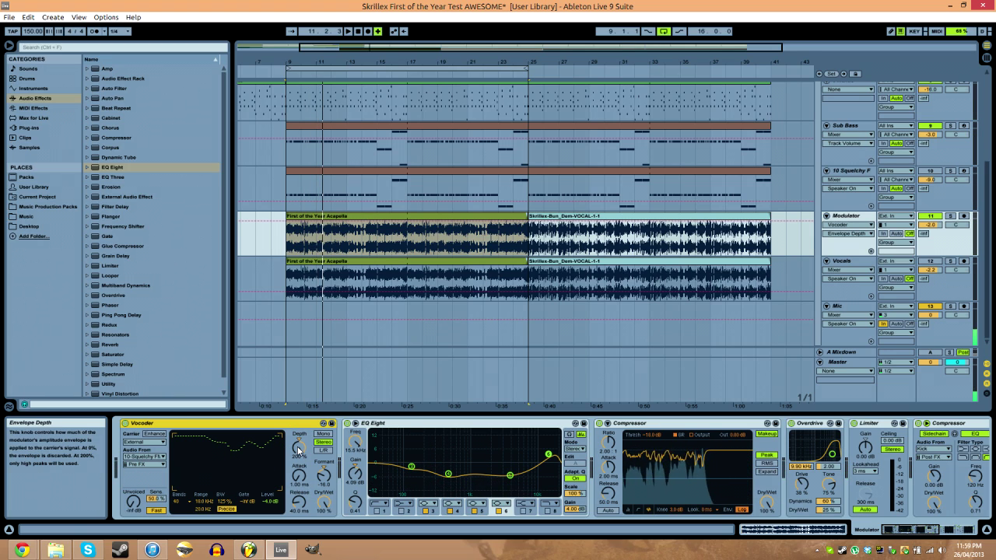
- Set the Vocoder's Depth to 90%
mouse_move(298, 450)
left_mouse_down()
mouse_move(298, 479)
mouse_move(299, 445)
left_mouse_up()
scroll(299, 445, "up", 5)
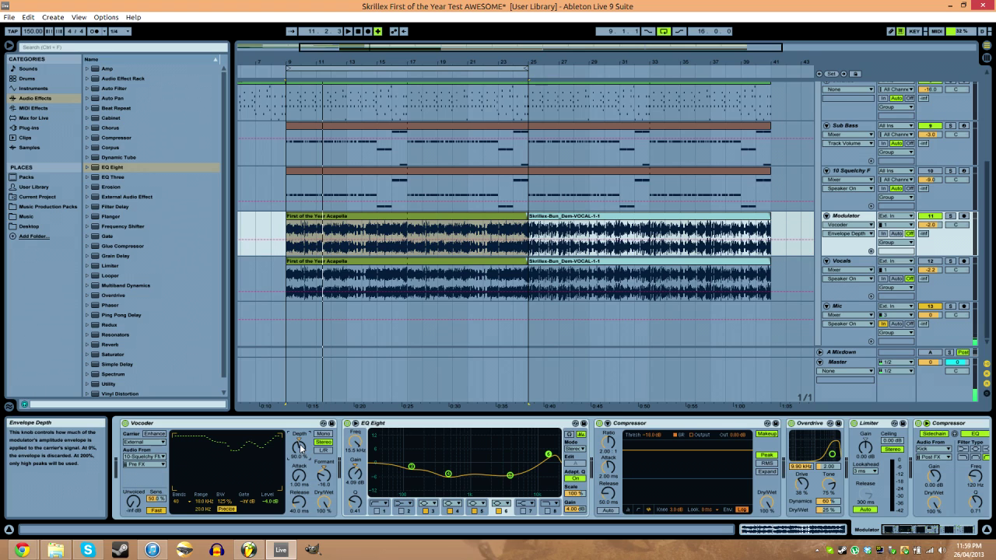
left_click(299, 426)
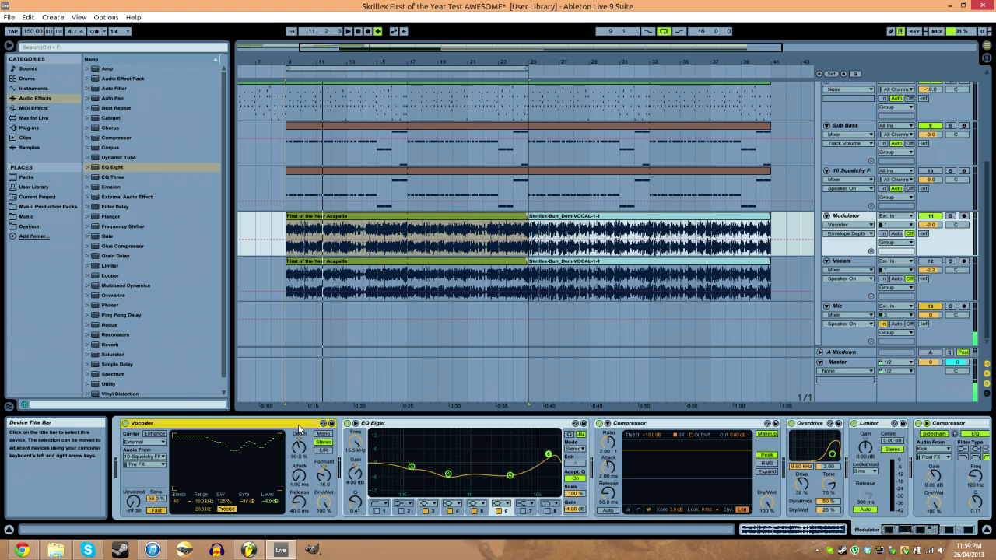
- Set the Vocoder's Formant to 0 and play the First of the Year Acapella section from bar 9
left_click(324, 483)
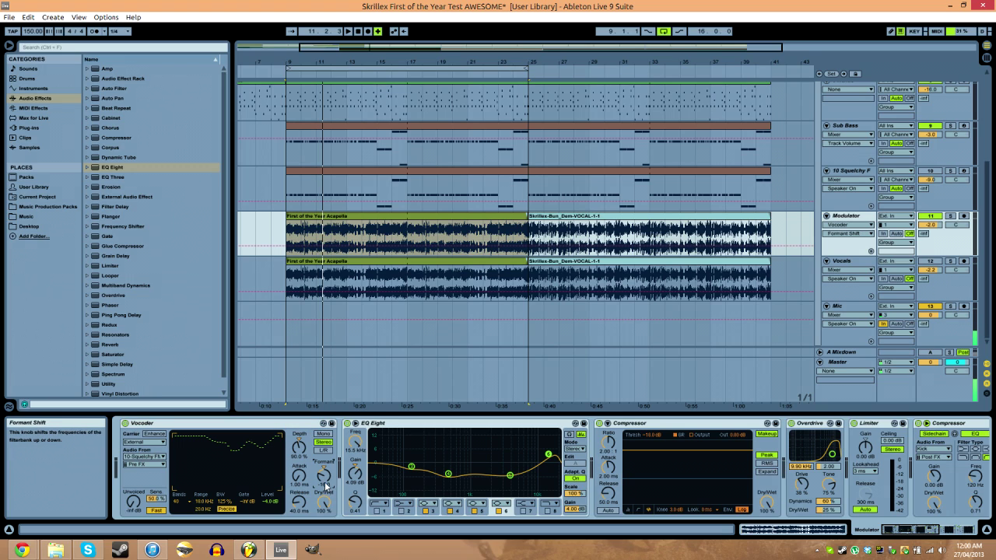
left_click(304, 426)
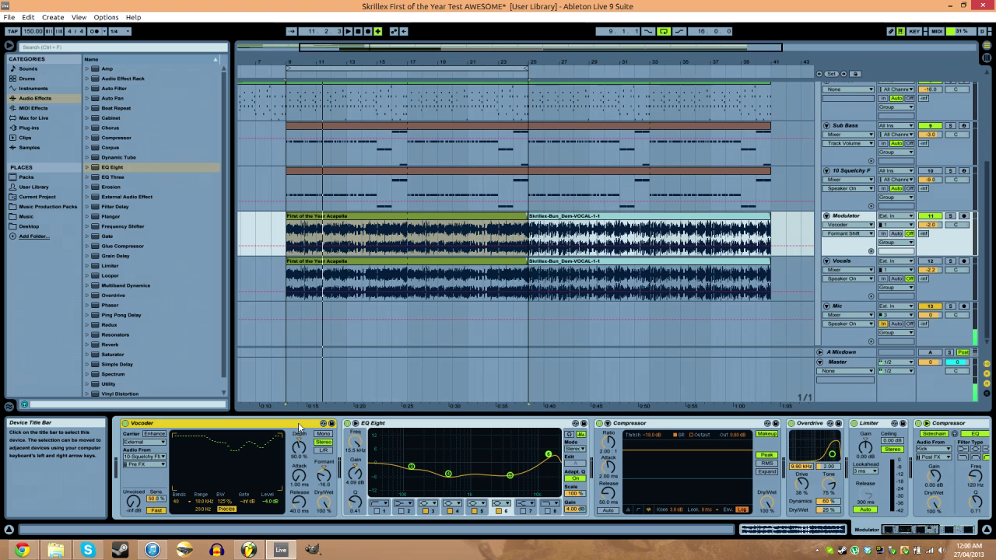
left_click(329, 471)
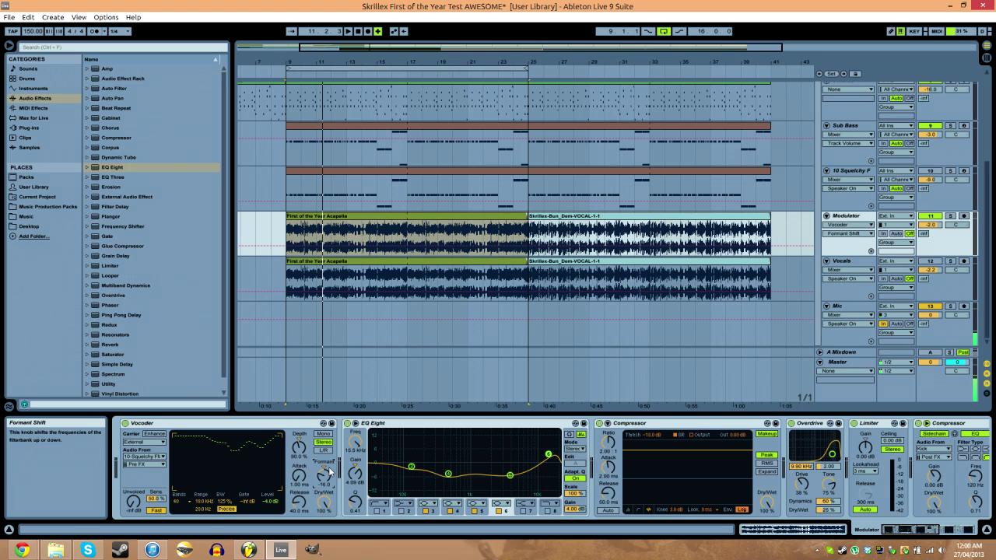
left_click(294, 248)
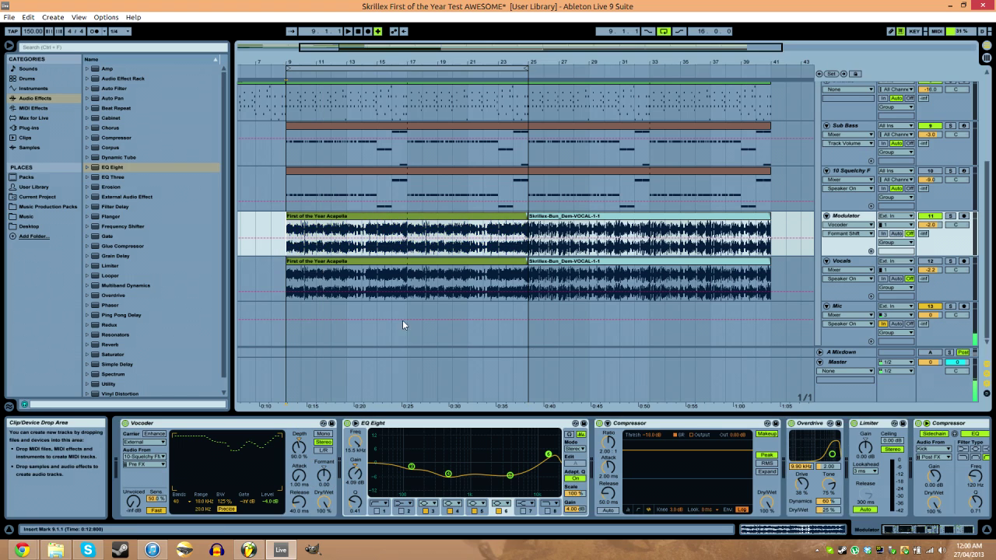
key("space")
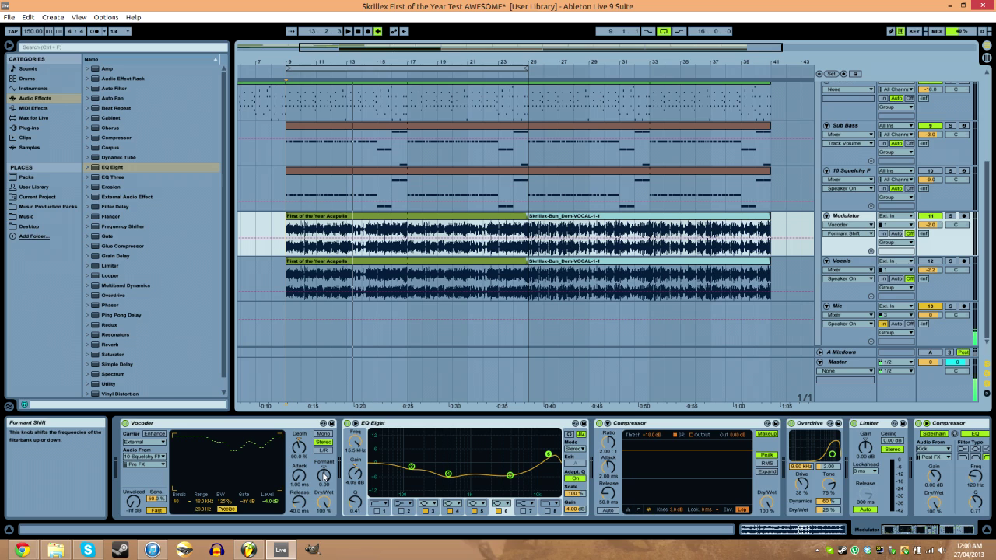
- Set the Vocoder's Formant to -16.0, audition the section, and select the Modulator's EQ Eight
key("space")
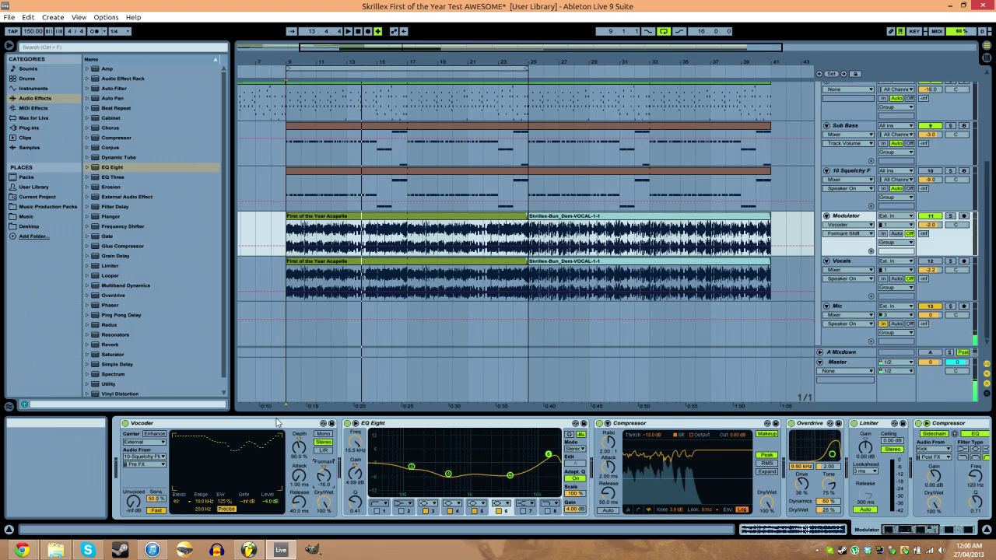
left_click(312, 423)
left_click(434, 441)
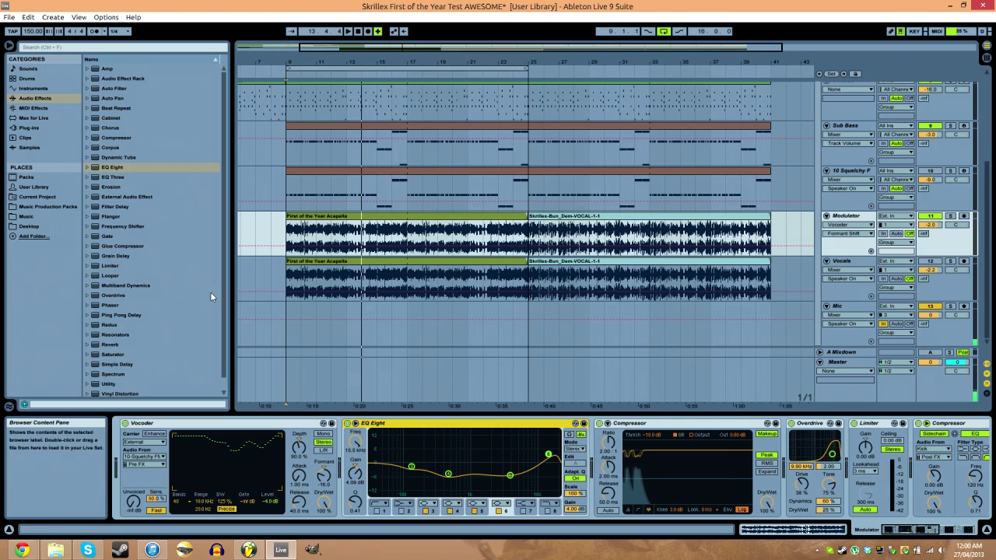
- Select the Vocoder's Stereo mode, then examine the EQ Eight and select its low band at 125 Hz
left_click(324, 443)
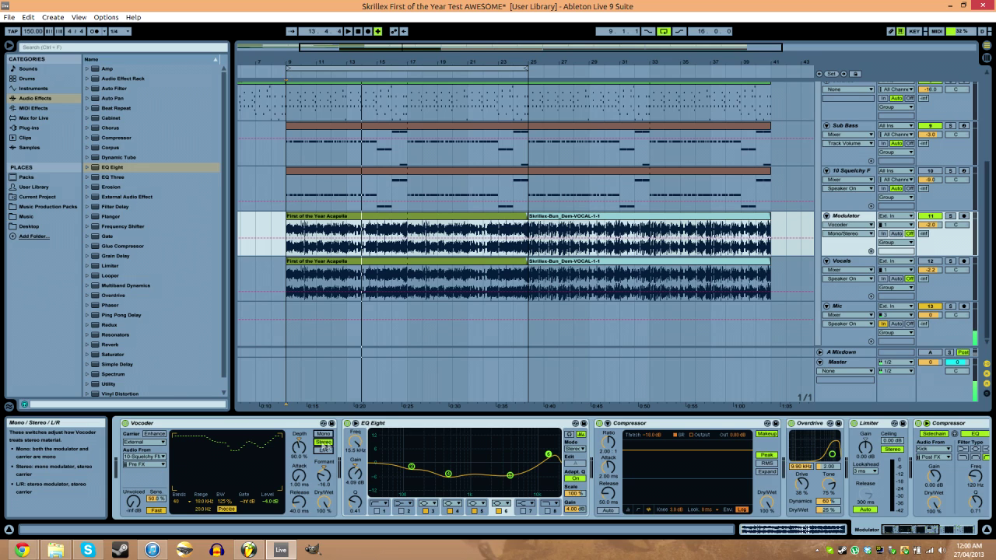
left_click(313, 425)
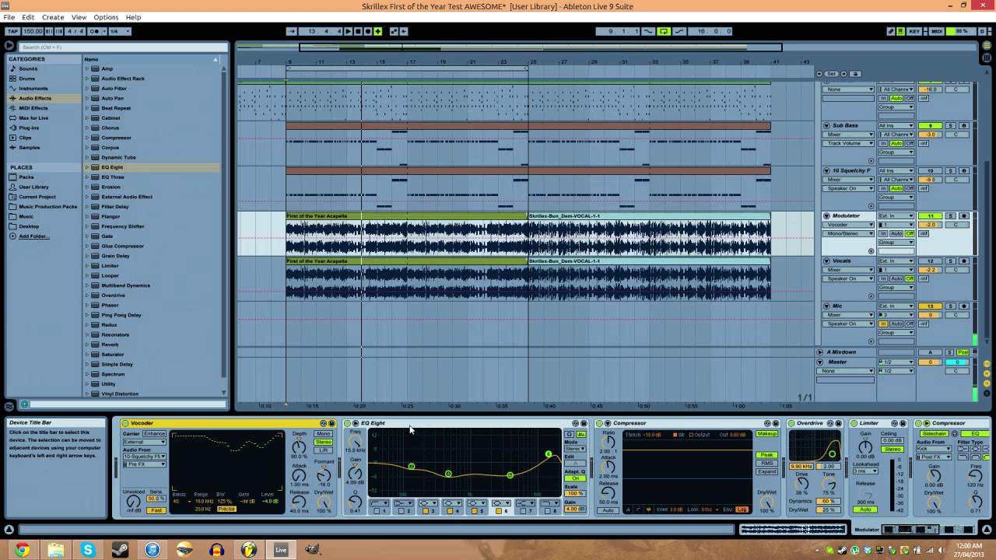
left_click(379, 425)
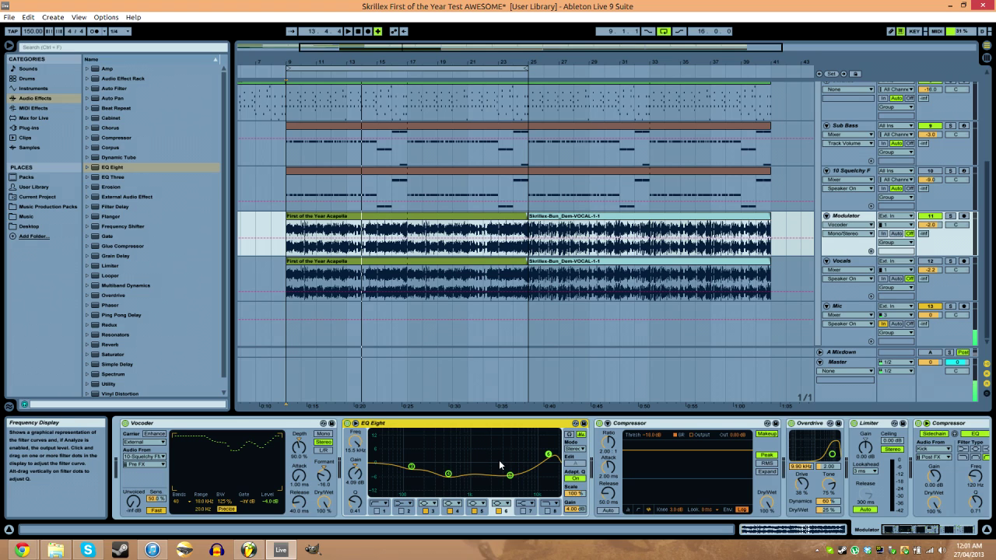
left_click(283, 426)
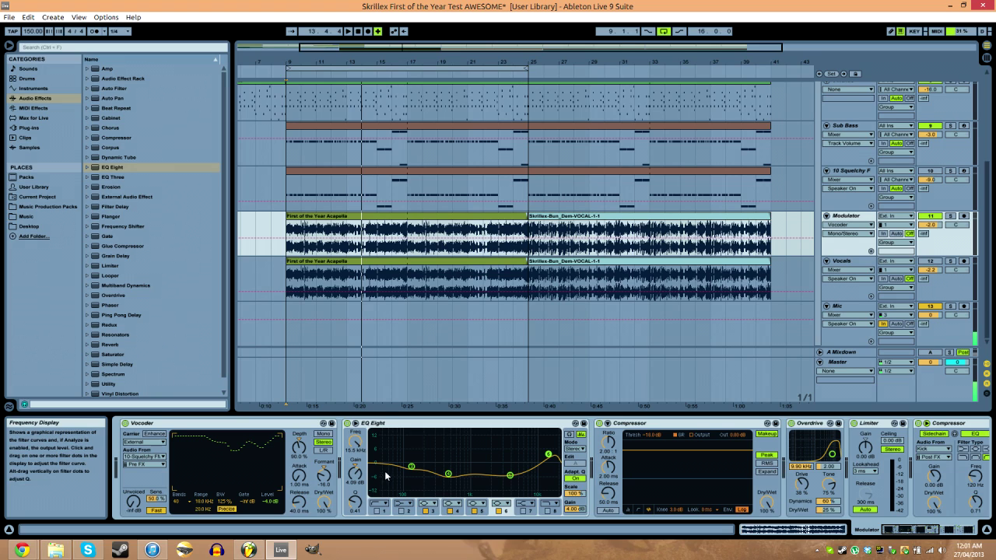
left_click(412, 468)
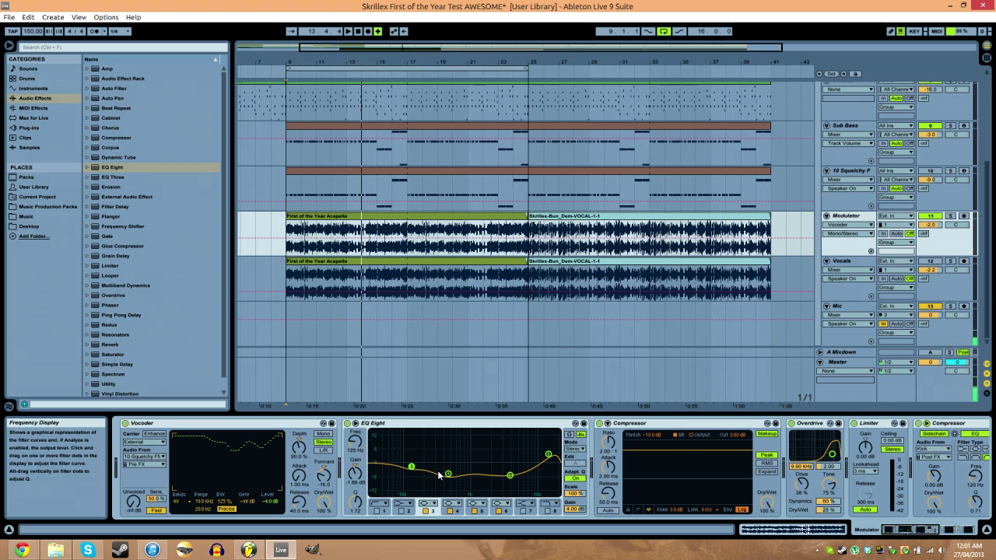
left_click(543, 424)
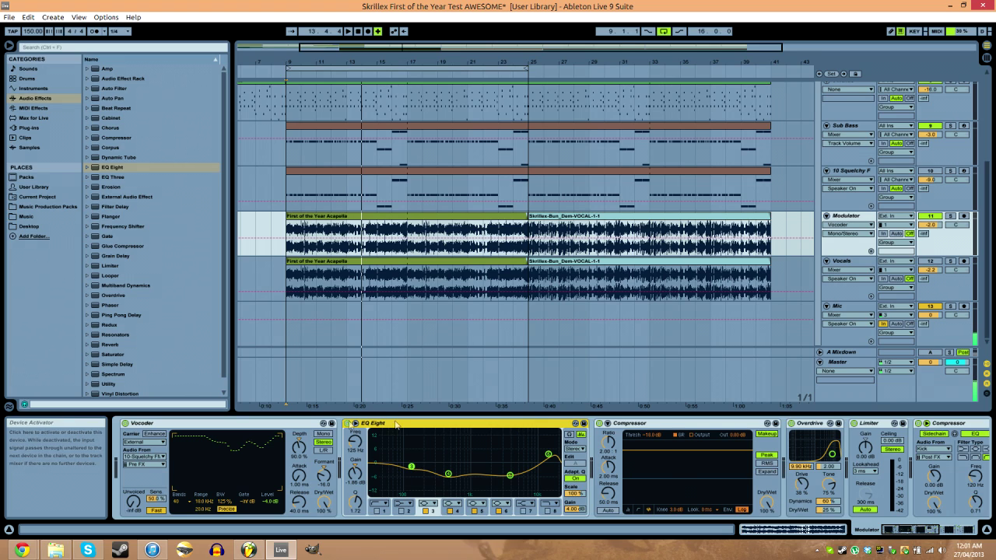
- Audition the loop with the Compressor after the EQ Eight bypassed, and switch that Compressor back on
left_click(688, 430)
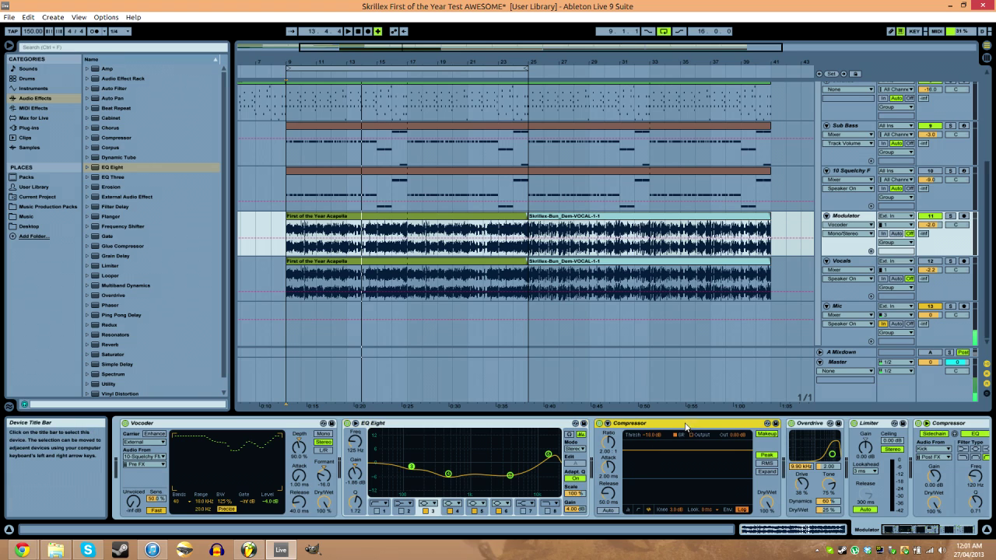
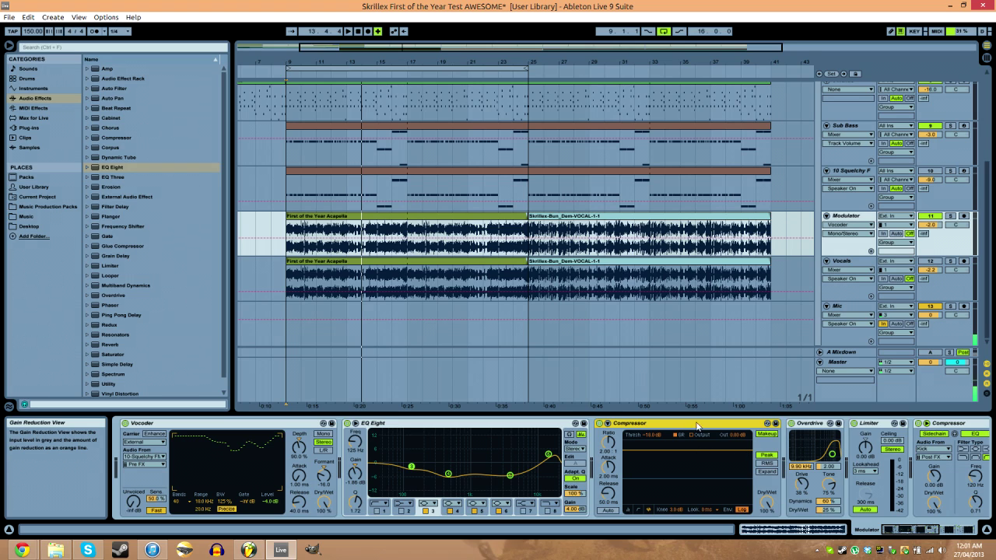
left_click(600, 424)
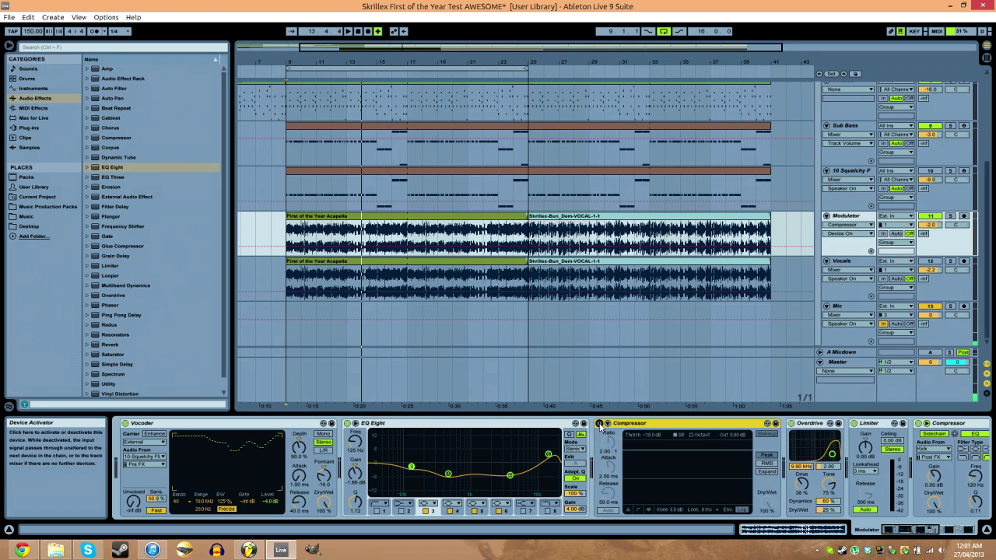
key("space")
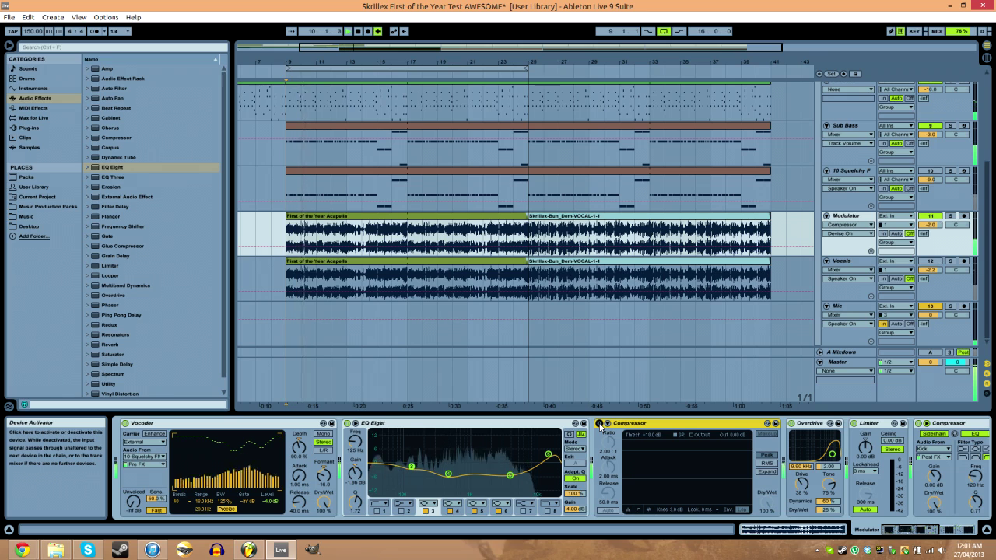
left_click(600, 424)
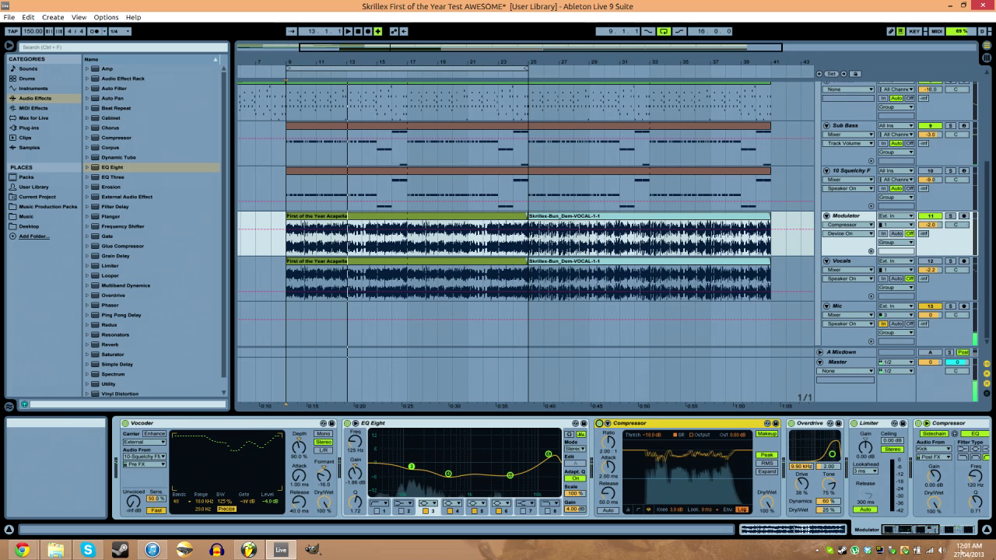
- Examine the Modulator's effects after the EQ Eight and select the Vocoder's Formant control
left_click(903, 530)
left_click(894, 531)
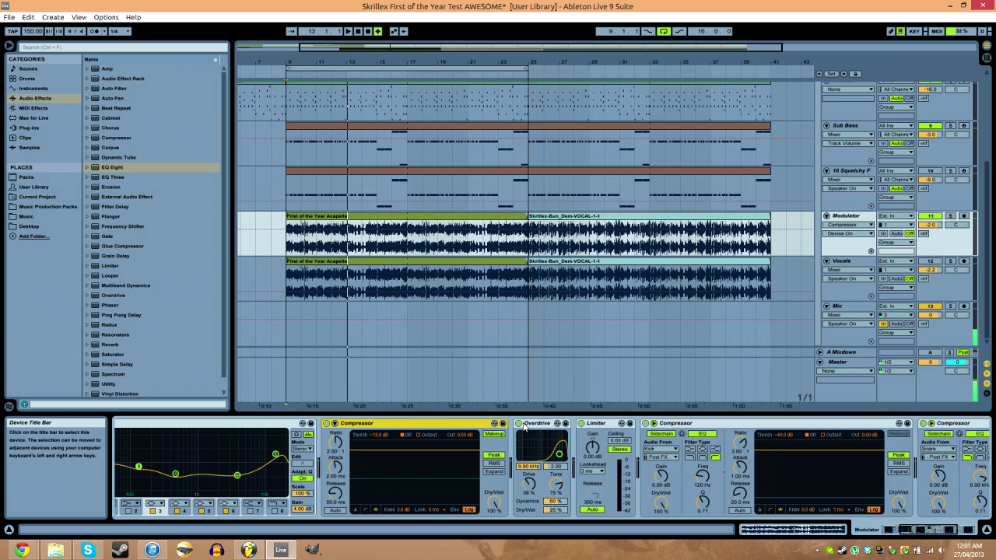
left_click(202, 467)
left_click(901, 529)
left_click(325, 471)
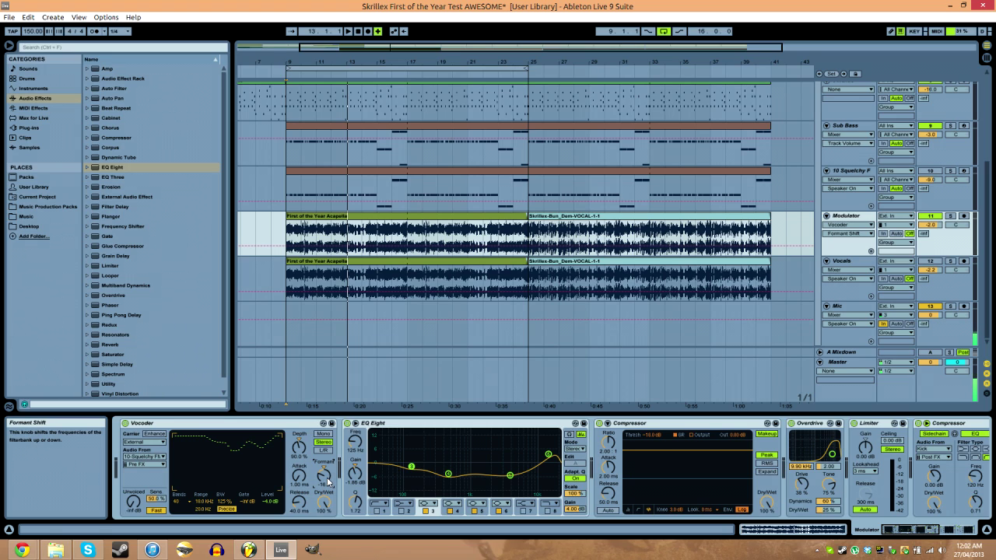
- Select the First of the Year Acapella clip on the Modulator track and place the insert marker at bar 24
left_click(436, 218)
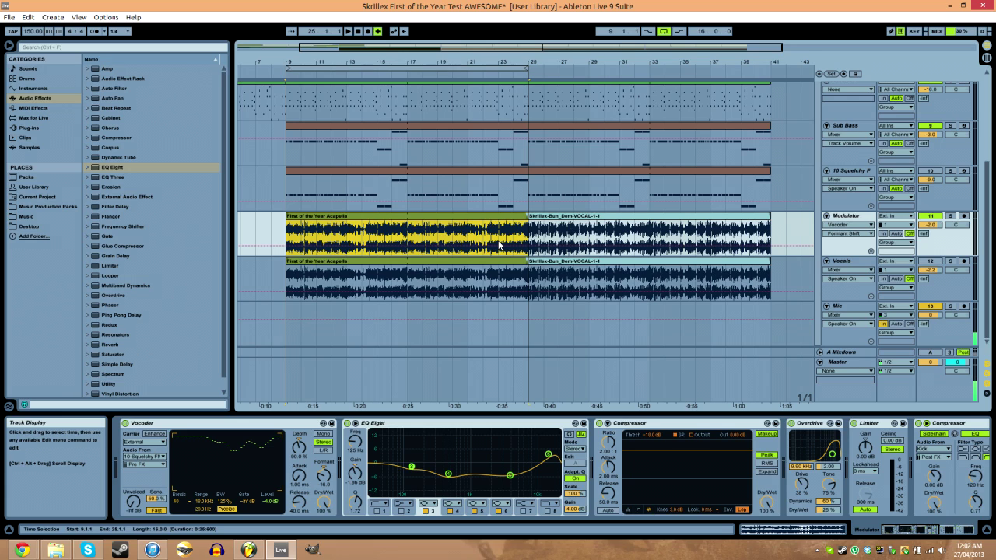
left_click(479, 218)
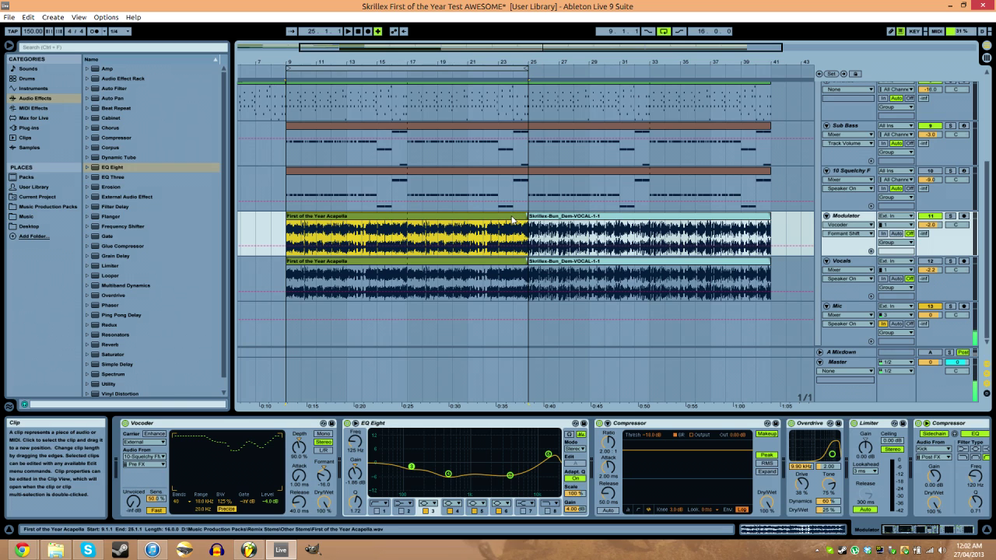
left_click(323, 477)
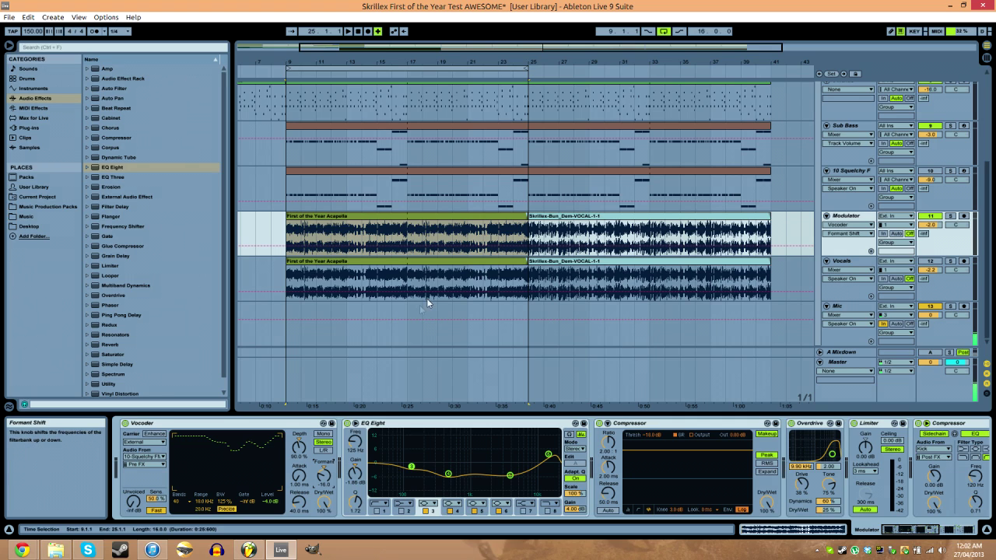
left_click(471, 216)
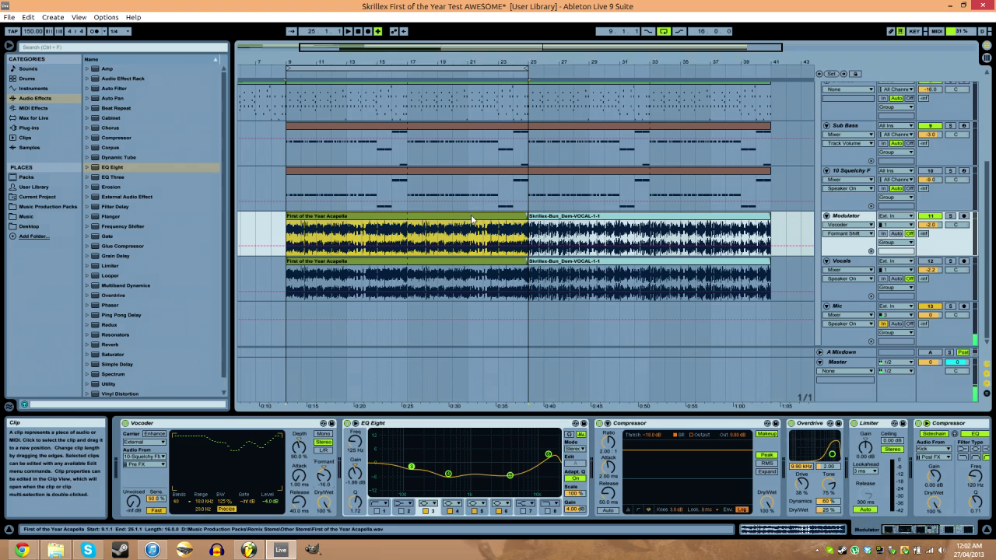
left_click(513, 230)
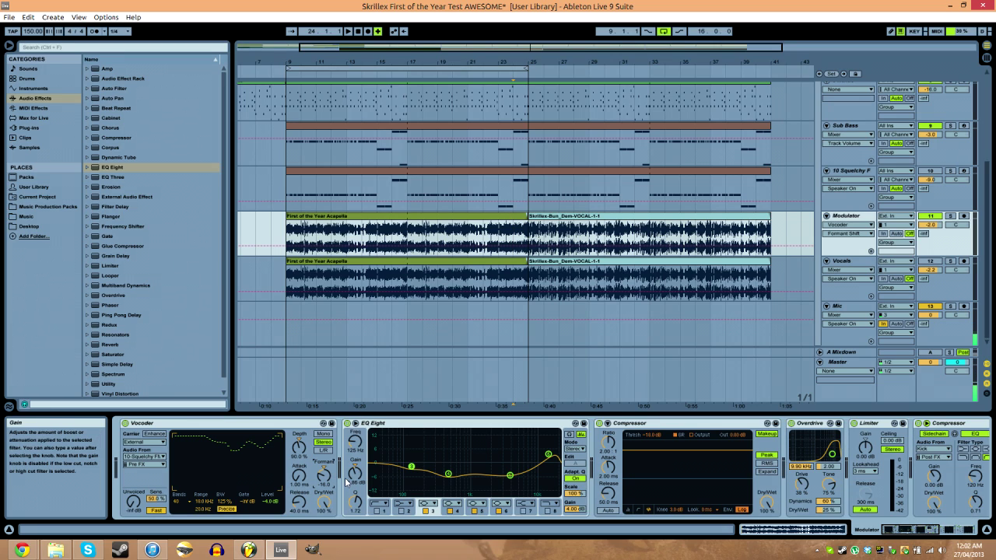
- Audition the section from bar 9 with the Modulator's Overdrive bypassed, and switch the Overdrive back on
left_click(903, 534)
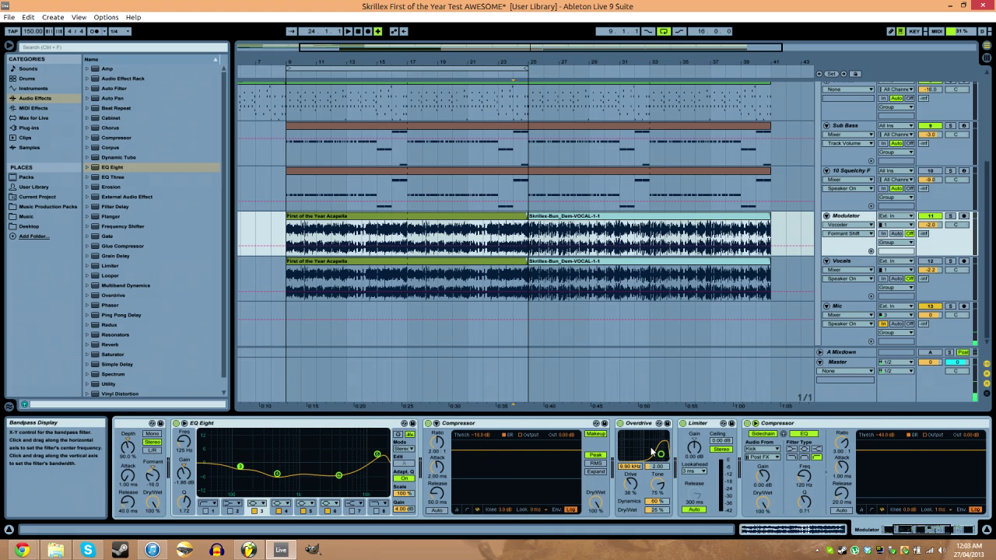
left_click(936, 535)
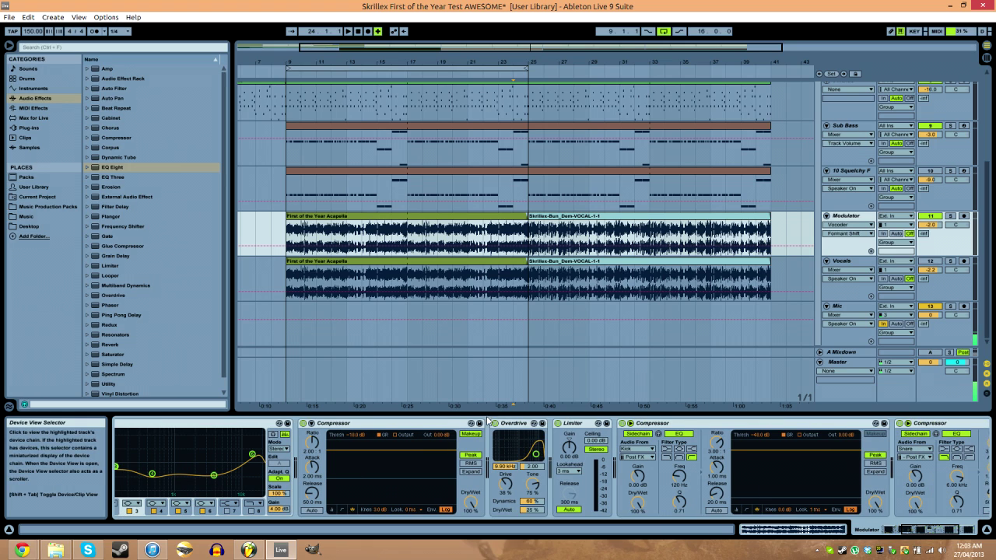
left_click(495, 423)
left_click(289, 231)
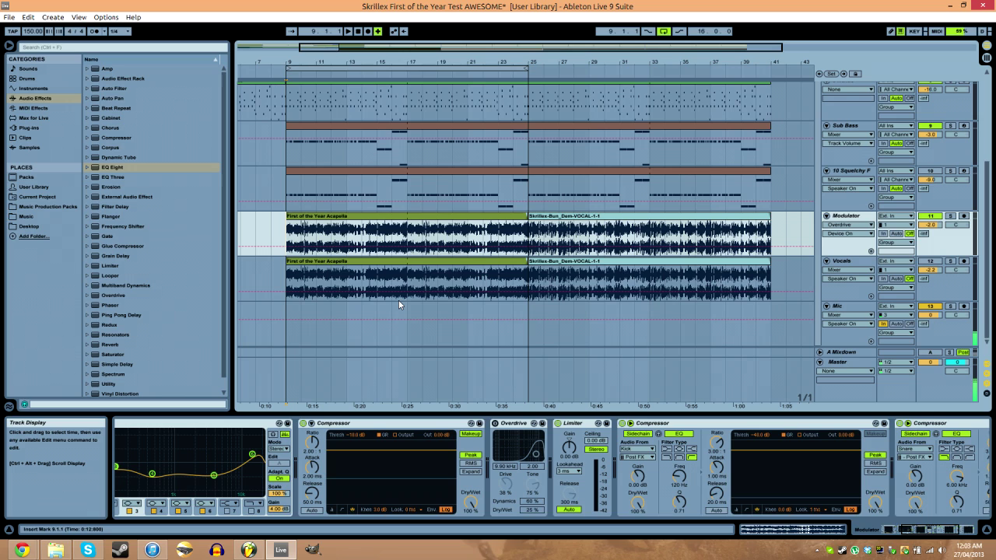
key("space")
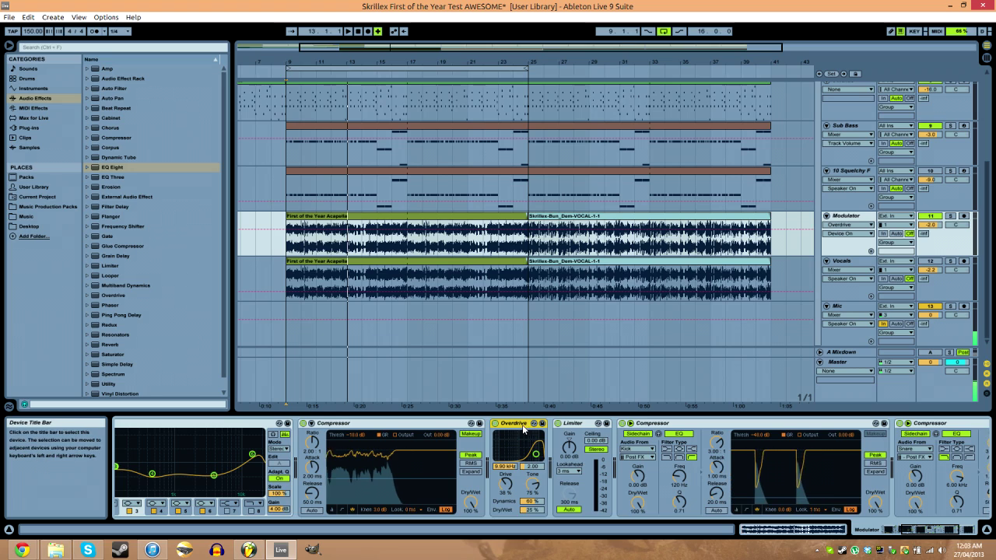
- Review the Modulator's effects chain from the Vocoder and EQ Eight through to the sidechained Compressors
scroll(843, 502, "right", 3)
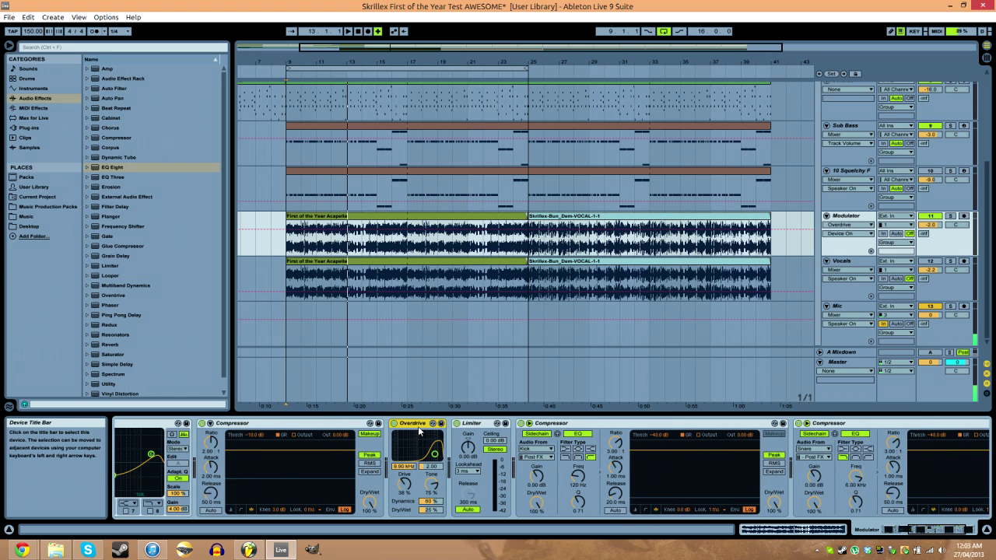
scroll(919, 529, "left", 4)
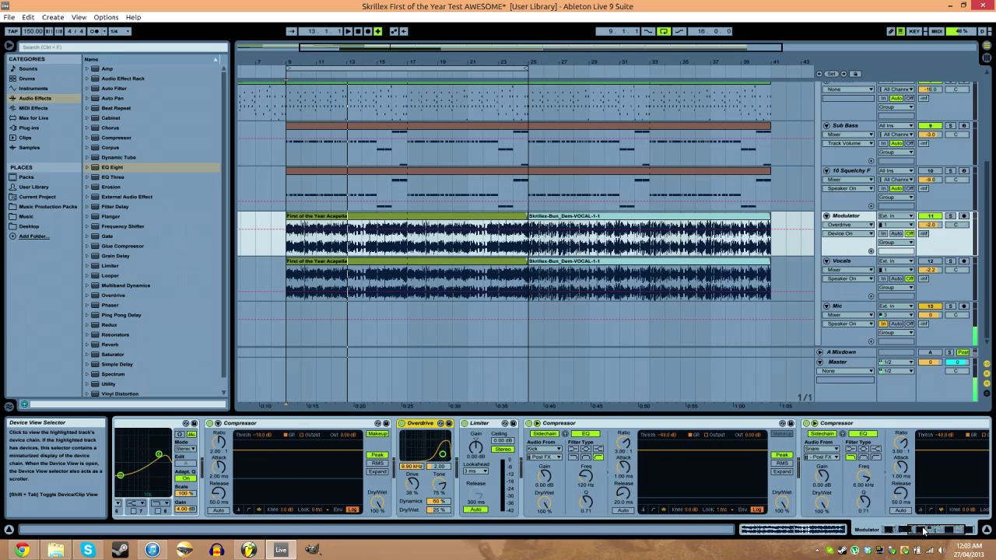
left_click(249, 549)
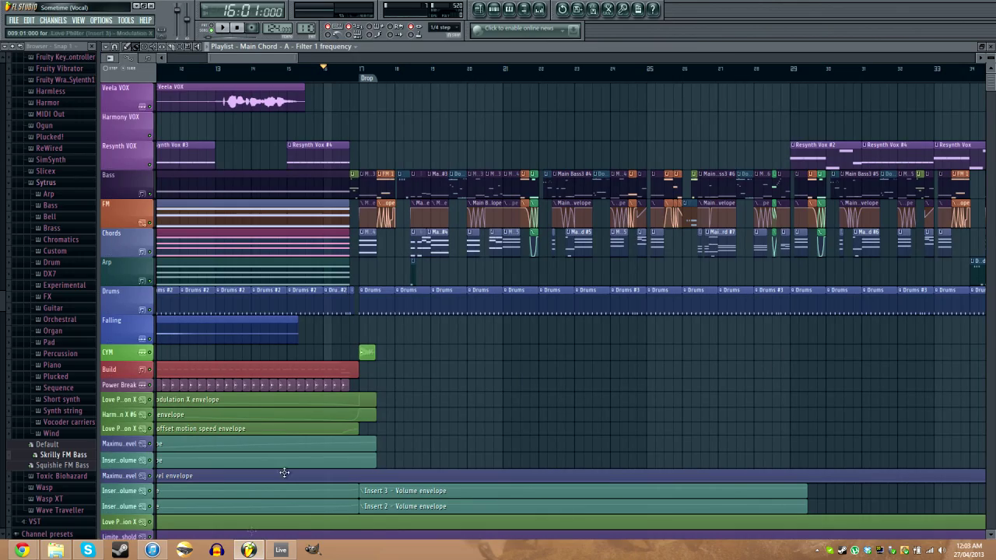
left_click(249, 550)
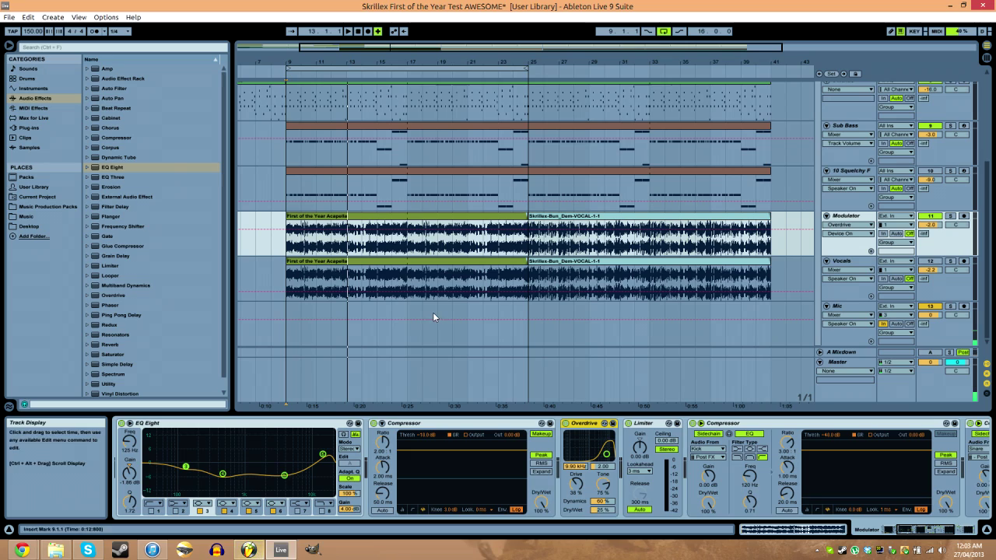
left_click(249, 423)
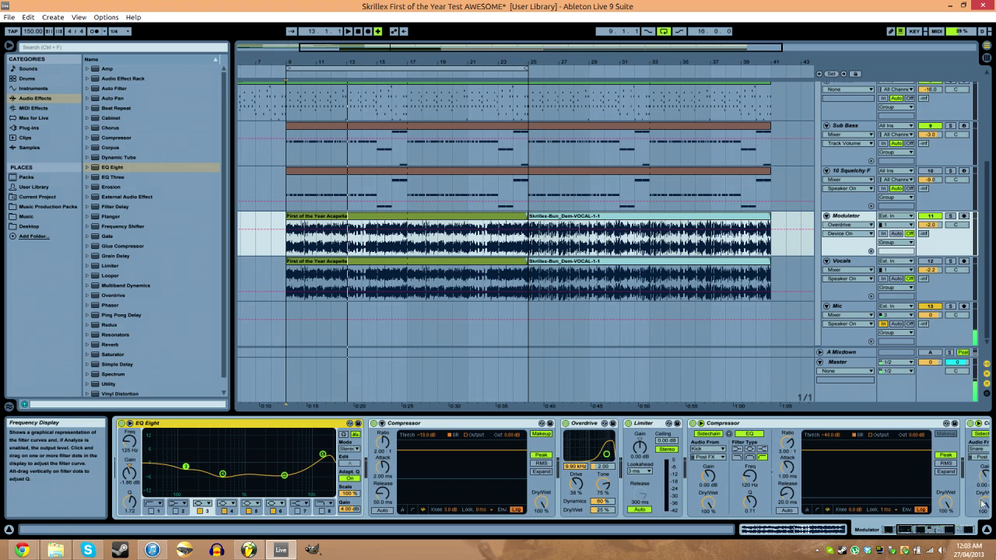
scroll(982, 504, "left", 3)
key("Left")
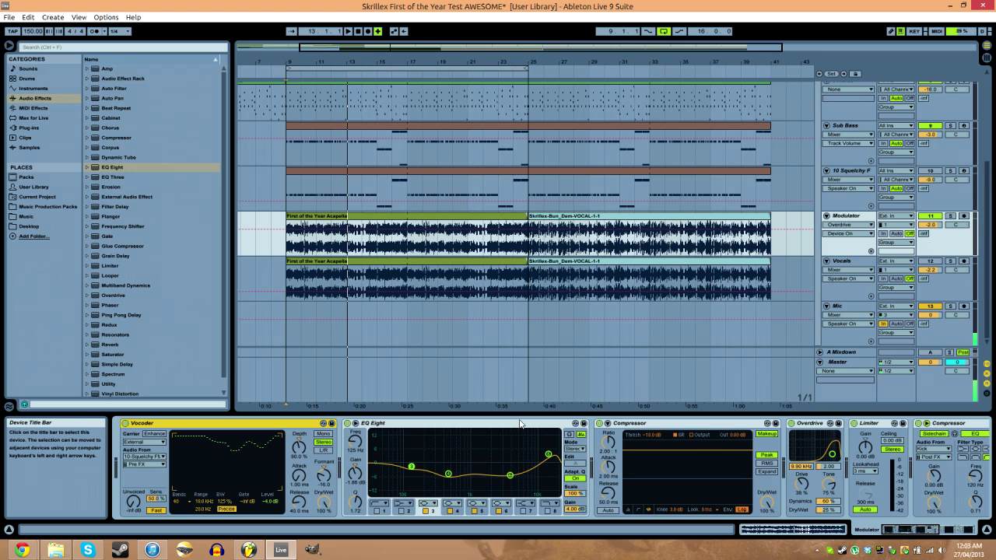
scroll(876, 484, "right", 3)
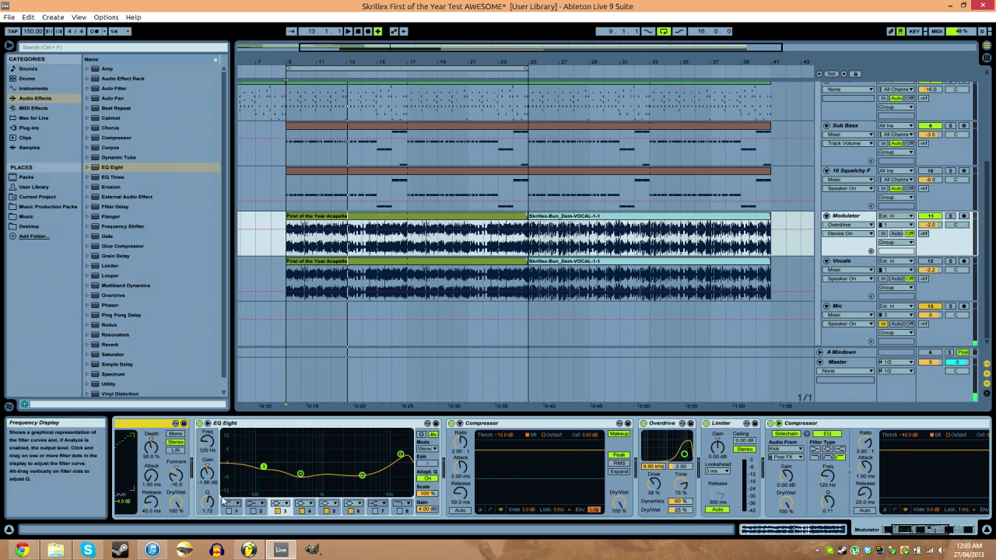
- Switch to FL Studio and close the Playlist window
left_click(248, 550)
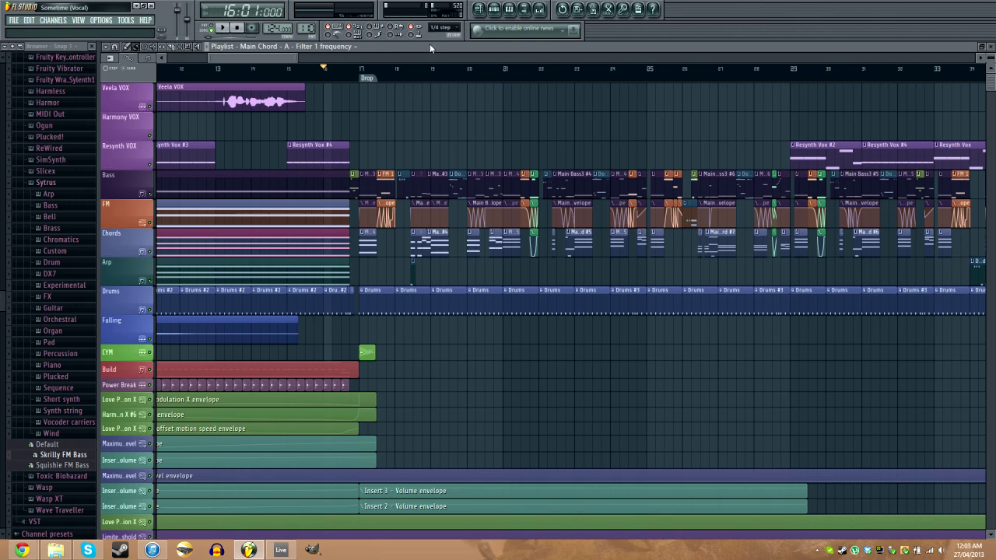
left_click(992, 46)
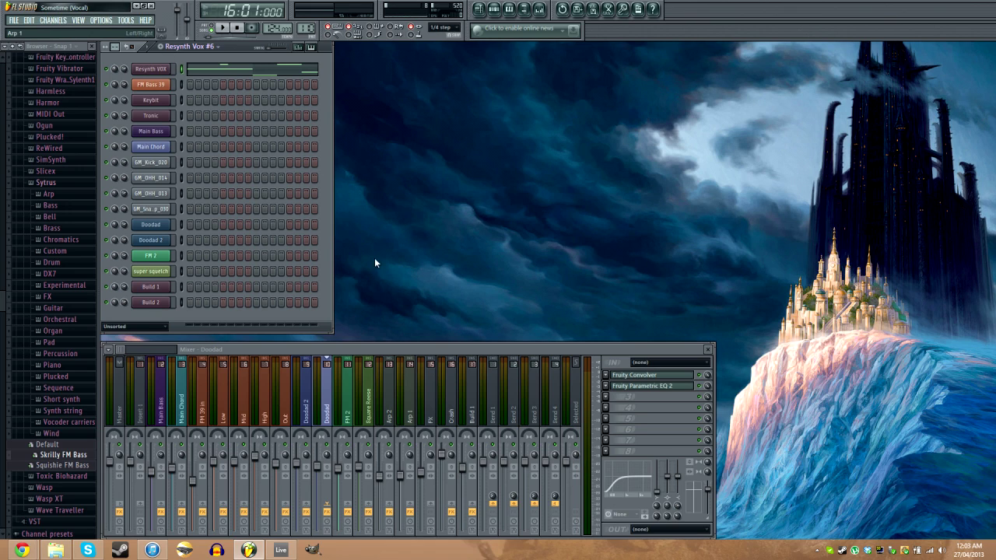
- Browse the full list of generator plugins available for a new channel, and close the list without adding one
left_click(53, 20)
mouse_move(70, 31)
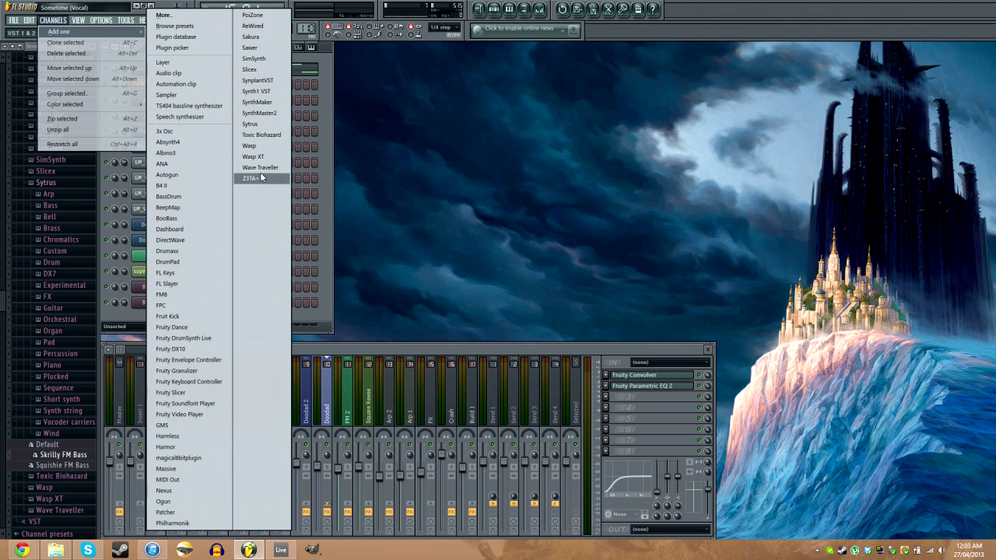
left_click(194, 14)
left_click_drag(561, 205, 584, 509)
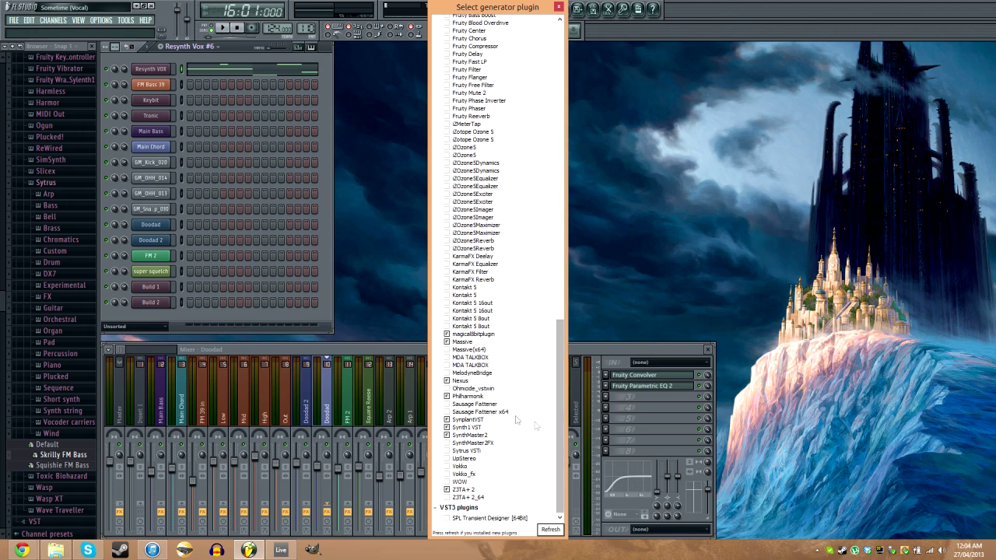
left_click_drag(558, 438, 572, 187)
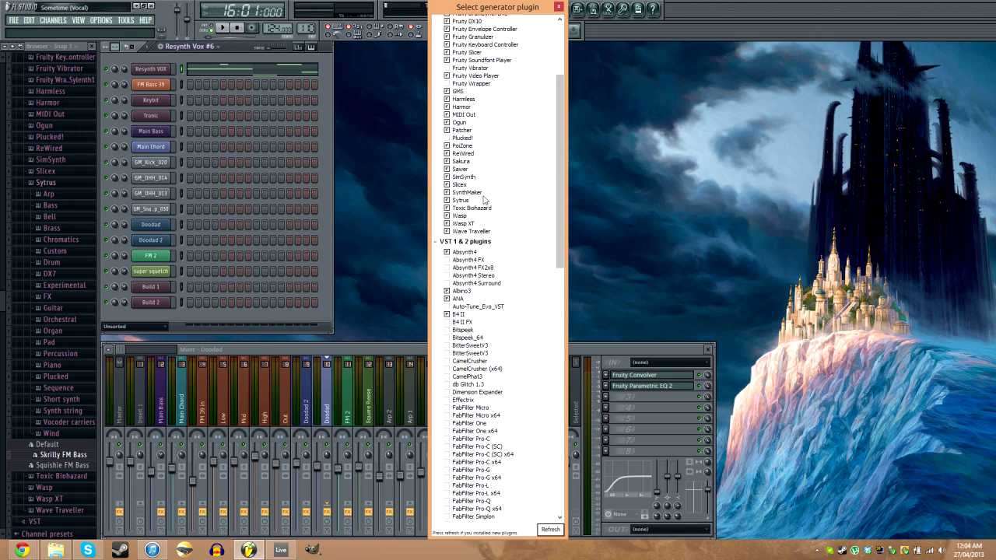
left_click_drag(561, 238, 560, 185)
left_click(558, 7)
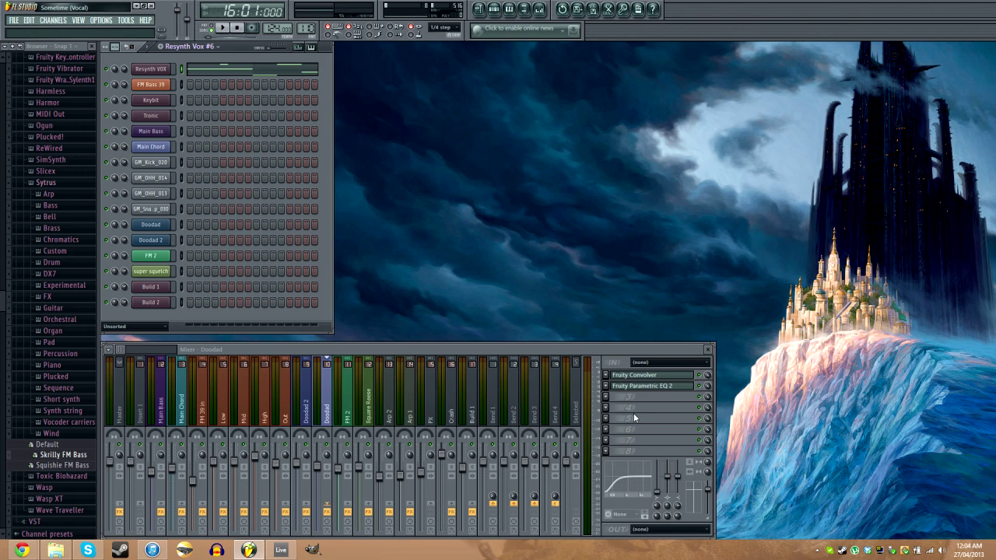
- Add Vocodex to the fifth effect slot of the Master mixer track and move its window clear of the channel rack
left_click(607, 399)
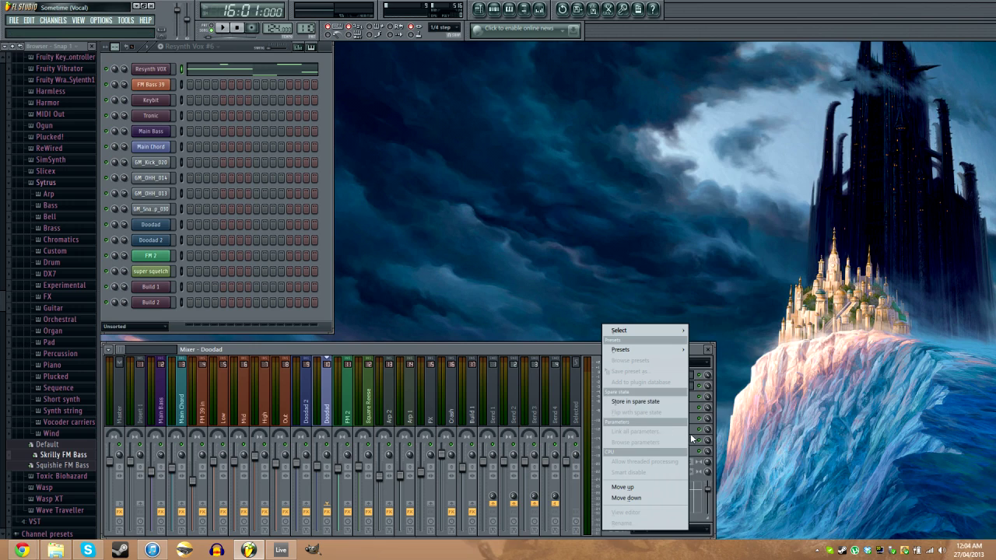
left_click(449, 420)
left_click(124, 404)
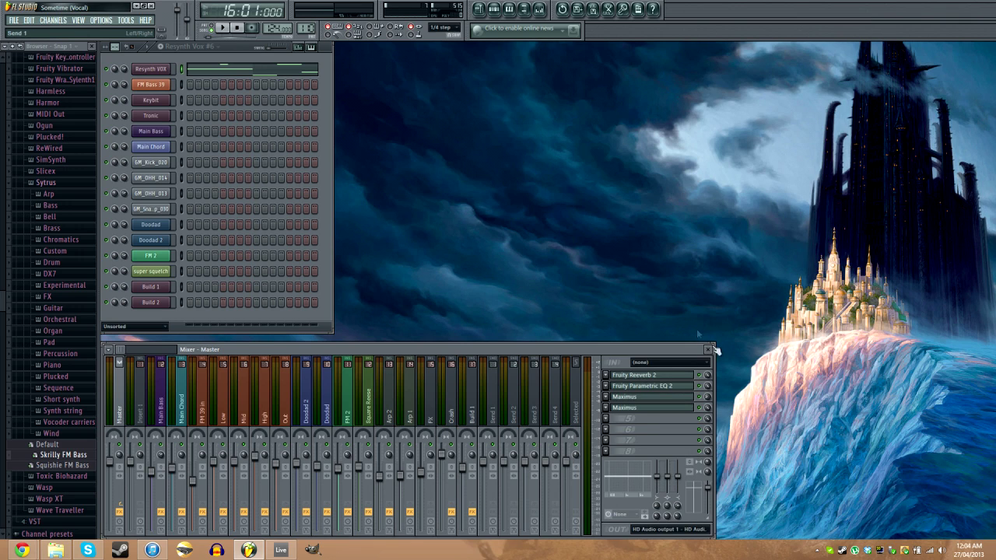
left_click(604, 428)
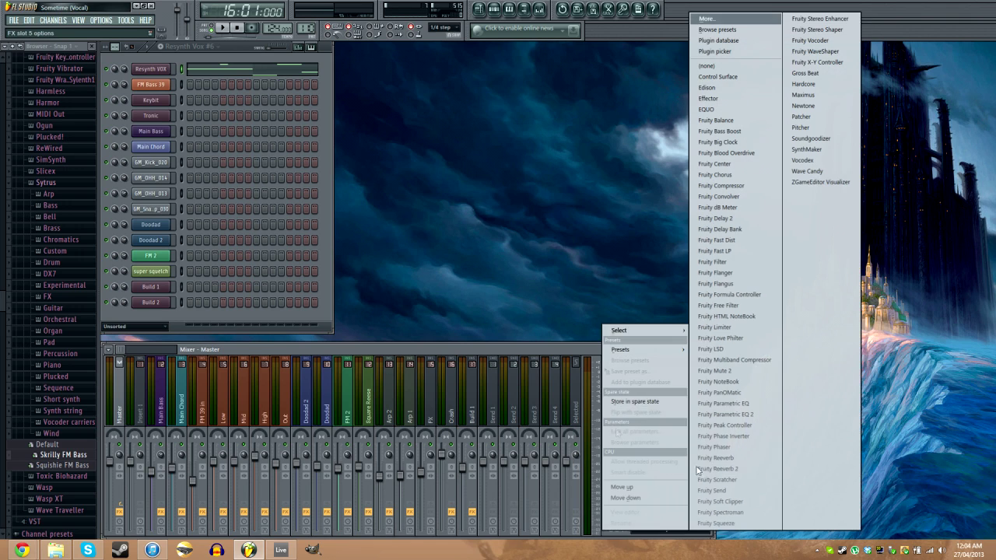
left_click(800, 157)
left_click_drag(331, 218, 488, 75)
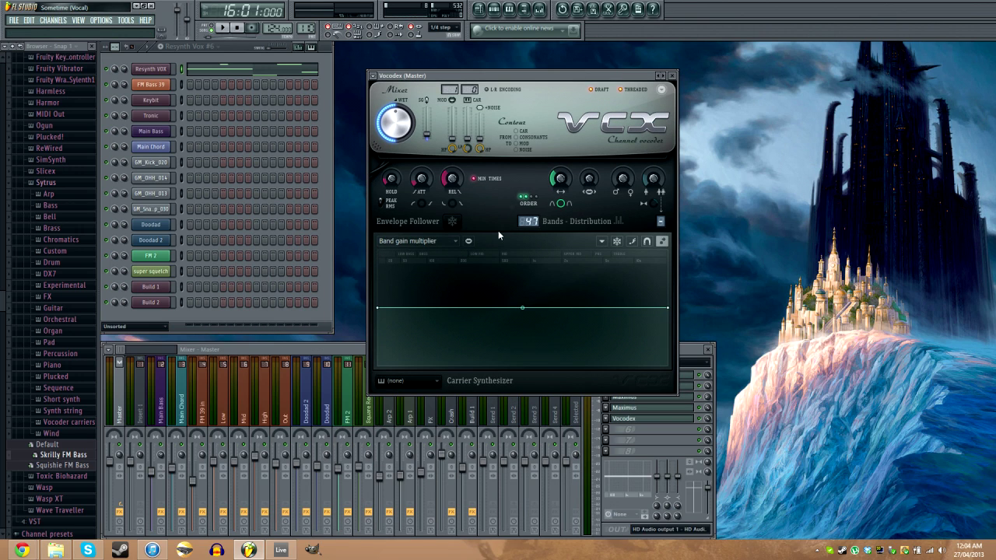
- Shape Vocodex's Band gain multiplier curve with a dip across the middle bands and a peak around 5 kHz
left_click(457, 244)
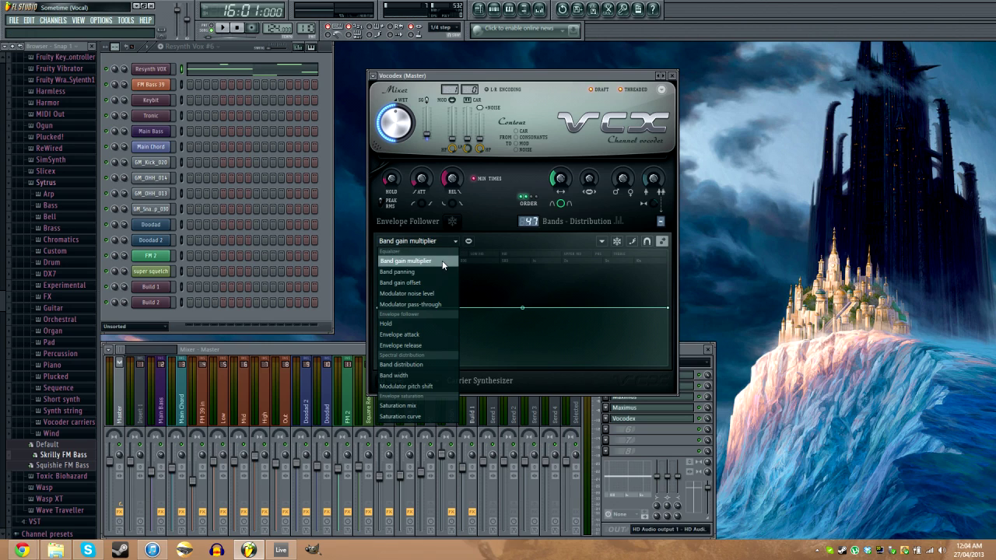
left_click(443, 265)
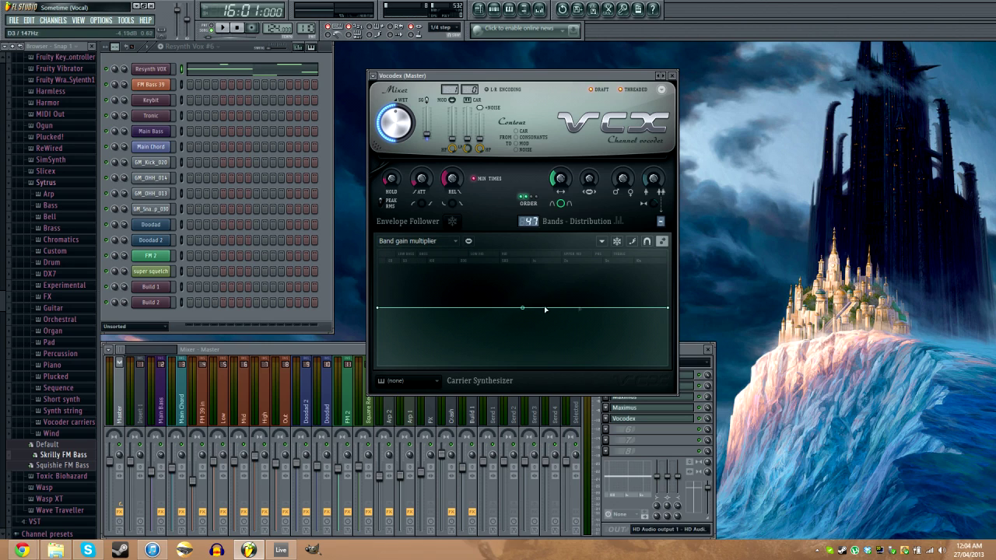
left_click_drag(542, 314, 462, 325)
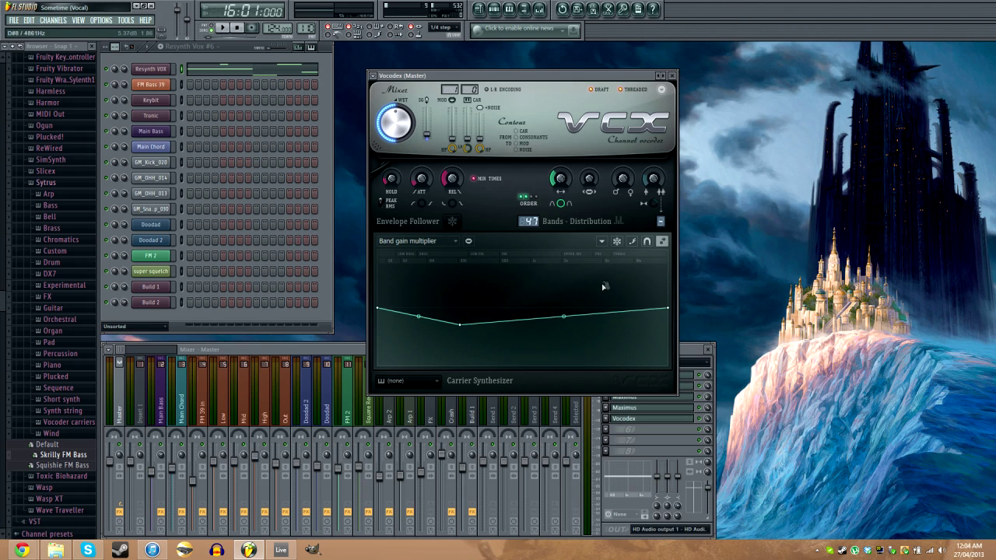
left_click_drag(605, 287, 567, 331)
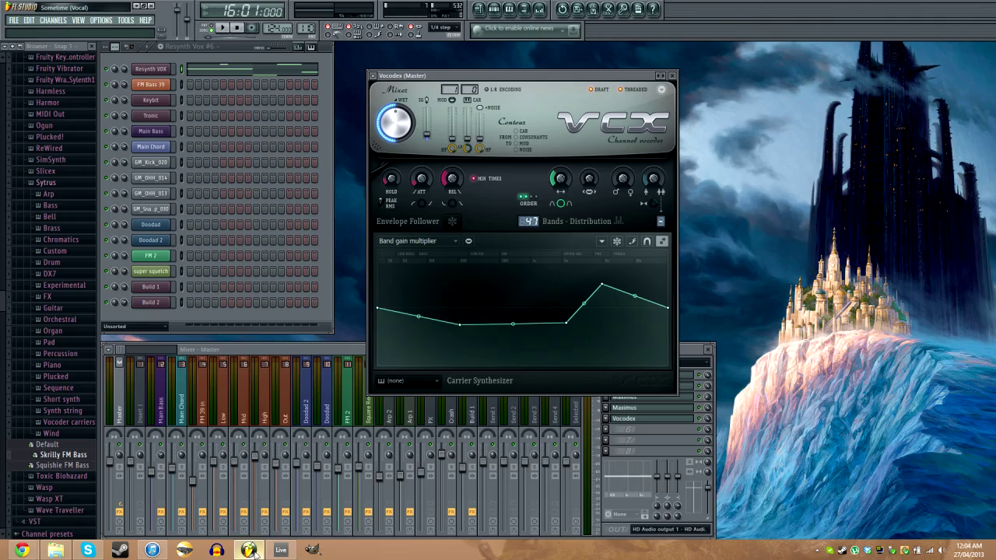
- Check the Modulator's Vocoder settings in Ableton Live for comparison, and return to FL Studio
left_click(281, 550)
left_click_drag(924, 527, 891, 527)
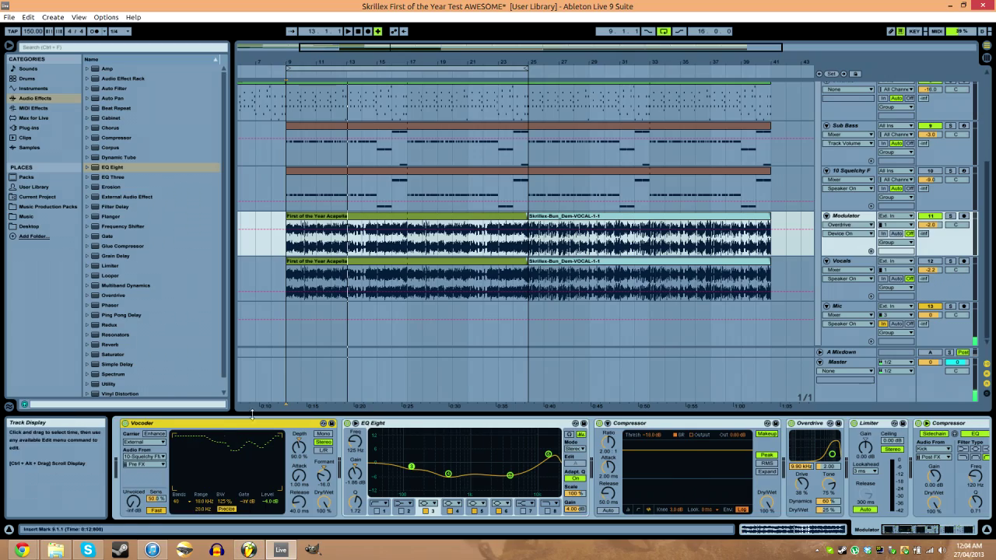
left_click(249, 551)
- Shape Vocodex's Modulator pitch shift curve to drop low across most bands and rise smoothly back to the centre line in the highest bands
left_click(453, 243)
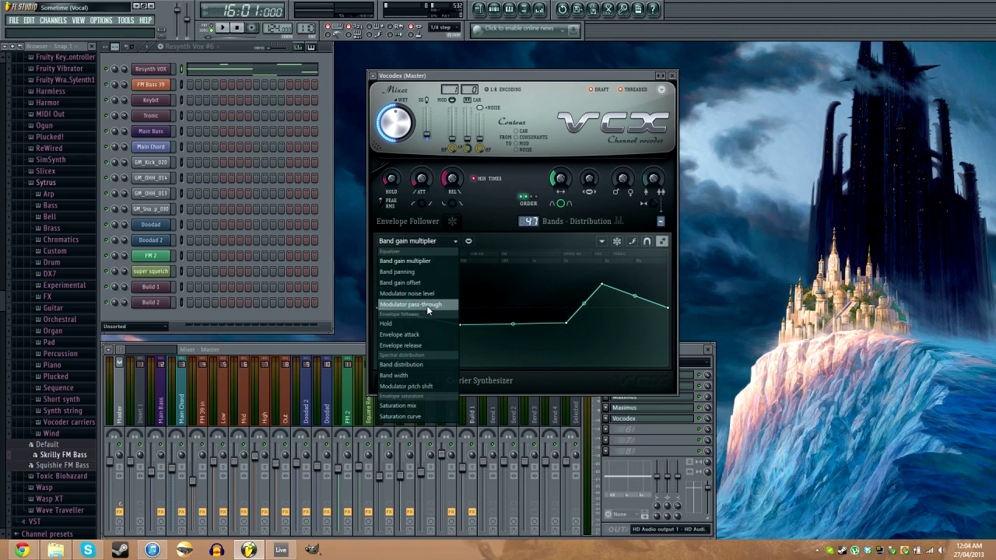
left_click(417, 387)
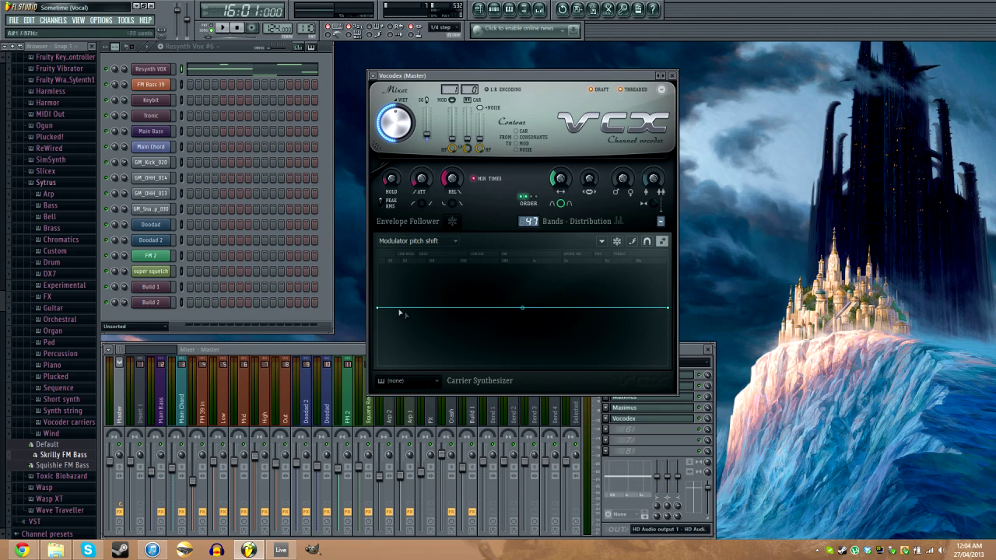
left_click_drag(390, 309, 388, 360)
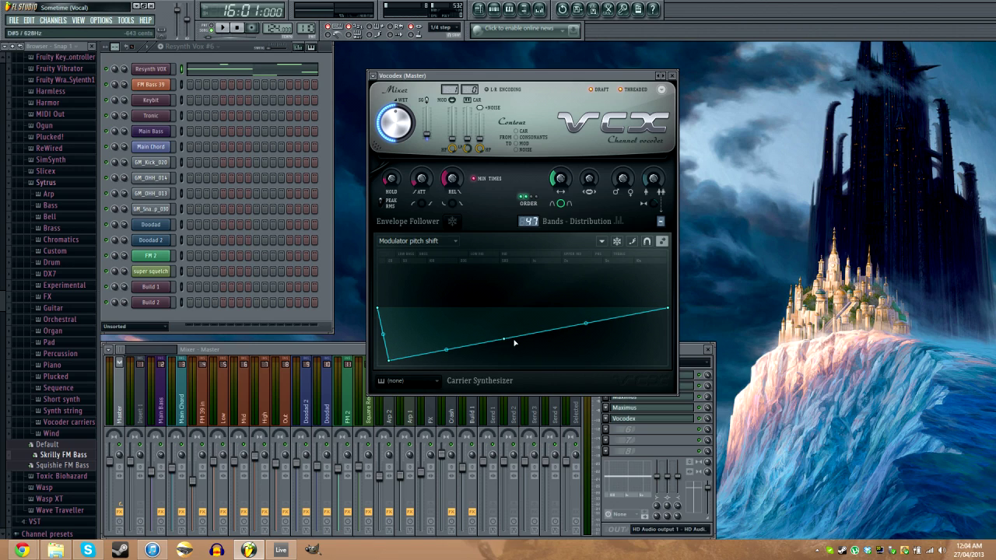
left_click_drag(509, 343, 560, 356)
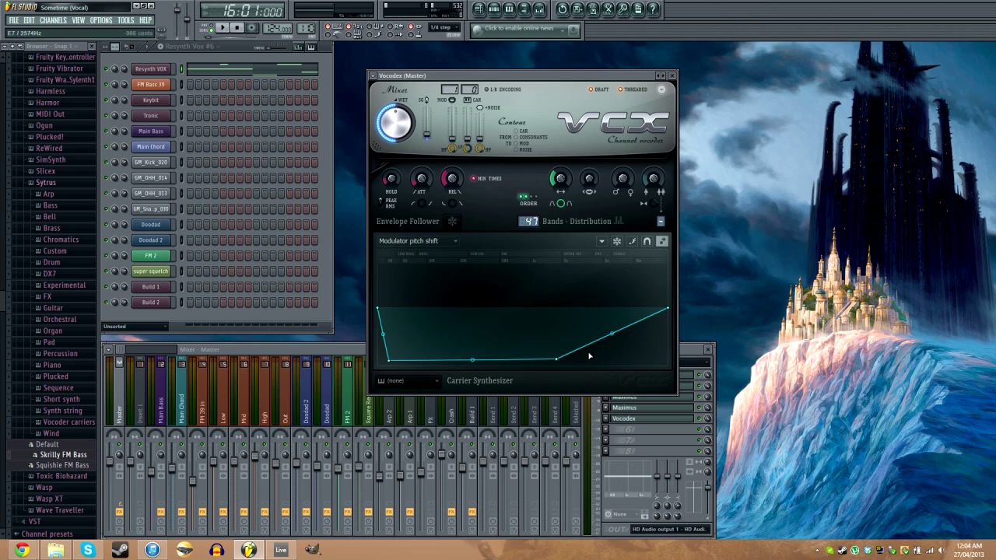
mouse_move(612, 334)
left_mouse_down()
mouse_move(621, 341)
mouse_move(625, 322)
left_mouse_up()
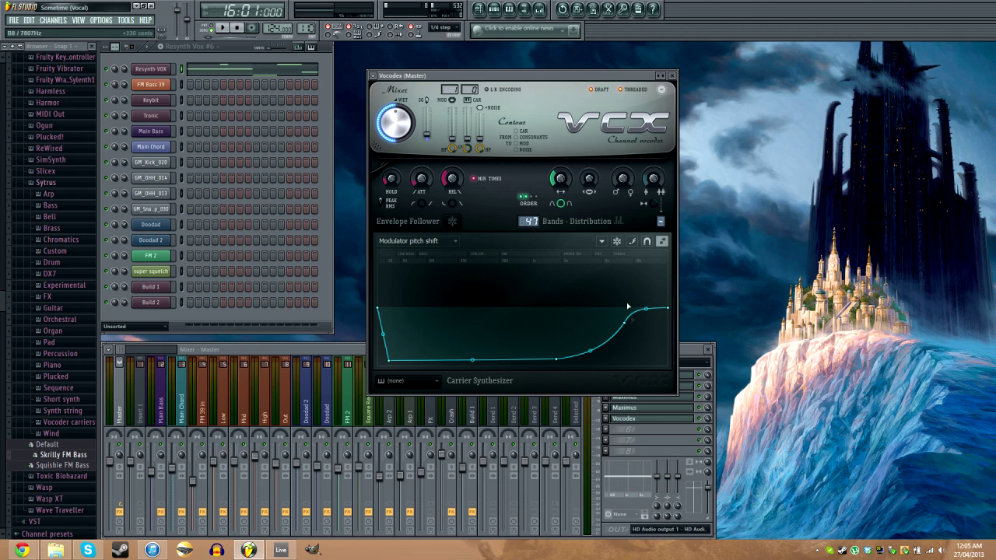
left_click_drag(631, 323, 616, 327)
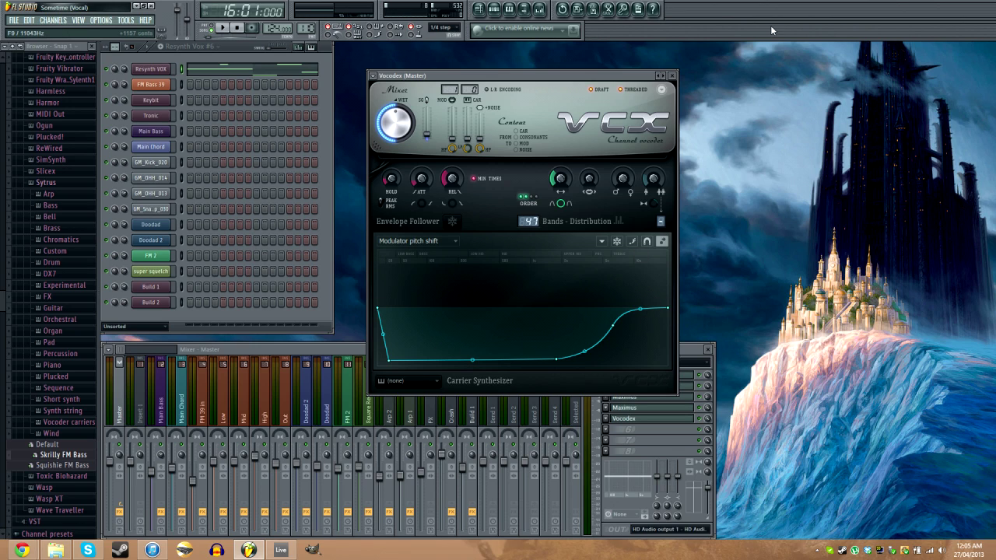
- Close the Vocodex and remote control settings windows, and leave FL Studio for Ableton Live without saving NewStuff.flp
left_click(674, 76)
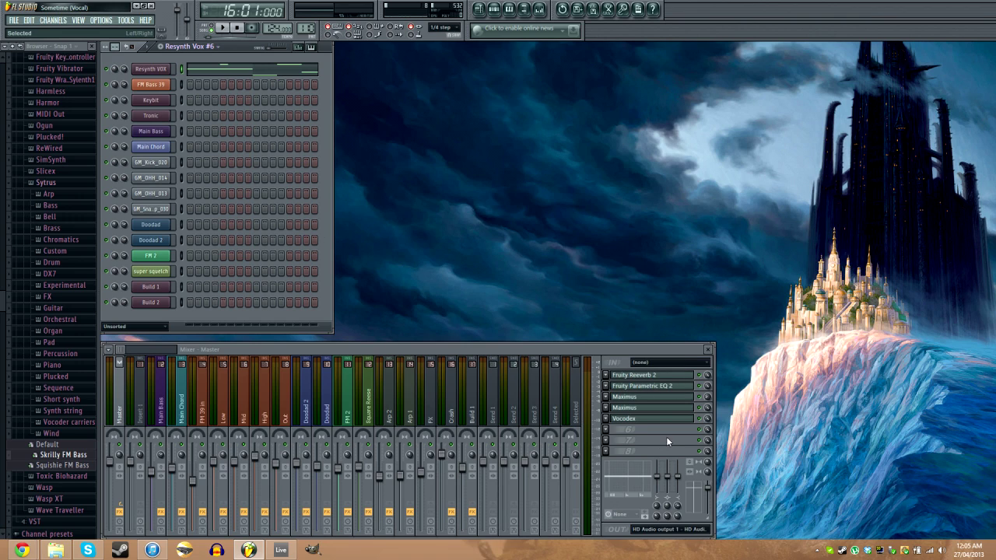
left_click(615, 428)
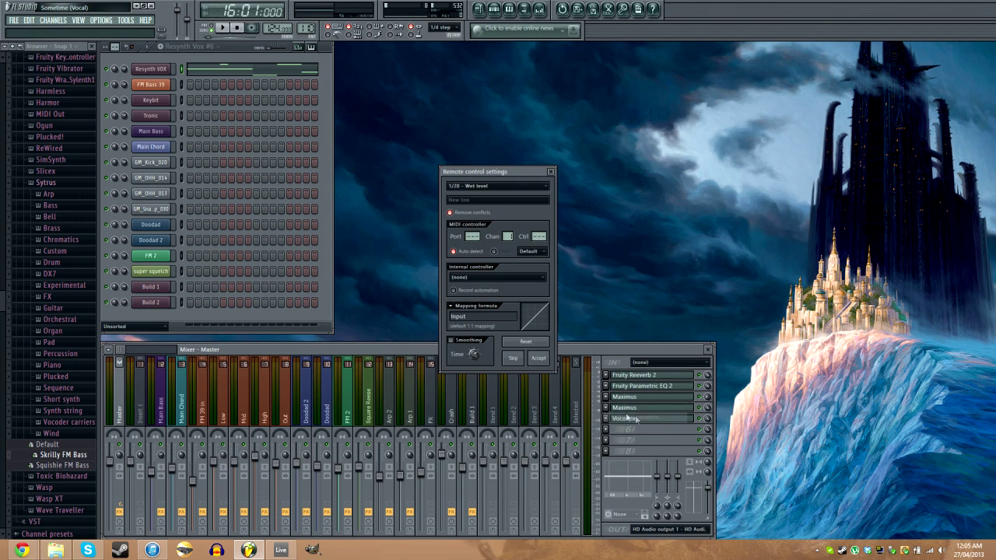
left_click(551, 172)
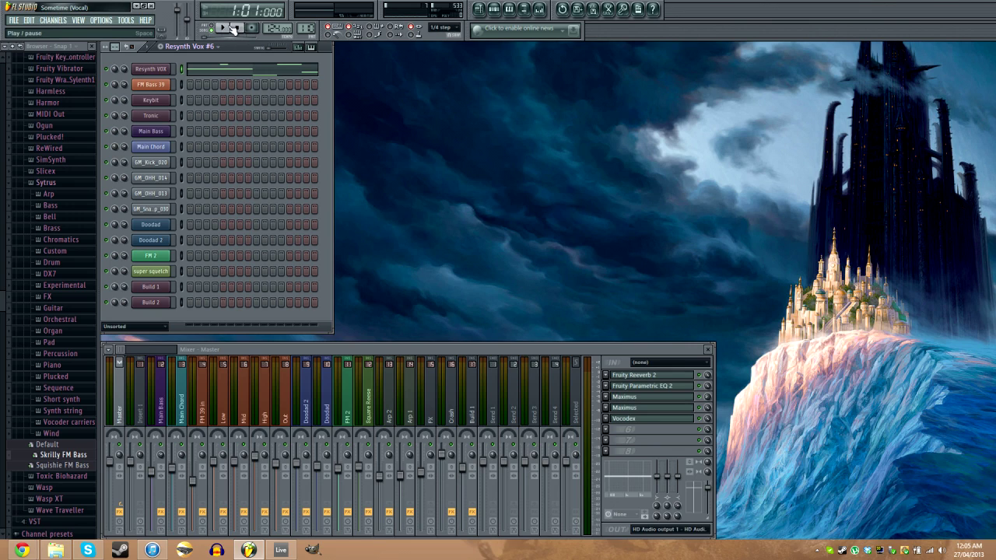
left_click(155, 6)
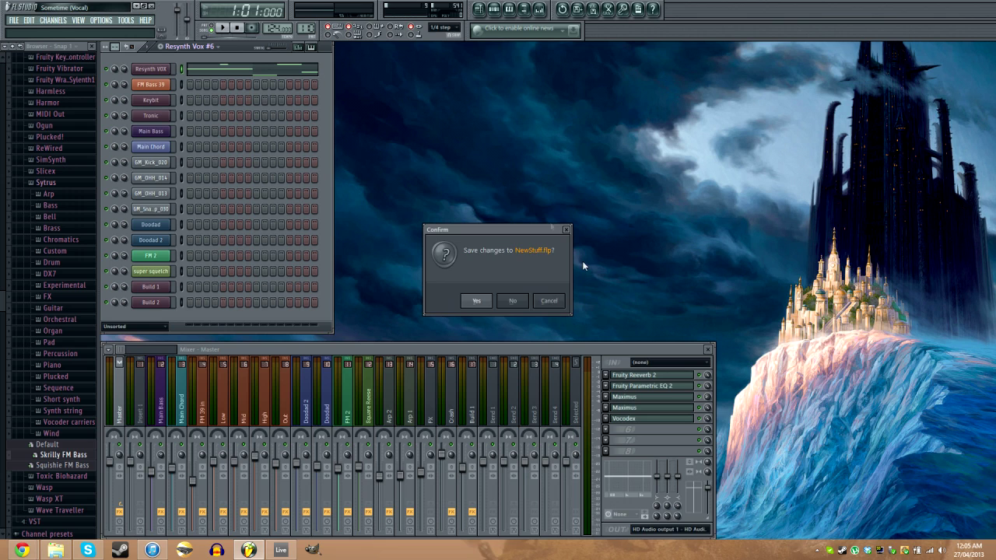
left_click(544, 302)
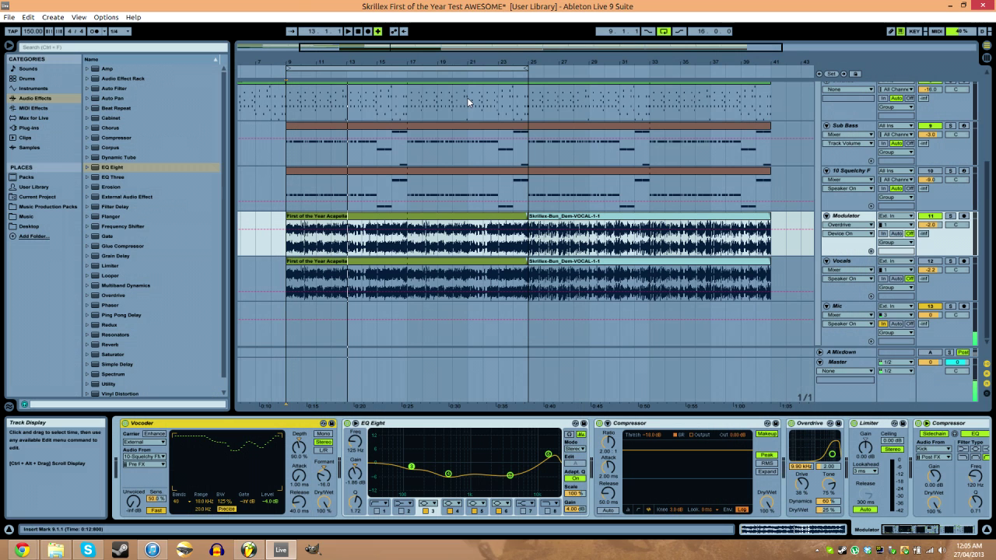
- Review the Modulator's Overdrive, Limiter and sidechained Compressors, and compare them with the Compressors on the Vocals track
left_click_drag(903, 531, 944, 533)
left_click(436, 424)
left_click(495, 424)
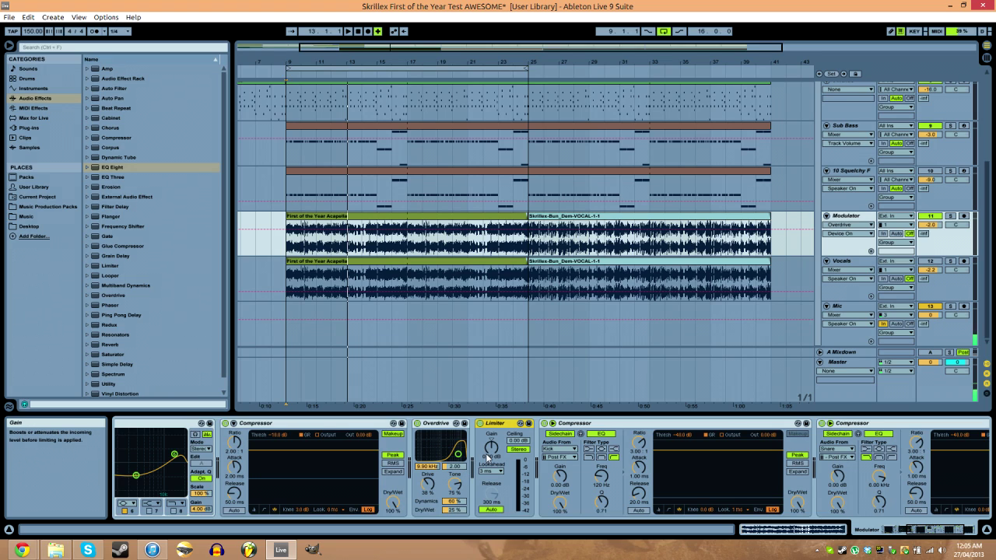
left_click(608, 424)
left_click(868, 426)
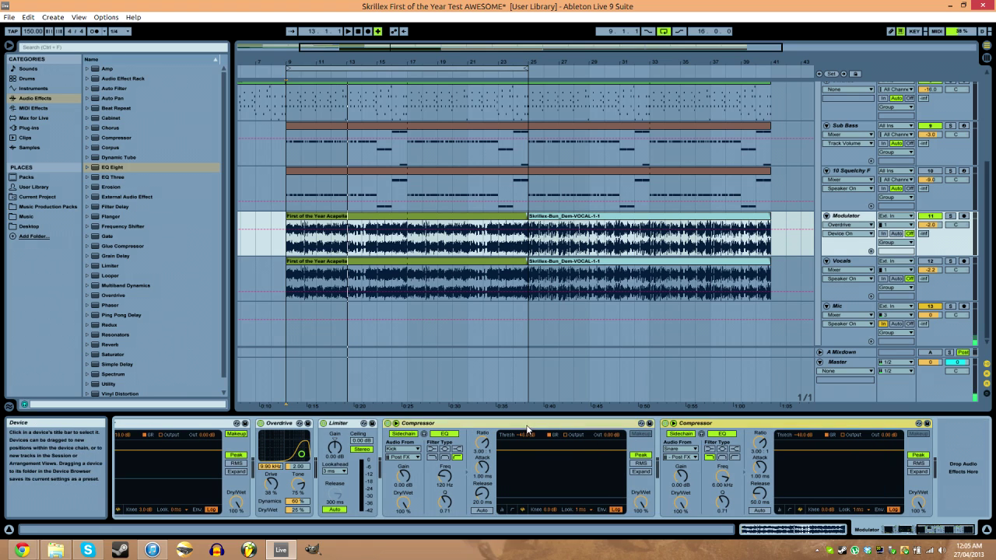
left_click(848, 262)
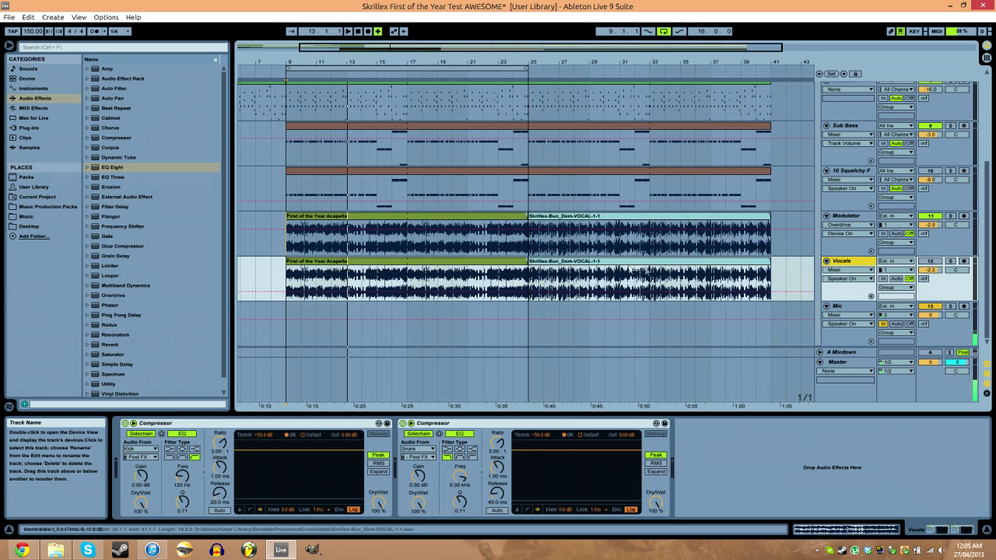
left_click(530, 239)
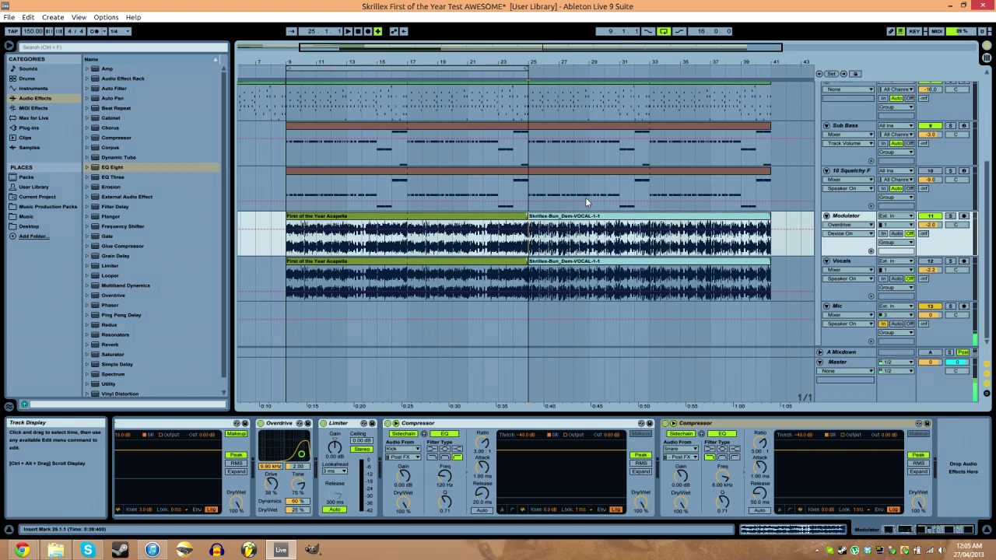
- Show the Wub macro's automation on the Squelchy FM8 track and bring up that track's devices
left_click(835, 182)
left_click(856, 191)
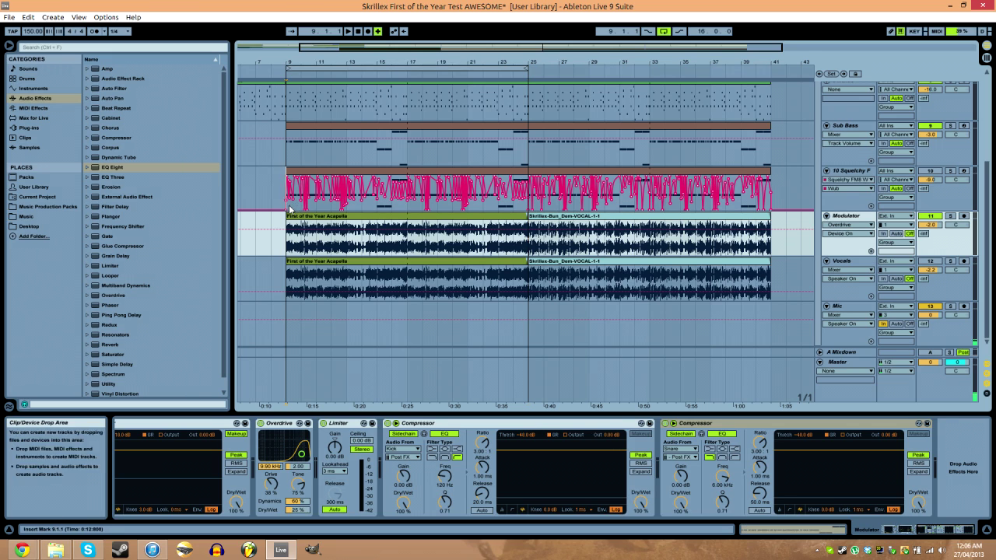
left_click(841, 191)
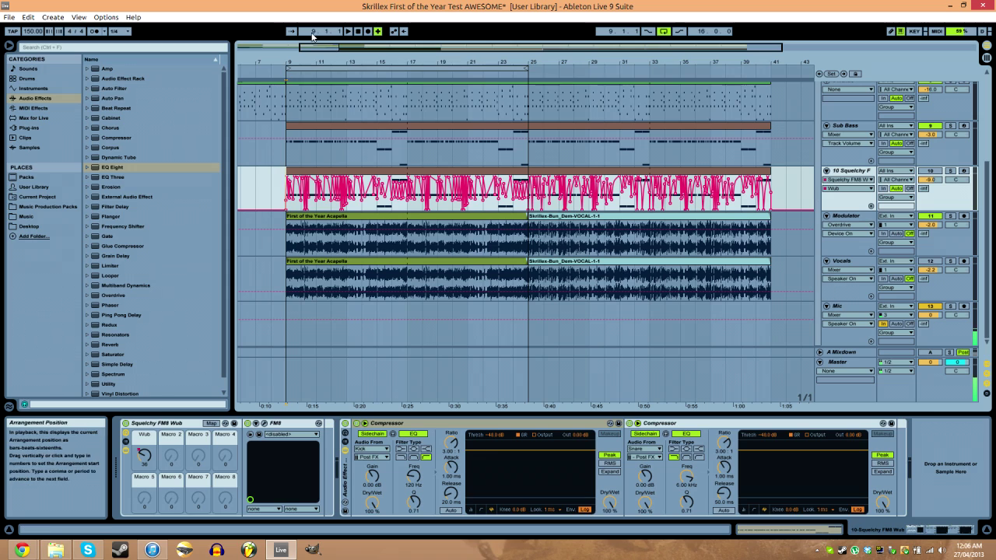
- Audition the section from bar 9 with the Wub macro held at 127, and re-enable its automation
left_click_drag(144, 459, 145, 457)
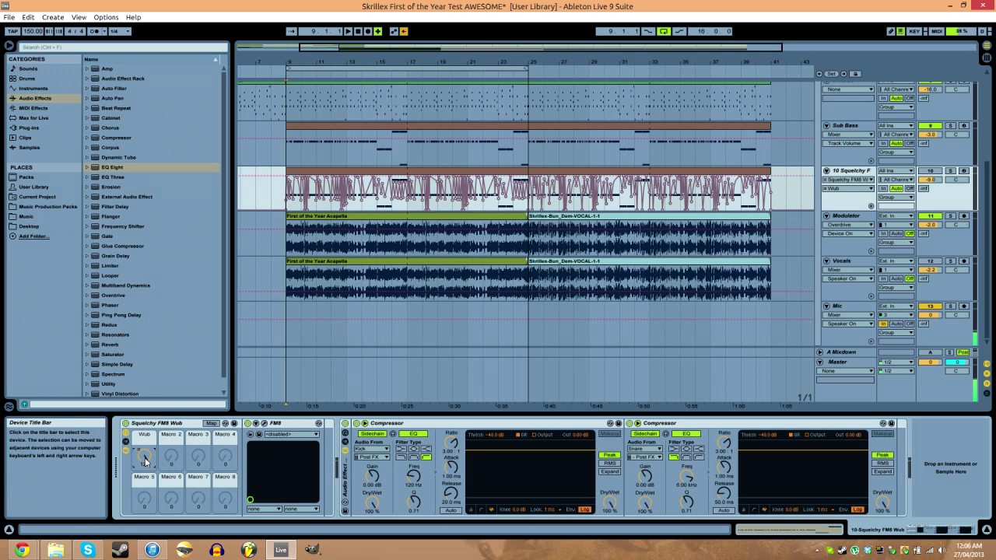
left_click(350, 32)
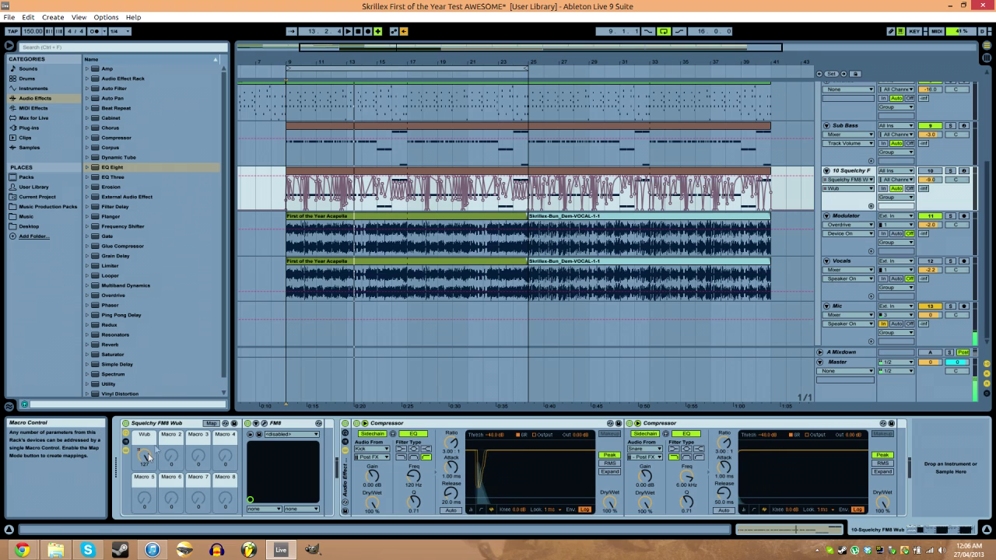
left_click(405, 32)
- Examine how the Wub automation lines up with the Modulator's vocal clip and the bass notes from bar 9 onward
left_click_drag(401, 46, 401, 144)
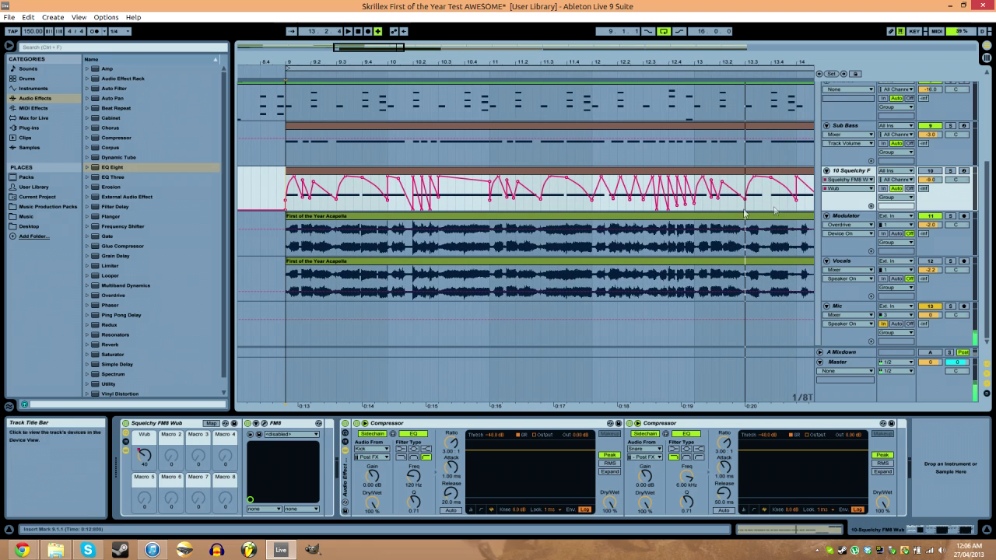
left_click(298, 218)
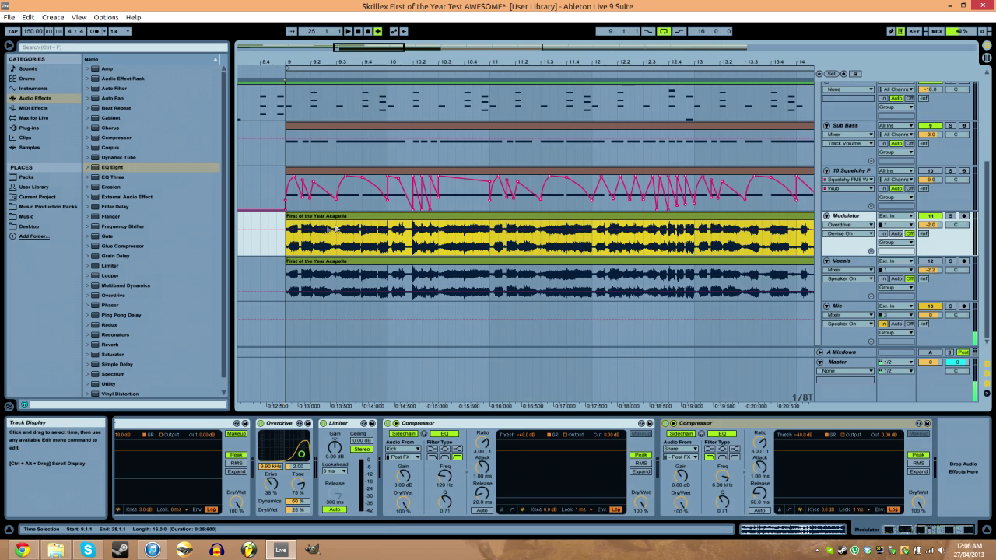
left_click(371, 201)
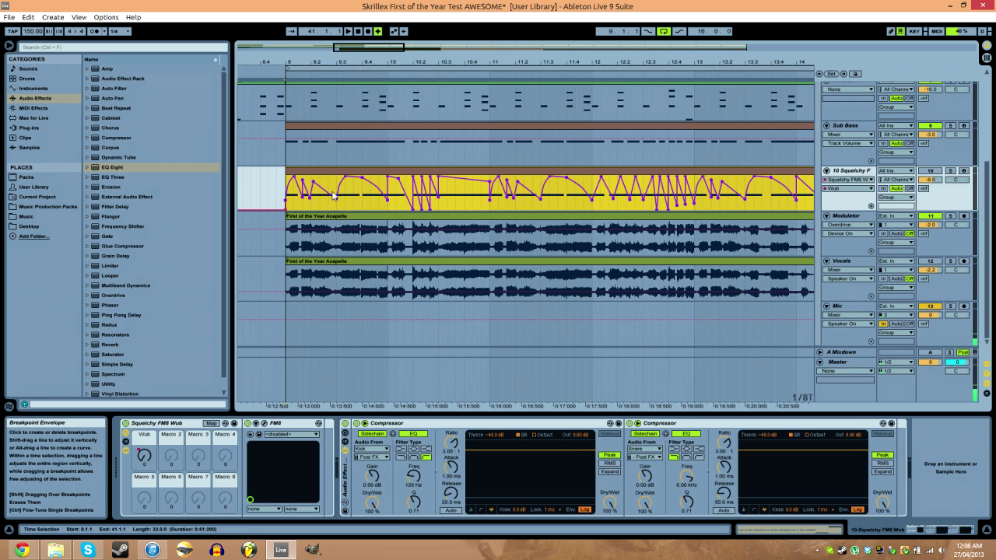
left_click(294, 207)
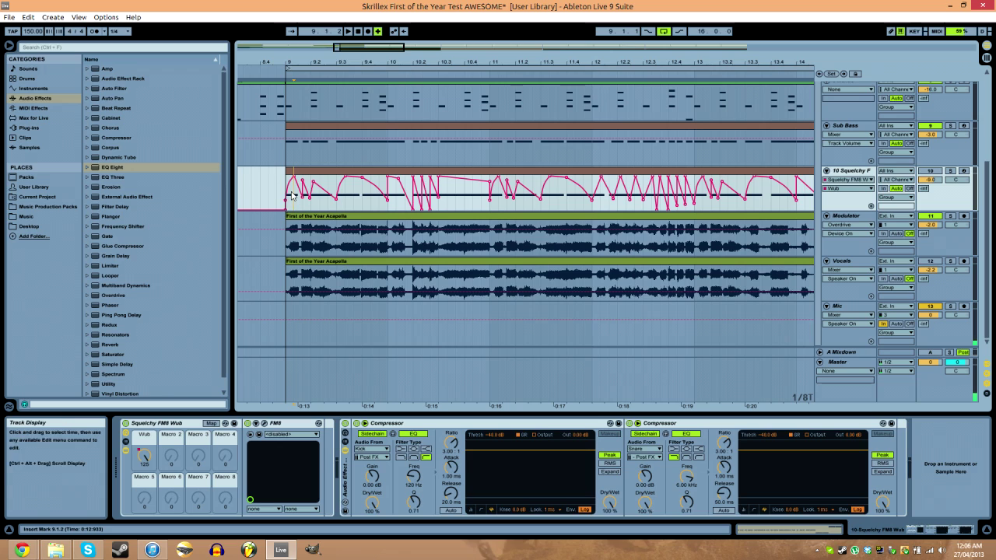
left_click(394, 172)
left_click_drag(388, 62, 340, 58)
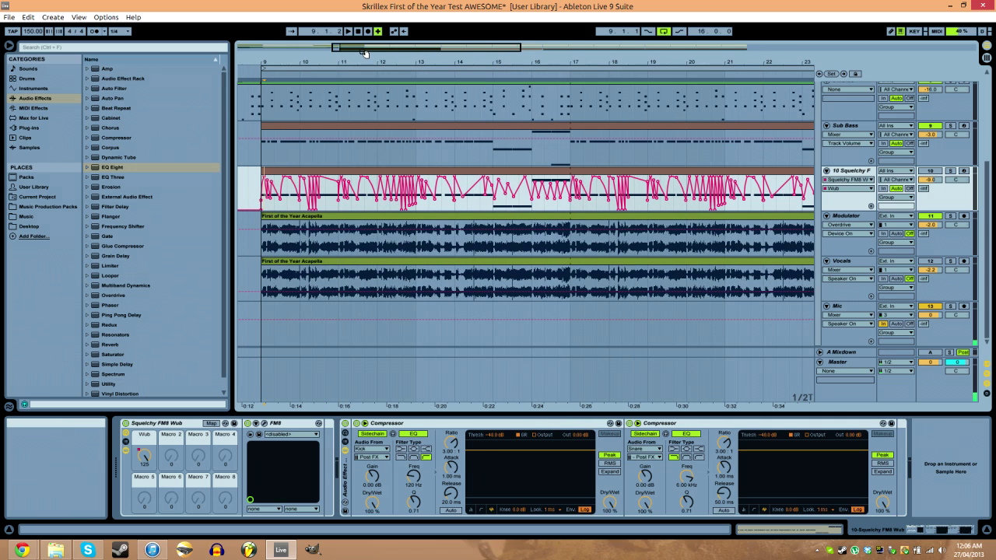
left_click(264, 154)
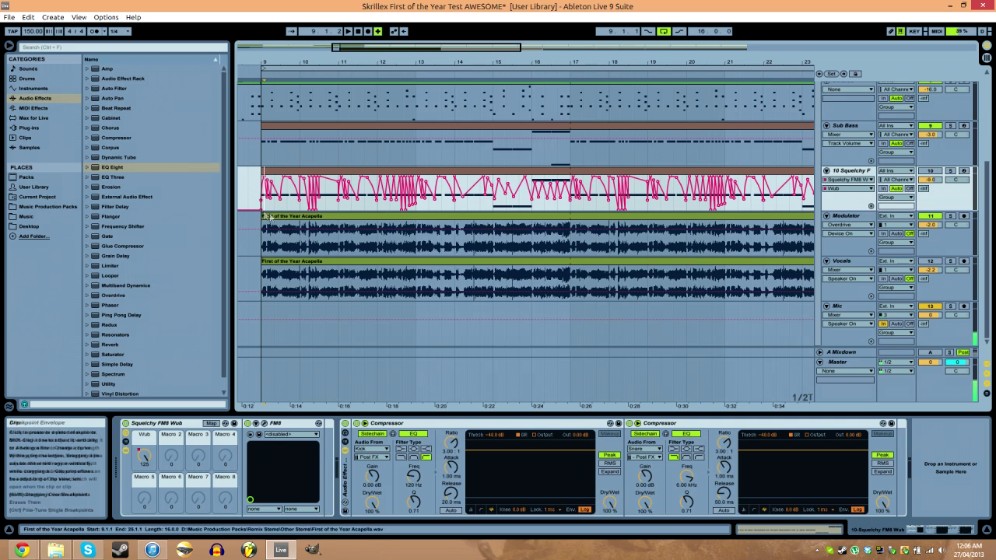
left_click(305, 174)
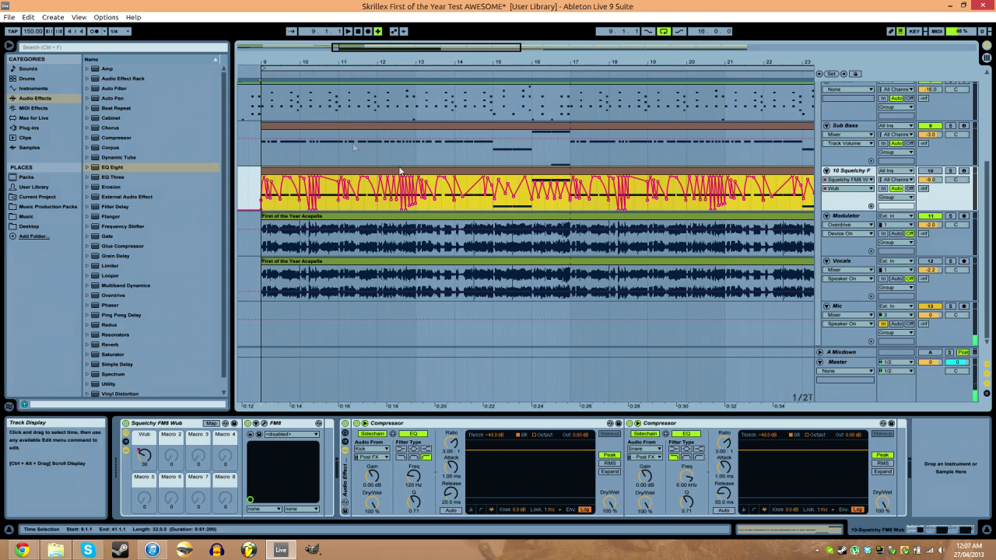
- Play from bar 9 while overriding the Squelchy FM8 Wub macro up to 127, and restore its automation
left_click(264, 227)
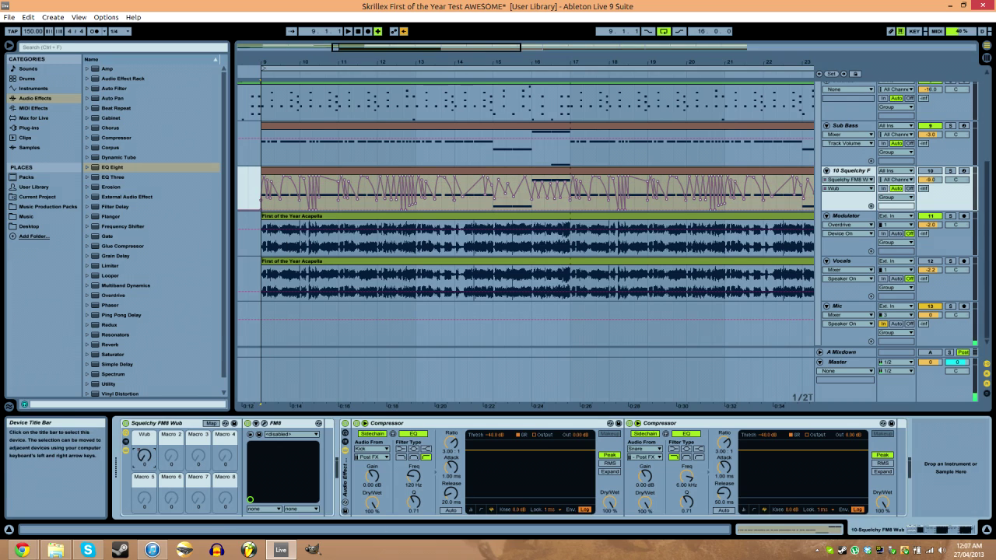
left_click(418, 194)
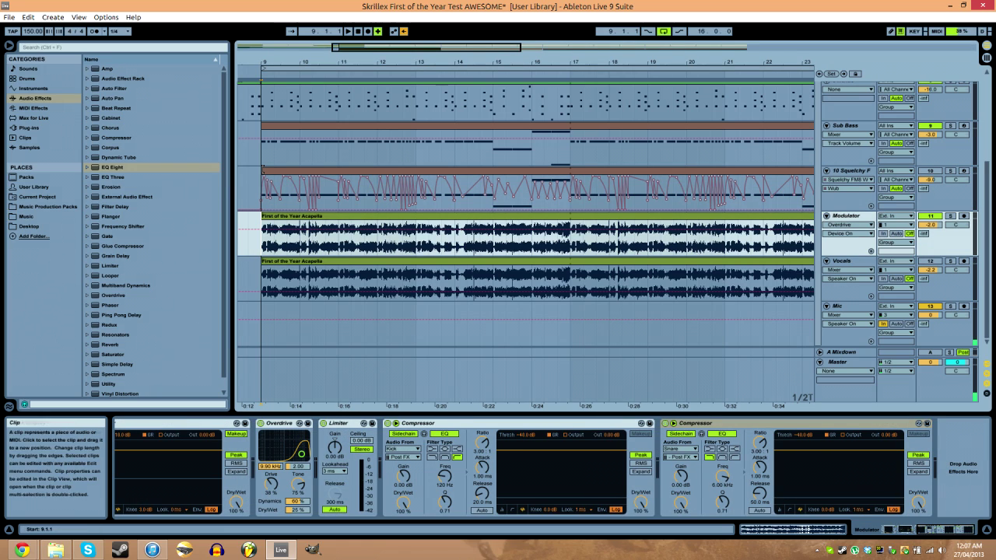
key("space")
left_click(145, 459)
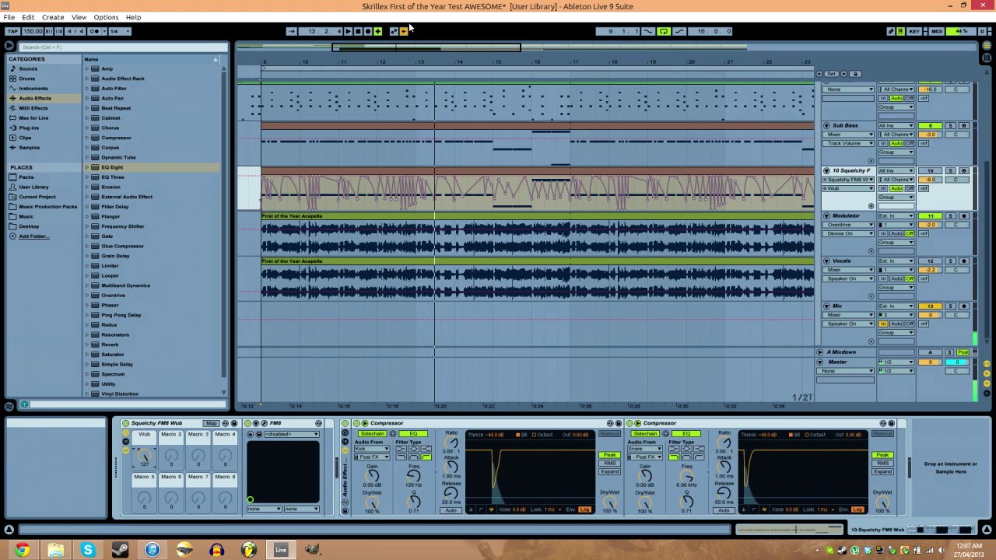
left_click(362, 175)
- Show the section starting at bar 25 and select the Skrillex-Bun_Dem-VOCAL-1-1 clip on the Modulator track
left_click_drag(339, 62, 339, 35)
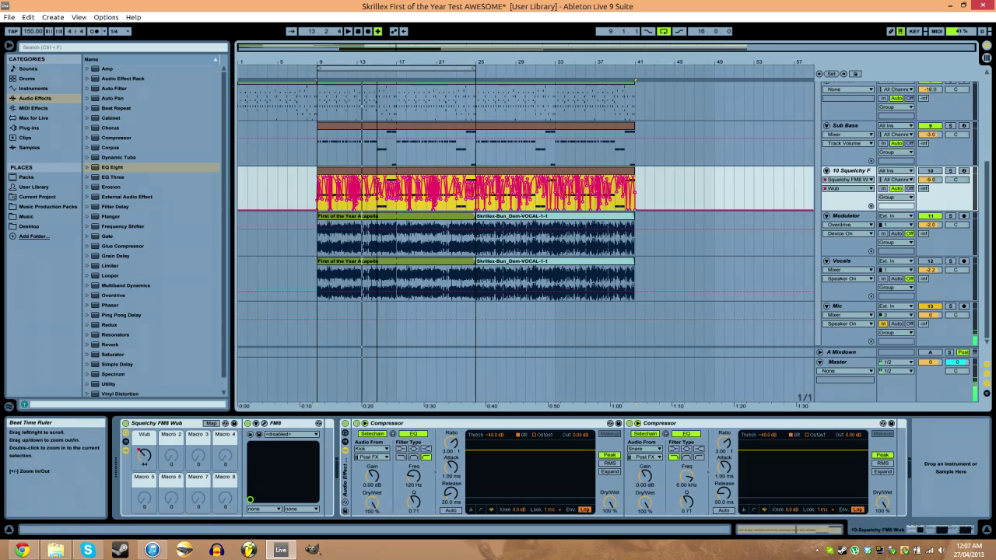
left_click(476, 148)
left_click_drag(504, 56, 506, 68)
key("space")
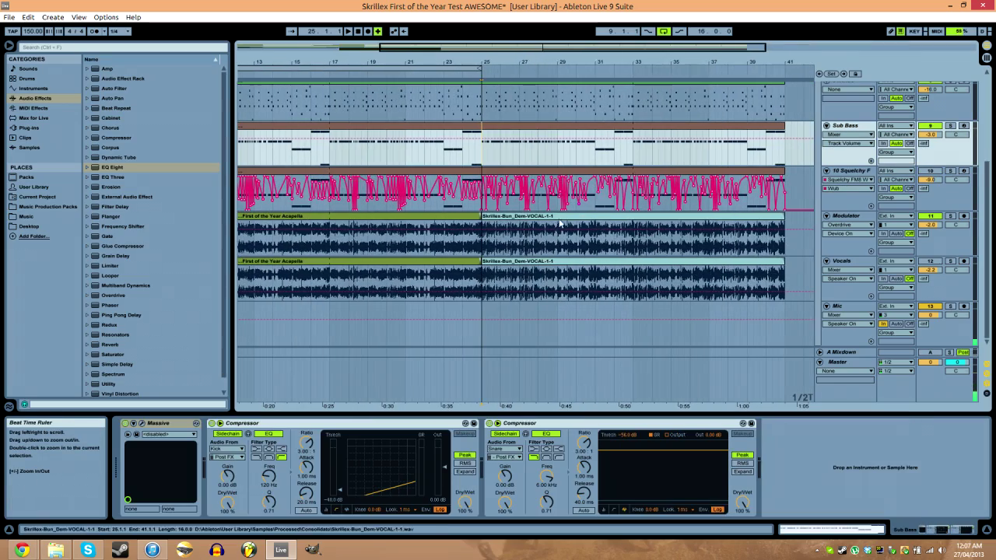
left_click(515, 215)
mouse_move(514, 65)
left_mouse_down()
mouse_move(534, 63)
mouse_move(527, 58)
left_mouse_up()
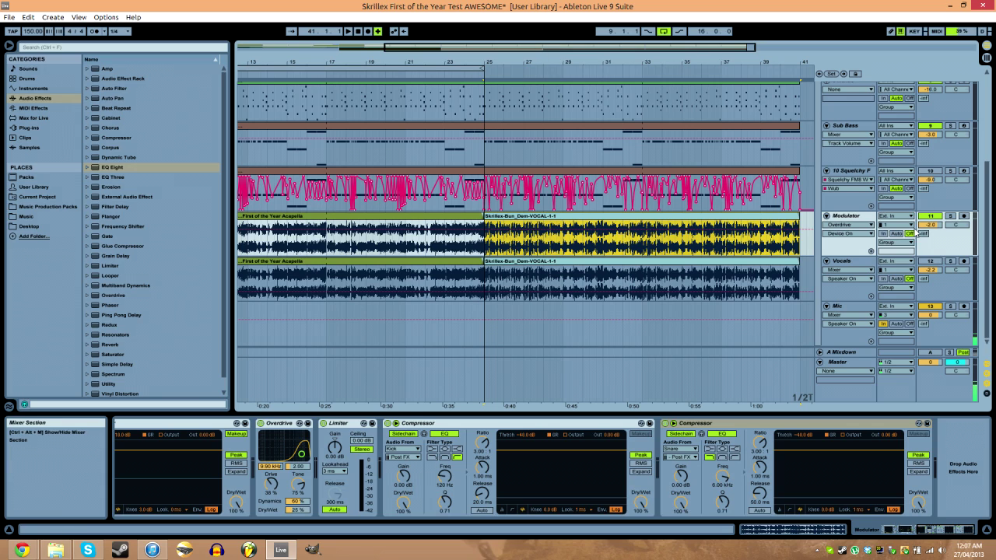
- Audition the Vocals track soloed from bar 25, and turn its solo off
left_click(952, 262)
left_click(495, 280)
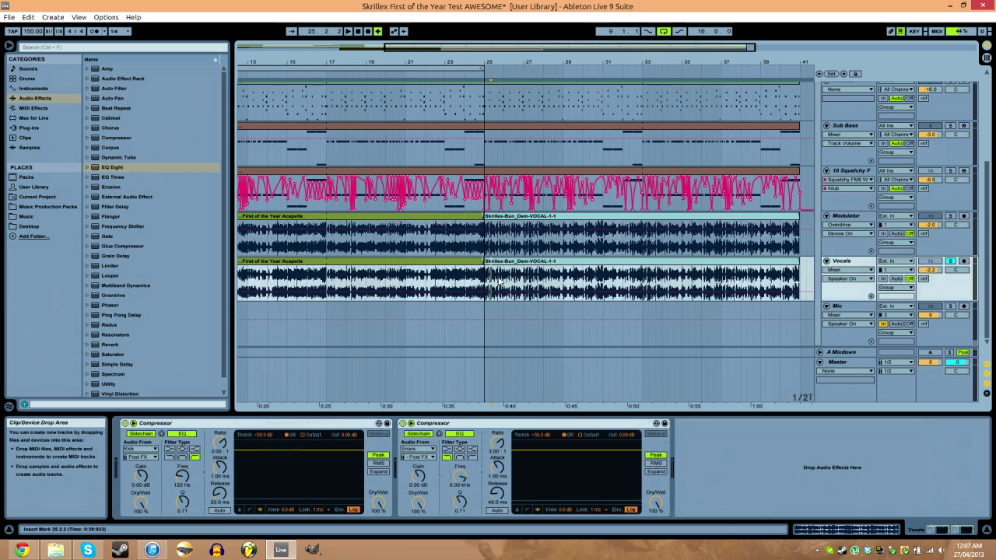
key("space")
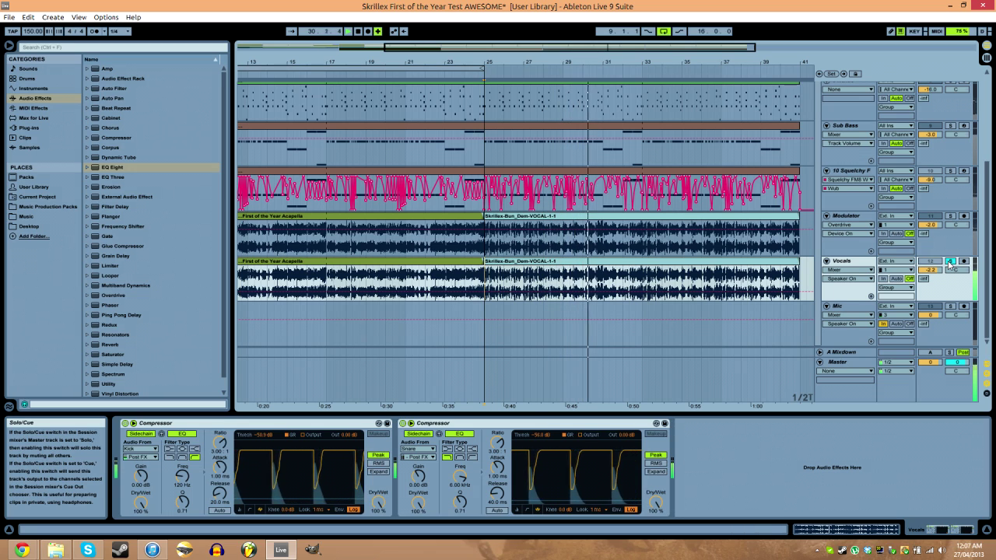
left_click(951, 262)
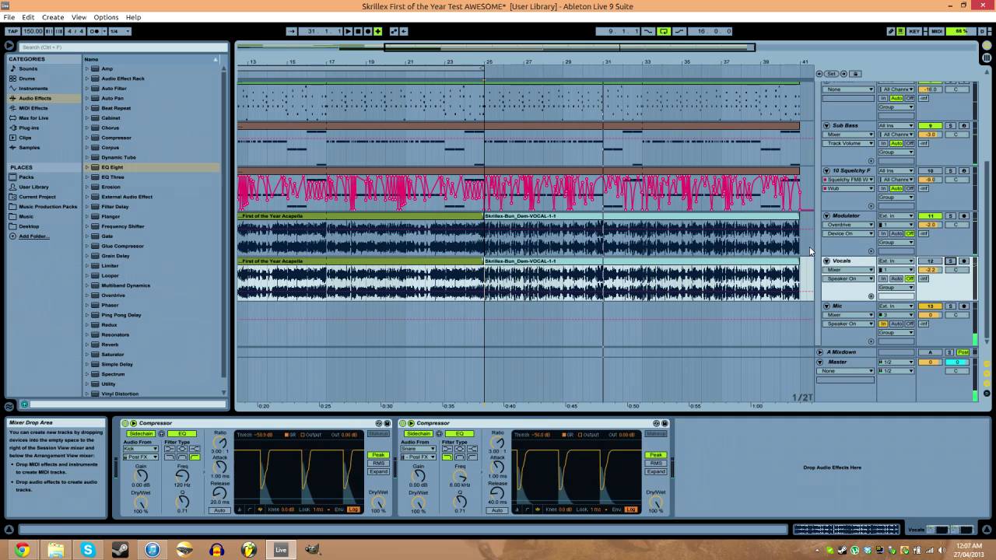
- Play the full mix from bar 25 and follow how the Wub automation matches the Skrillex-Bun_Dem-VOCAL-1-1 clip
left_click(490, 251)
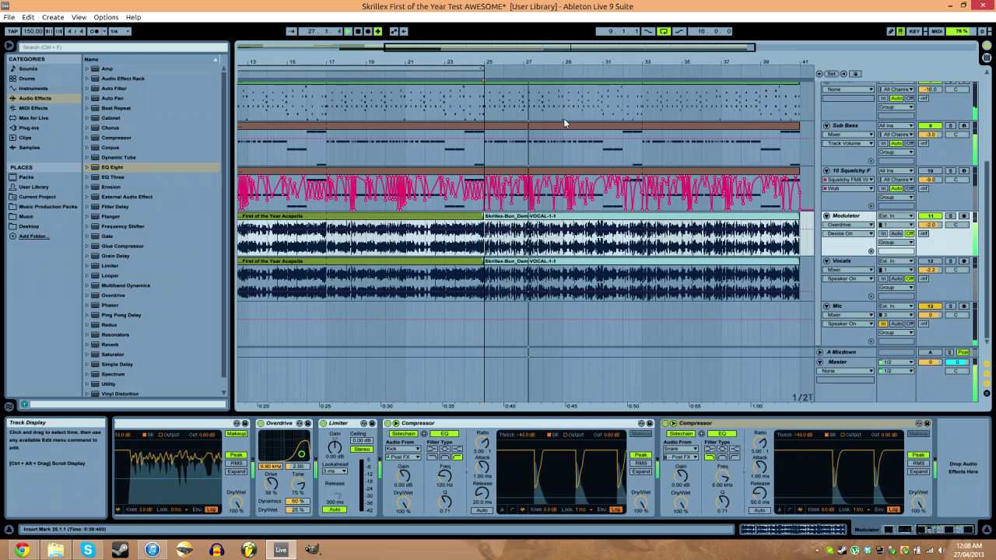
left_click_drag(511, 61, 456, 62)
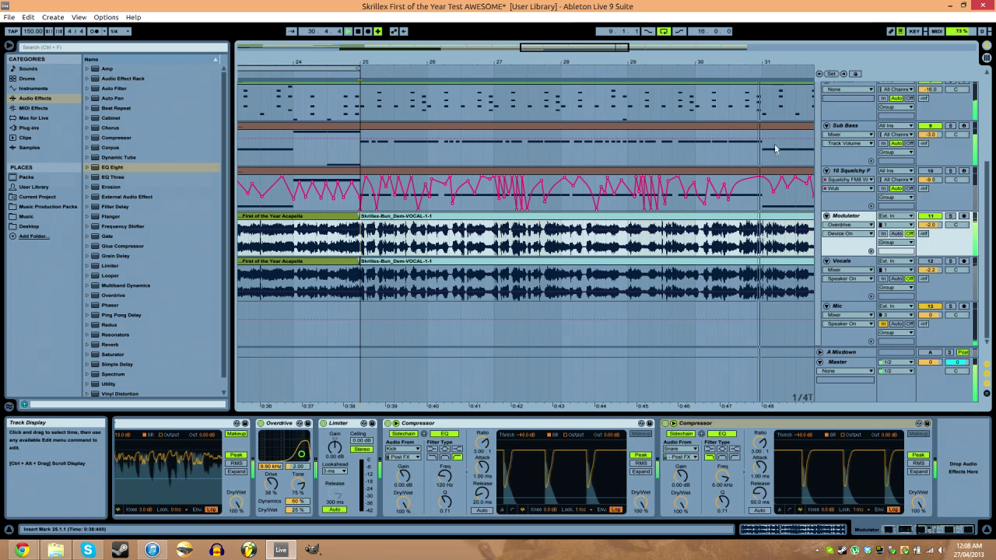
left_click_drag(661, 61, 680, 42)
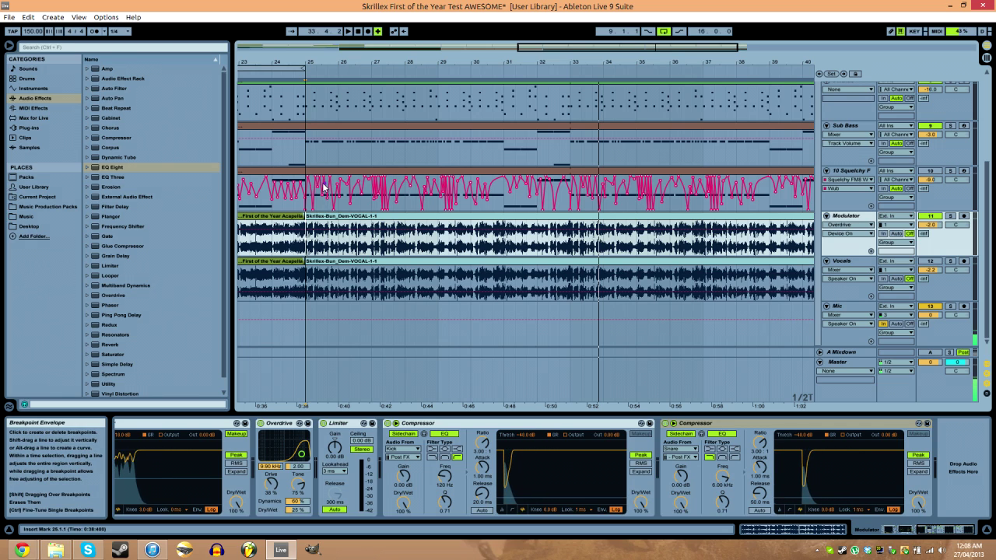
key("space")
- Place the insert marker at bar 25 on the Sub Bass track and compare its devices with the Squelchy FM8 track's
left_click(309, 148)
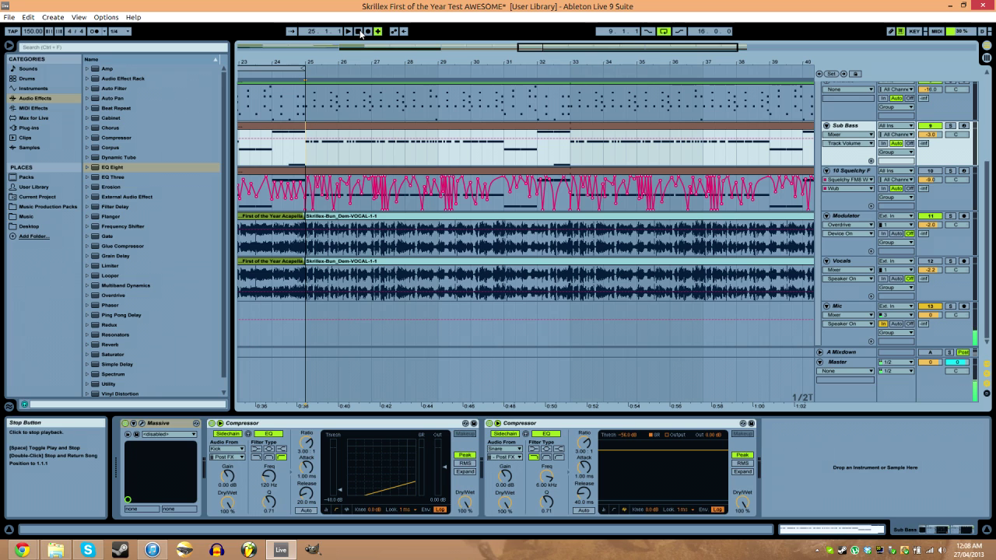
left_click(941, 530)
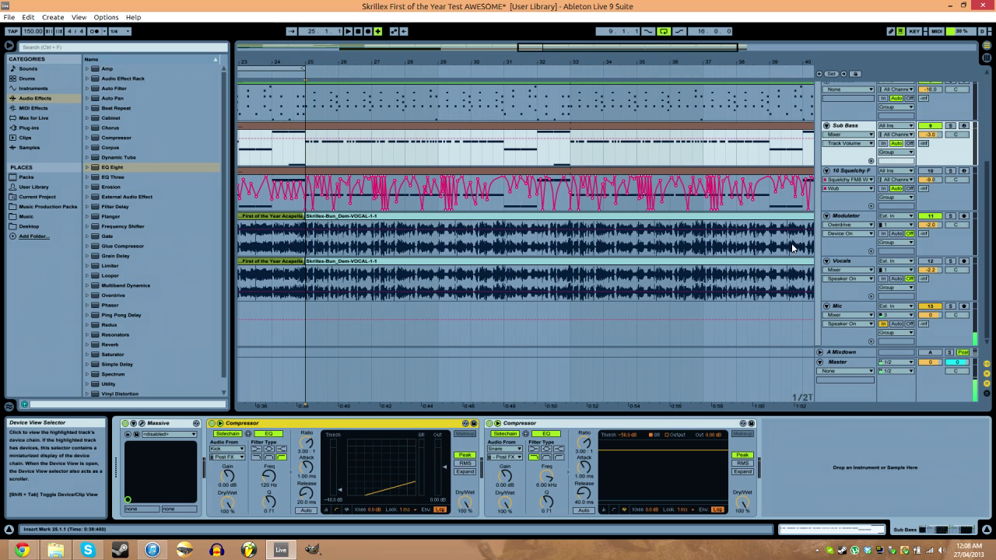
left_click(851, 171)
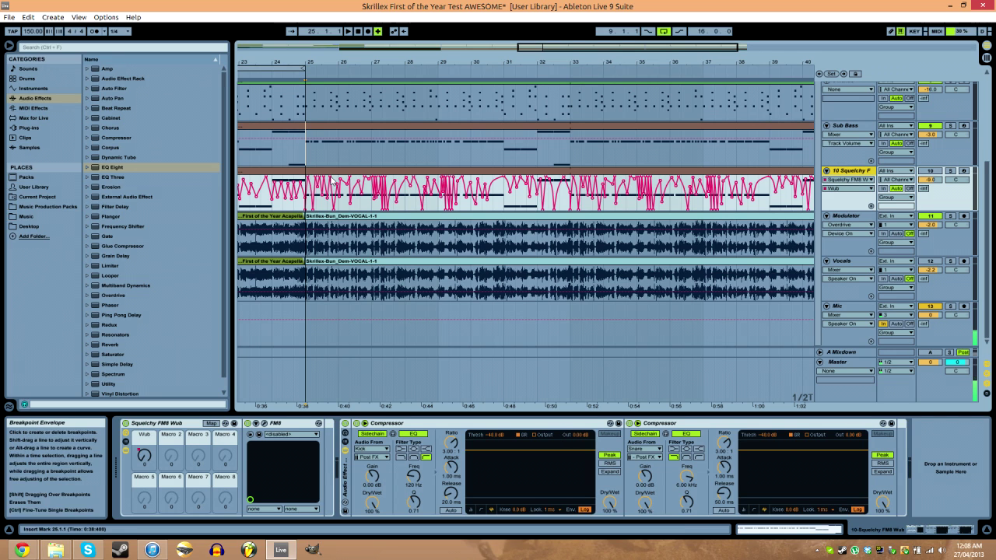
left_click(306, 150)
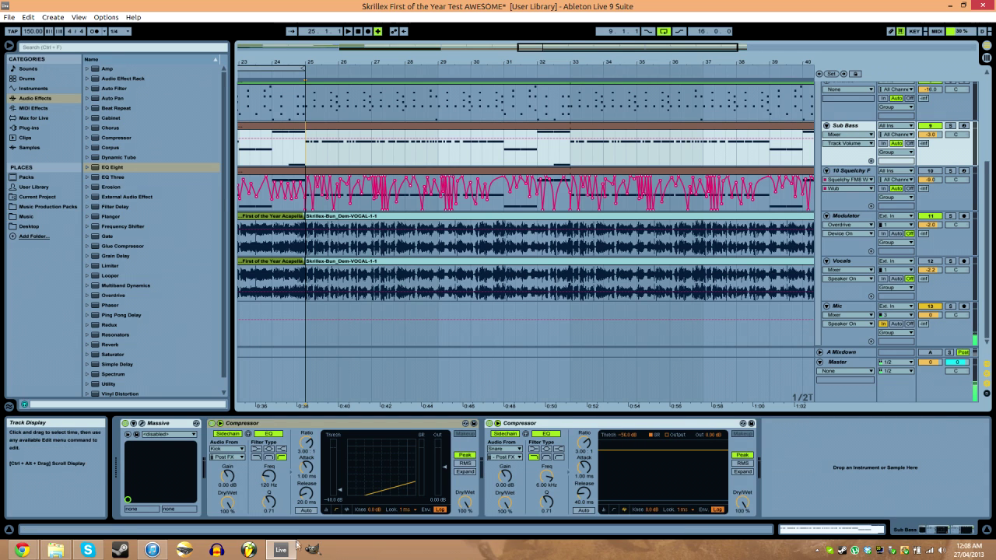